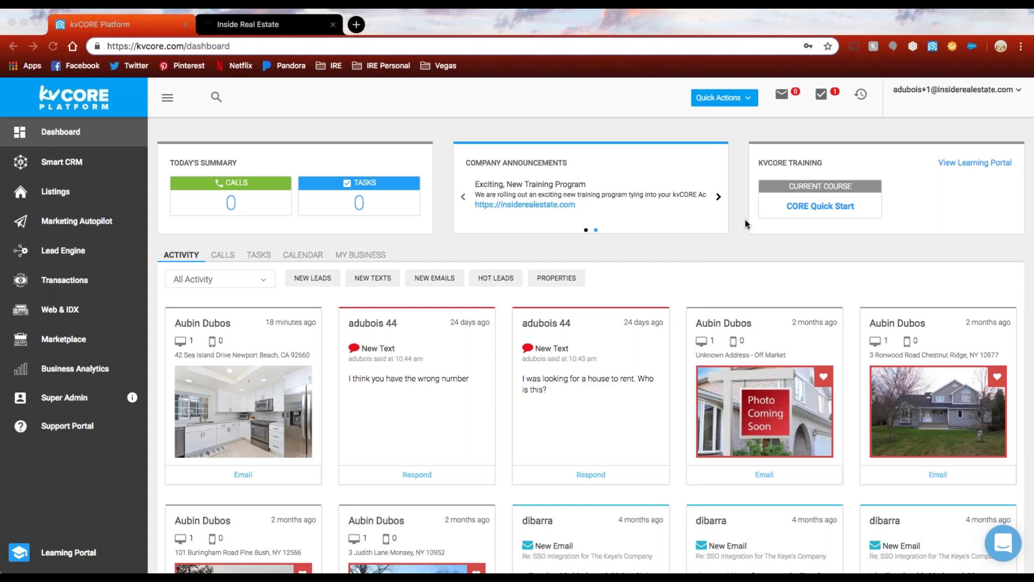
Switch from the dashboard's kvCORE Training card to the Inside Real Estate learning portal and open the CORE Quick Start course.
{"action": "left_click", "coordinate": [757, 162]}
{"action": "triple_click", "coordinate": [827, 165]}
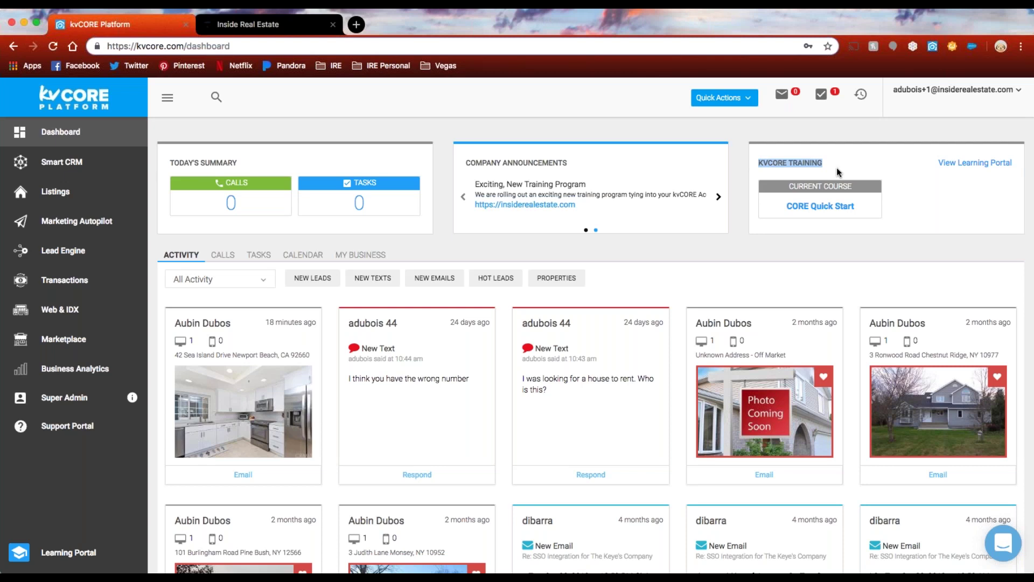
{"action": "left_click", "coordinate": [956, 176]}
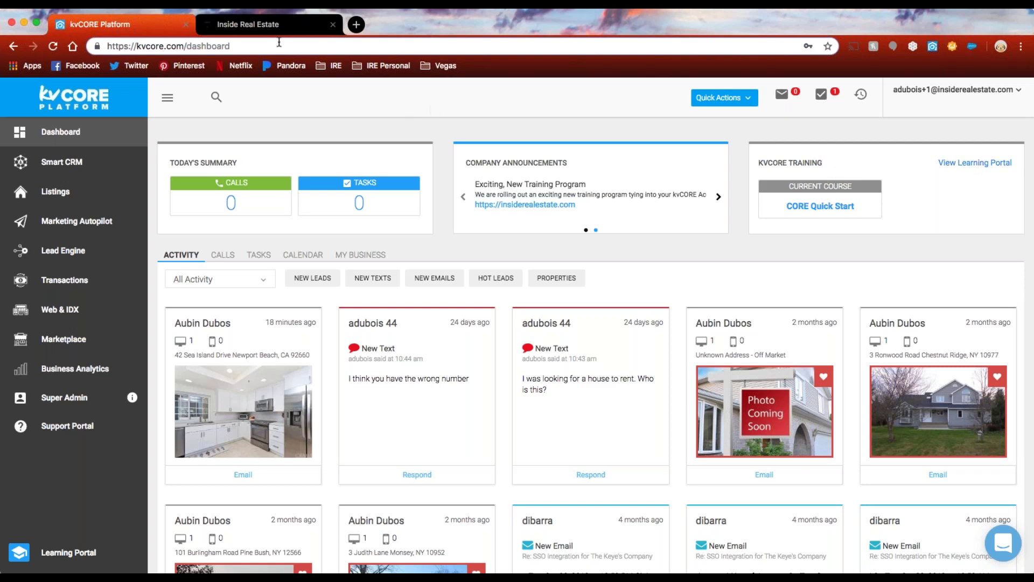
{"action": "left_click", "coordinate": [271, 25]}
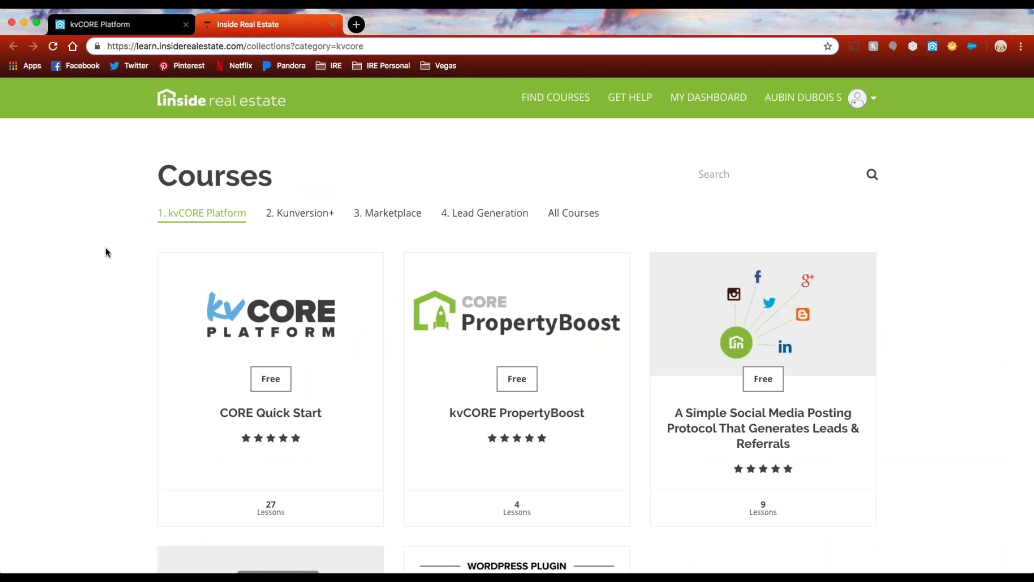
{"action": "scroll", "coordinate": [102, 252], "scroll_direction": "down", "scroll_amount": 2}
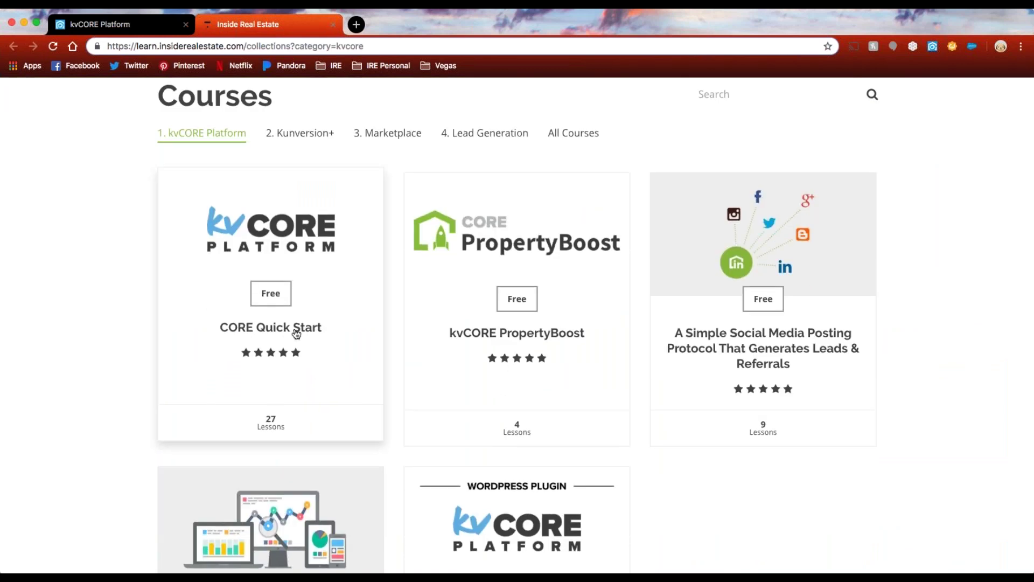
{"action": "left_click", "coordinate": [273, 431]}
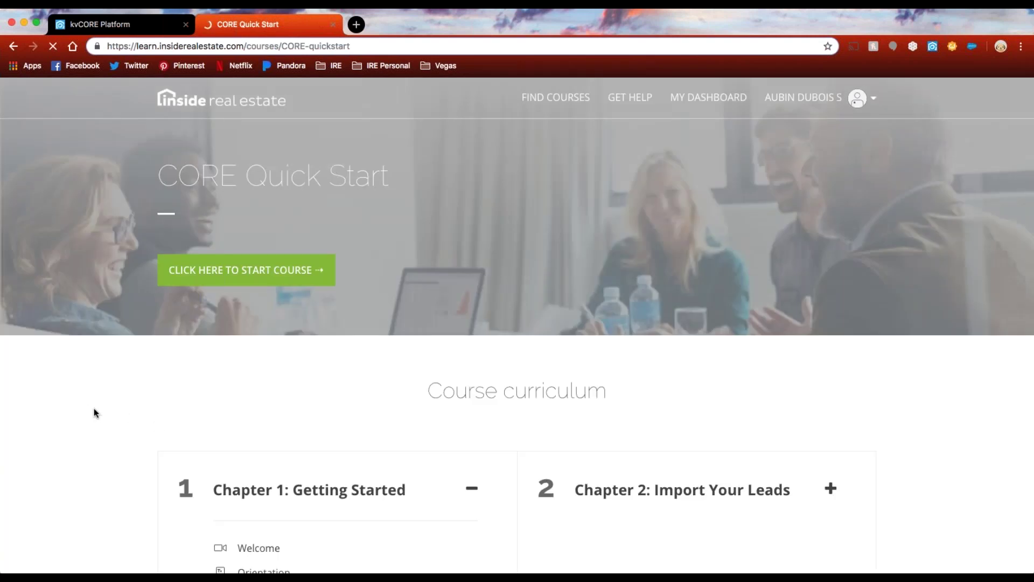
Review the chapters in the CORE Quick Start course curriculum, from Getting Started through Next Steps.
{"action": "scroll", "coordinate": [76, 402], "scroll_direction": "down", "scroll_amount": 5}
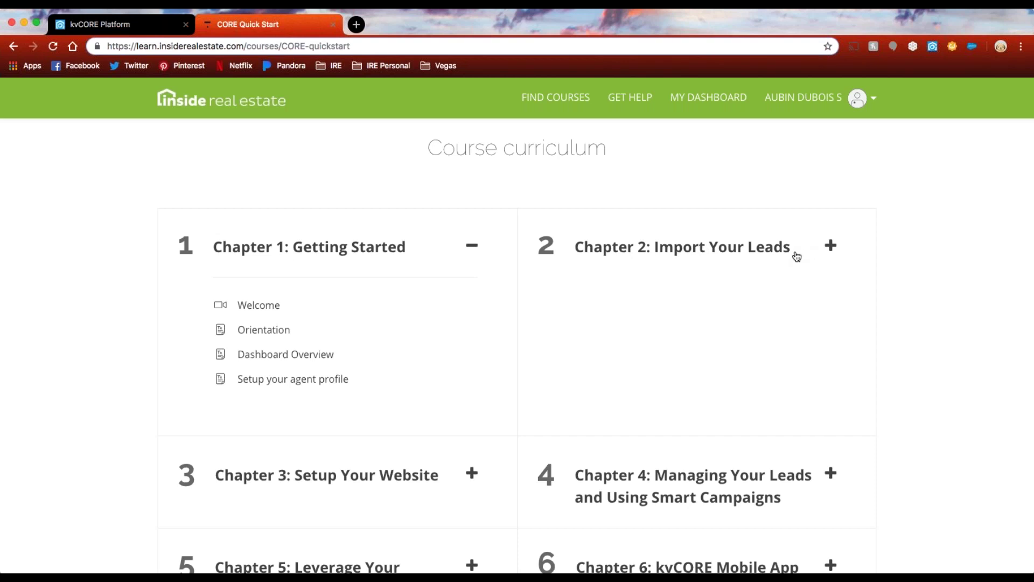
{"action": "scroll", "coordinate": [605, 339], "scroll_direction": "down", "scroll_amount": 3}
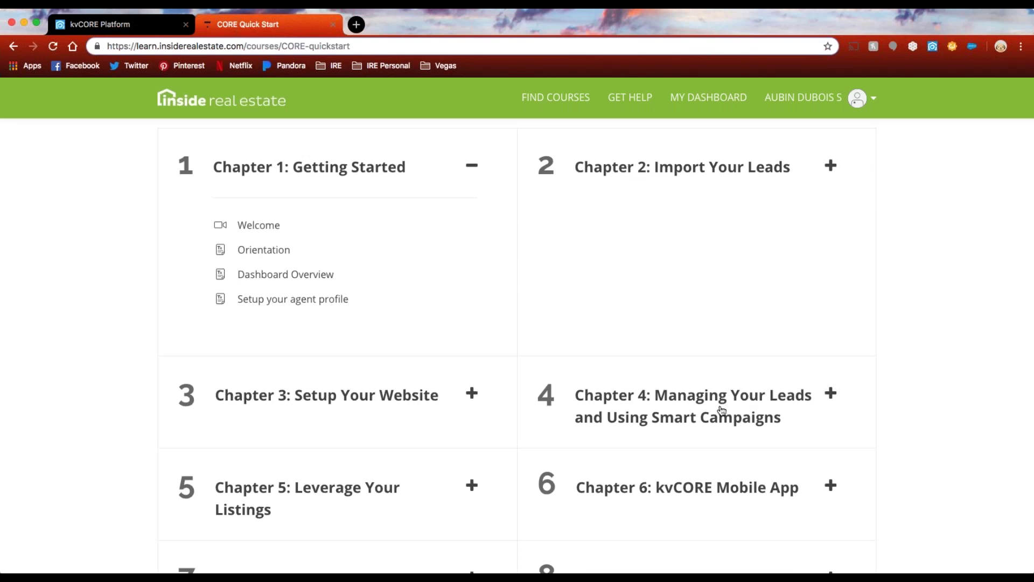
{"action": "scroll", "coordinate": [721, 411], "scroll_direction": "down", "scroll_amount": 5}
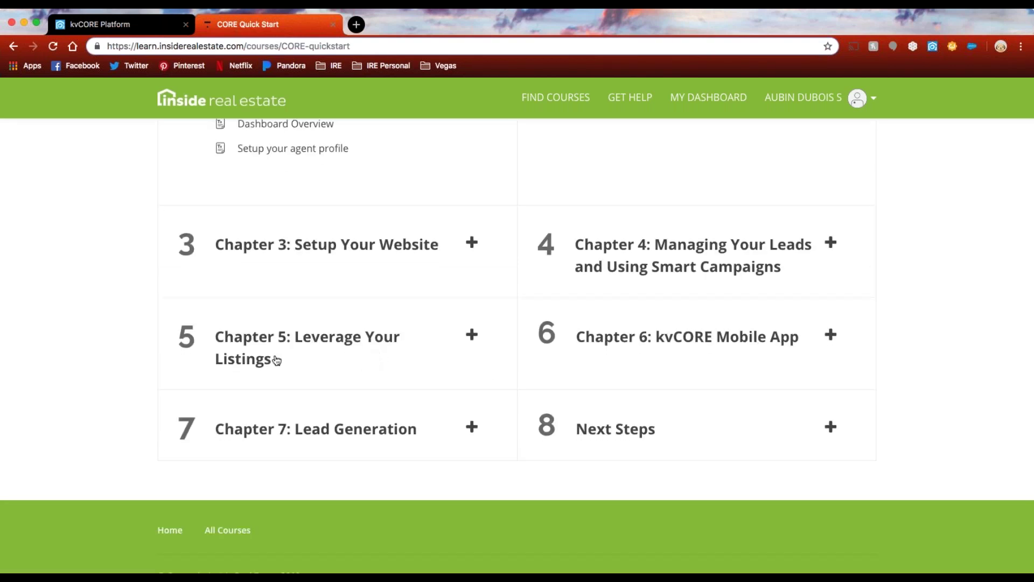
{"action": "scroll", "coordinate": [103, 376], "scroll_direction": "up", "scroll_amount": 6}
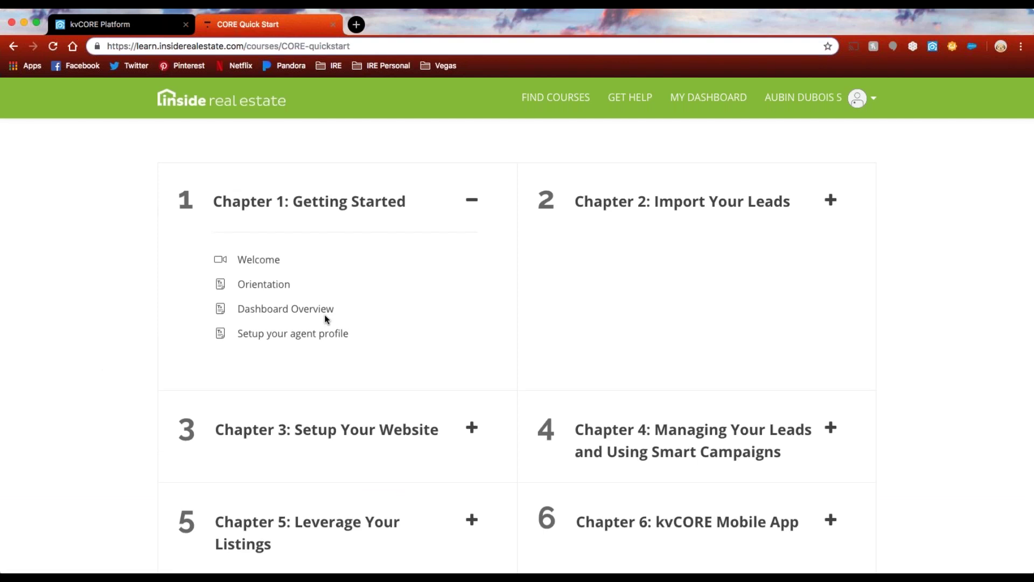
{"action": "scroll", "coordinate": [56, 334], "scroll_direction": "up", "scroll_amount": 9}
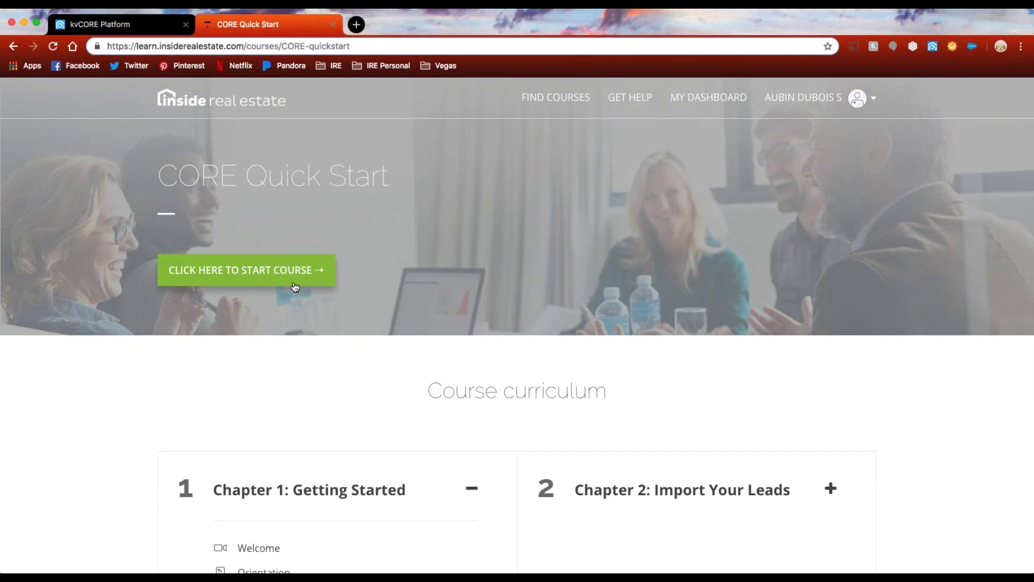
{"action": "scroll", "coordinate": [289, 364], "scroll_direction": "down", "scroll_amount": 3}
{"action": "scroll", "coordinate": [289, 366], "scroll_direction": "up", "scroll_amount": 3}
Return to the kvCORE dashboard and open the Support Portal's Webinars & Training page.
{"action": "left_click", "coordinate": [147, 21]}
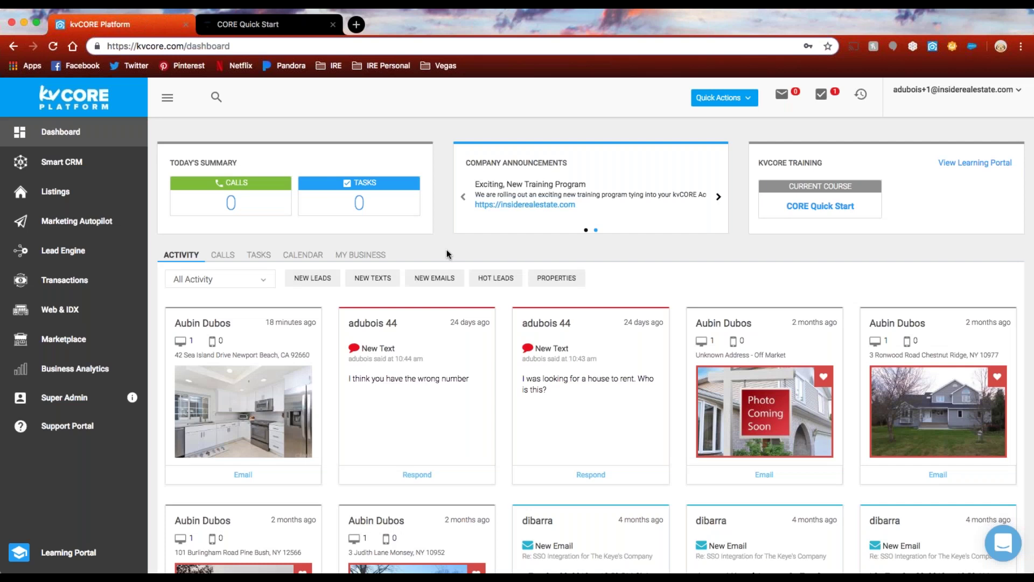
{"action": "left_click", "coordinate": [80, 431]}
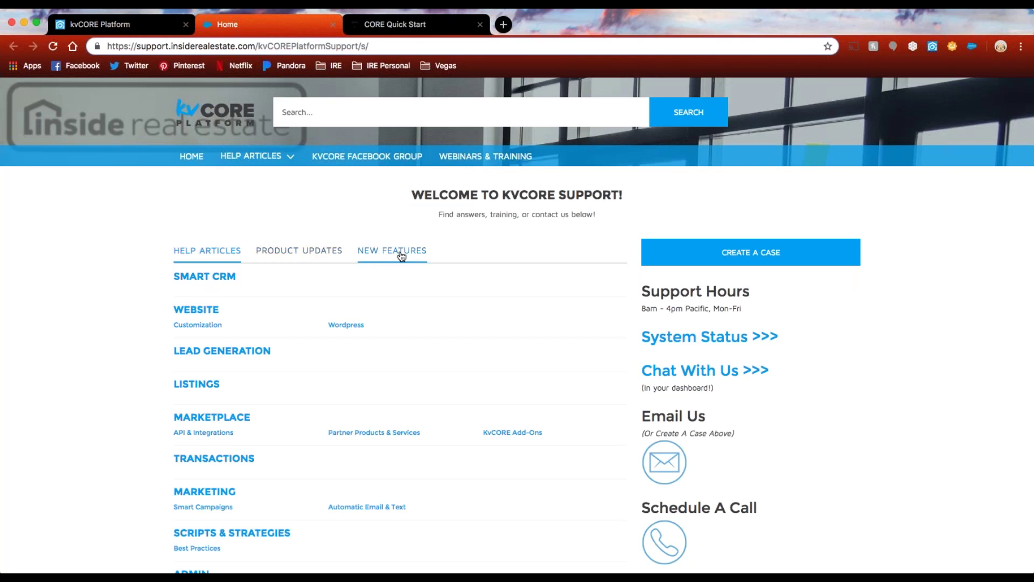
{"action": "left_click", "coordinate": [484, 158]}
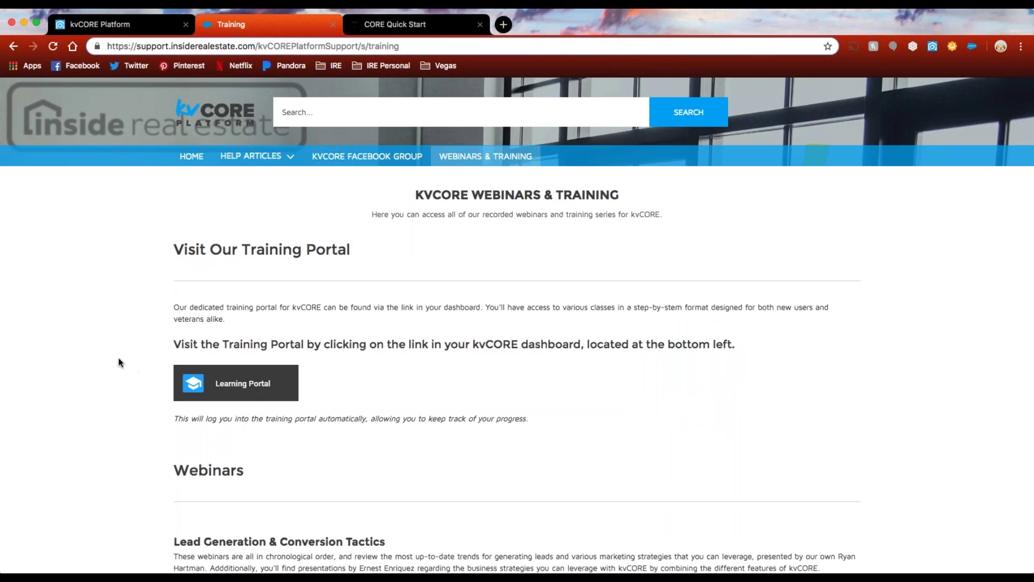
Examine the Lead Generation & Conversion Tactics webinars and the YouTube subscription note.
{"action": "scroll", "coordinate": [120, 363], "scroll_direction": "down", "scroll_amount": 5}
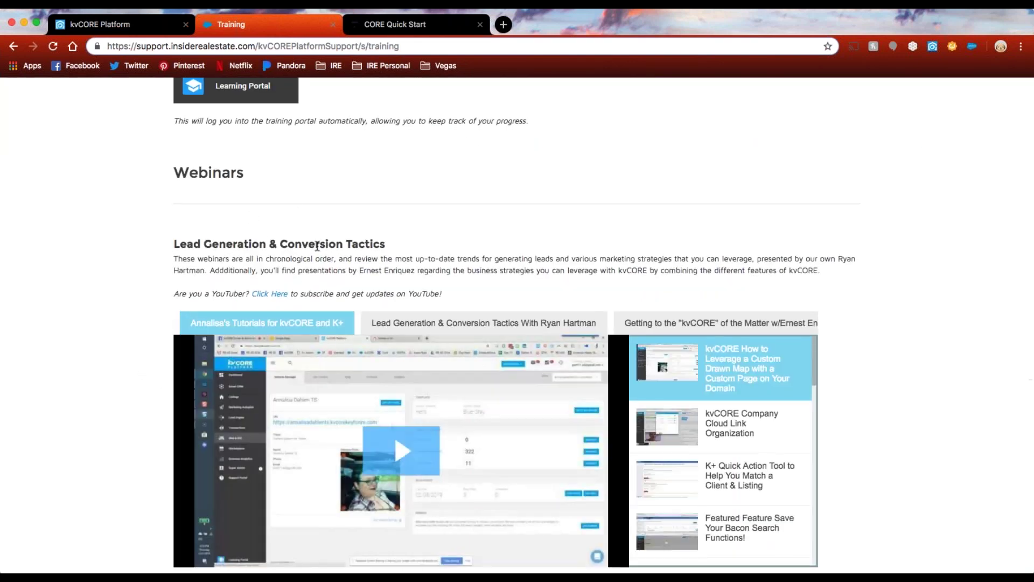
{"action": "left_click_drag", "start_coordinate": [397, 249], "coordinate": [123, 247]}
{"action": "left_click", "coordinate": [133, 251]}
{"action": "scroll", "coordinate": [128, 251], "scroll_direction": "down", "scroll_amount": 2}
{"action": "left_click_drag", "start_coordinate": [191, 218], "coordinate": [443, 212]}
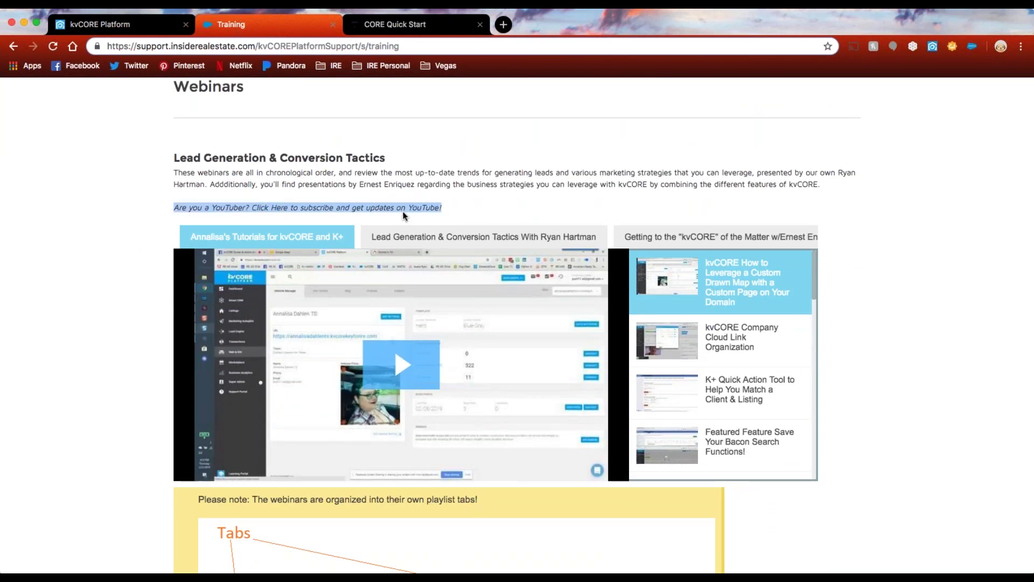
{"action": "left_click", "coordinate": [91, 261]}
Examine the kvCORE Top Ten - How To Leverage kvCORE training series further down the page.
{"action": "scroll", "coordinate": [84, 263], "scroll_direction": "down", "scroll_amount": 3}
{"action": "scroll", "coordinate": [83, 263], "scroll_direction": "down", "scroll_amount": 5}
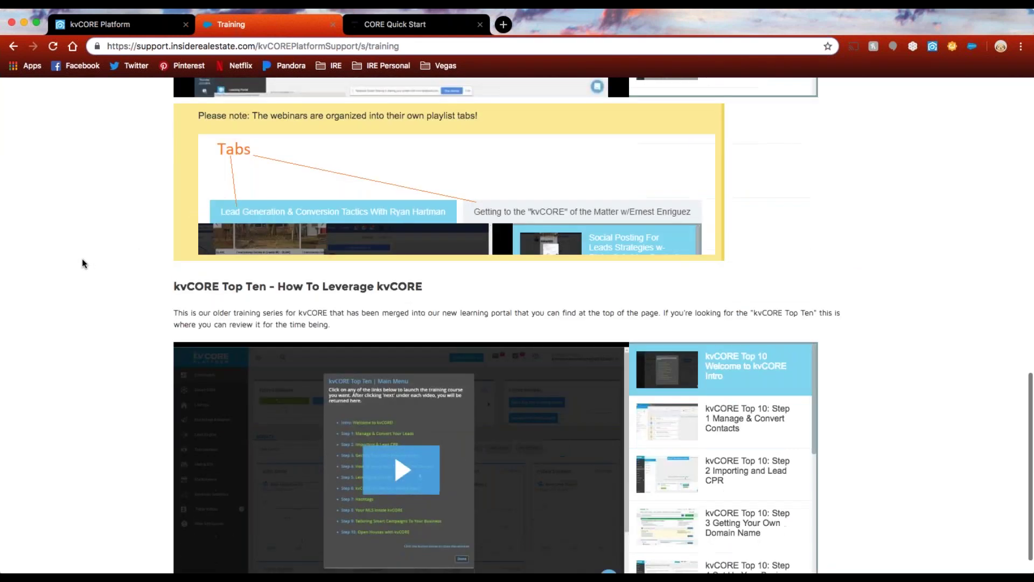
{"action": "left_click_drag", "start_coordinate": [172, 256], "coordinate": [435, 261]}
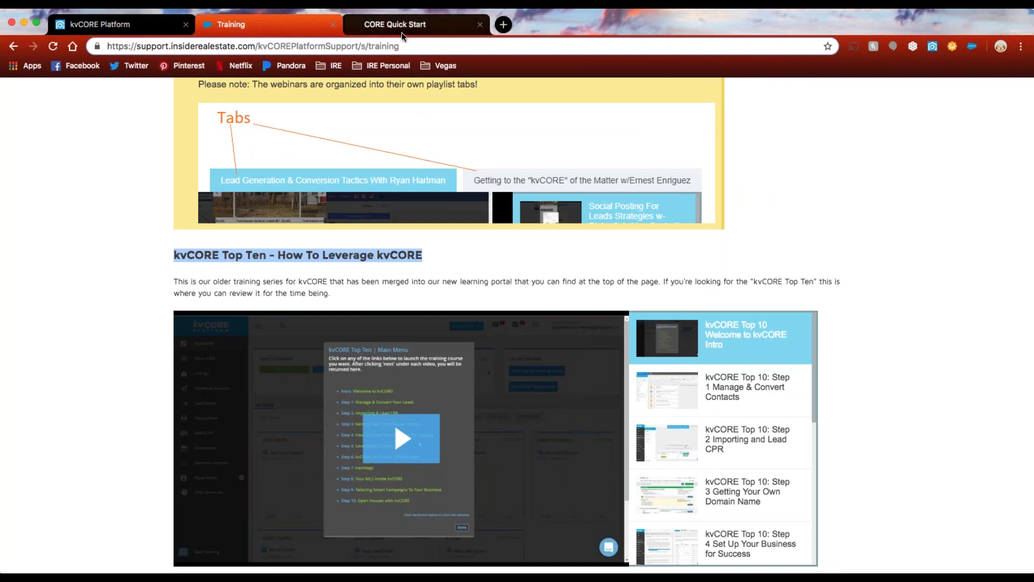
{"action": "left_click_drag", "start_coordinate": [431, 254], "coordinate": [171, 262]}
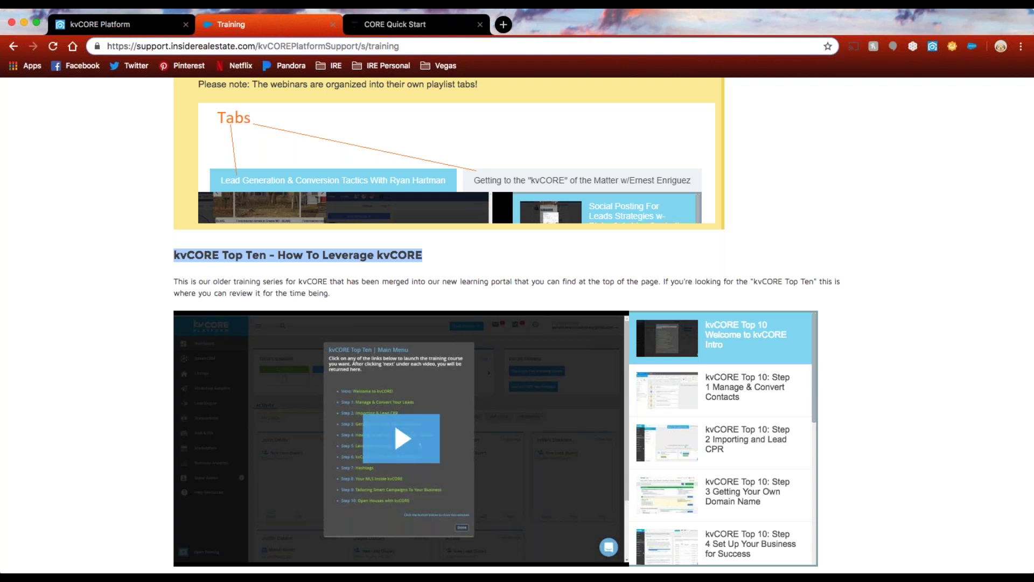
{"action": "scroll", "coordinate": [69, 334], "scroll_direction": "up", "scroll_amount": 15}
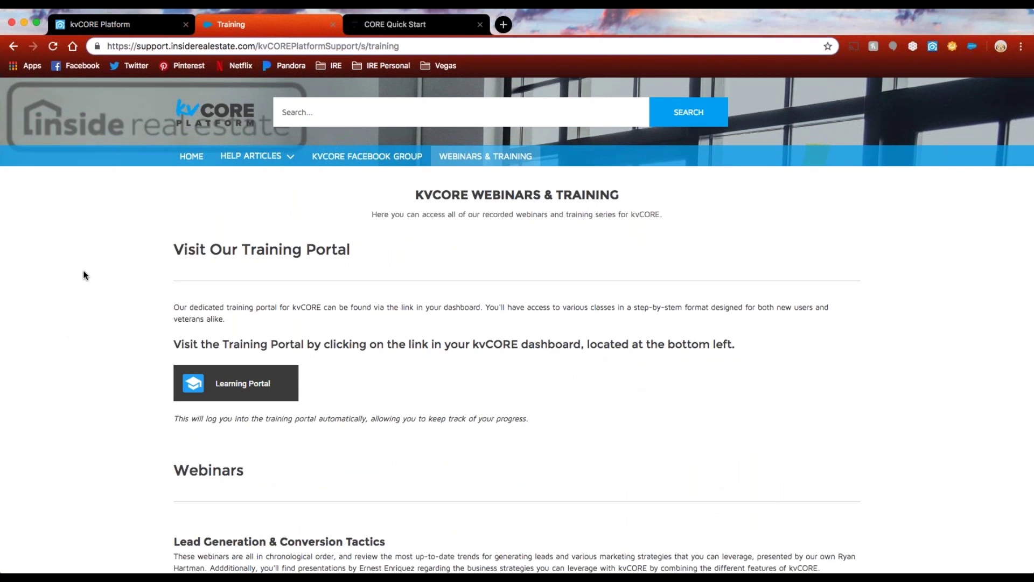
Return to the kvCORE dashboard, review the support chat's contact and status options, and close the chat and its update message.
{"action": "left_click", "coordinate": [127, 24]}
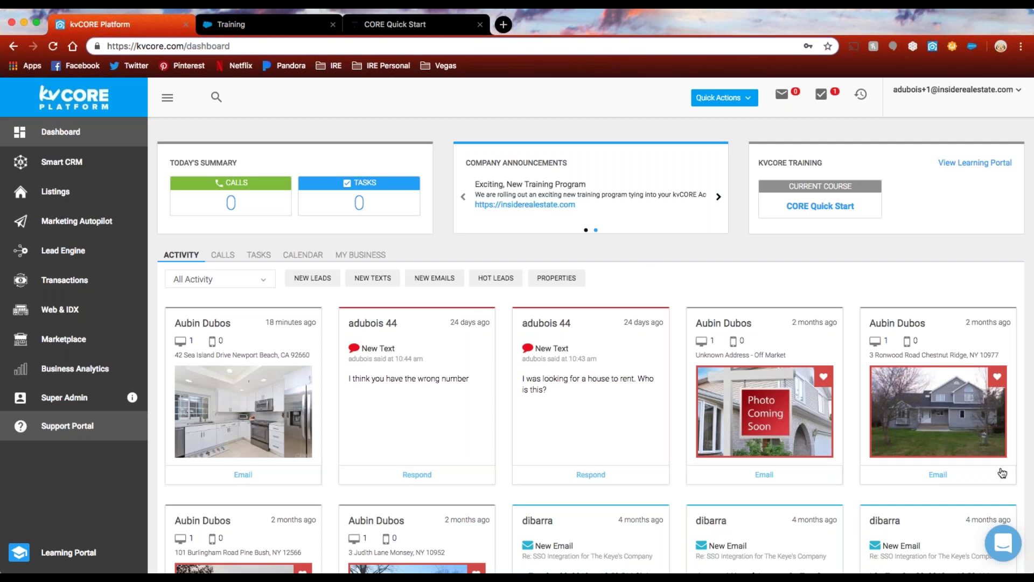
{"action": "left_click", "coordinate": [1004, 556]}
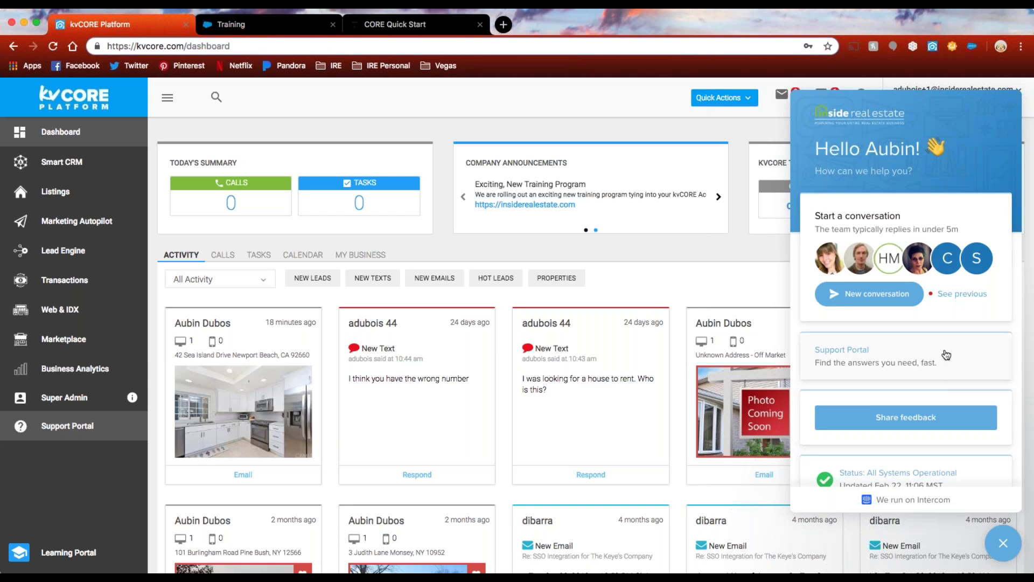
{"action": "scroll", "coordinate": [945, 356], "scroll_direction": "down", "scroll_amount": 1}
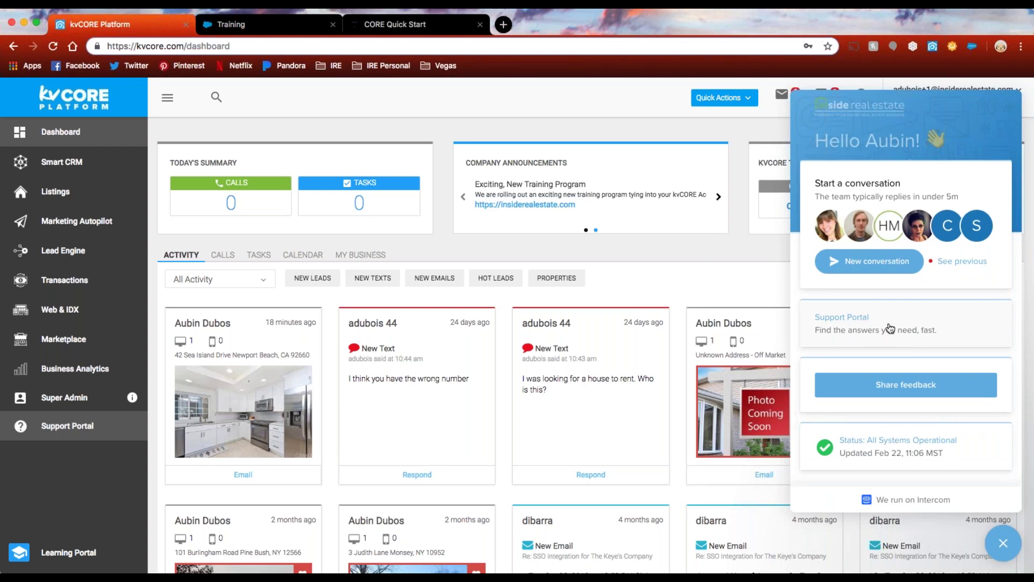
{"action": "scroll", "coordinate": [910, 469], "scroll_direction": "down", "scroll_amount": 1}
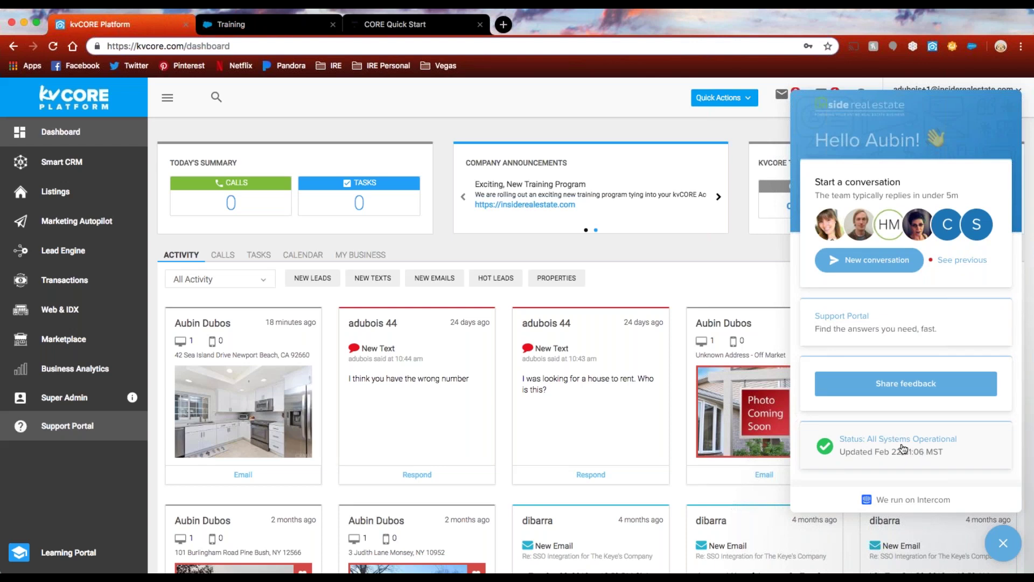
{"action": "left_click", "coordinate": [1007, 545]}
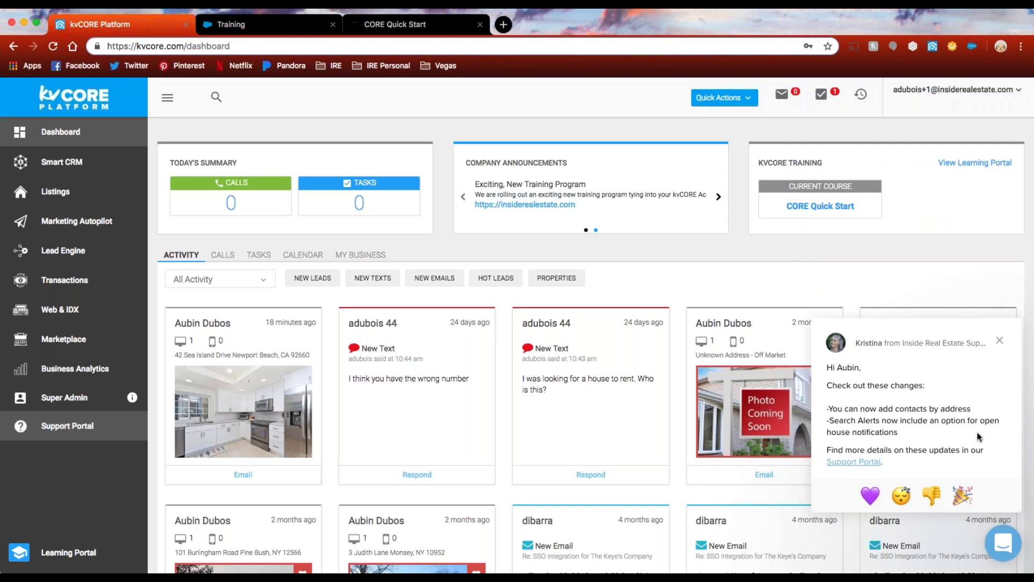
{"action": "left_click", "coordinate": [999, 341]}
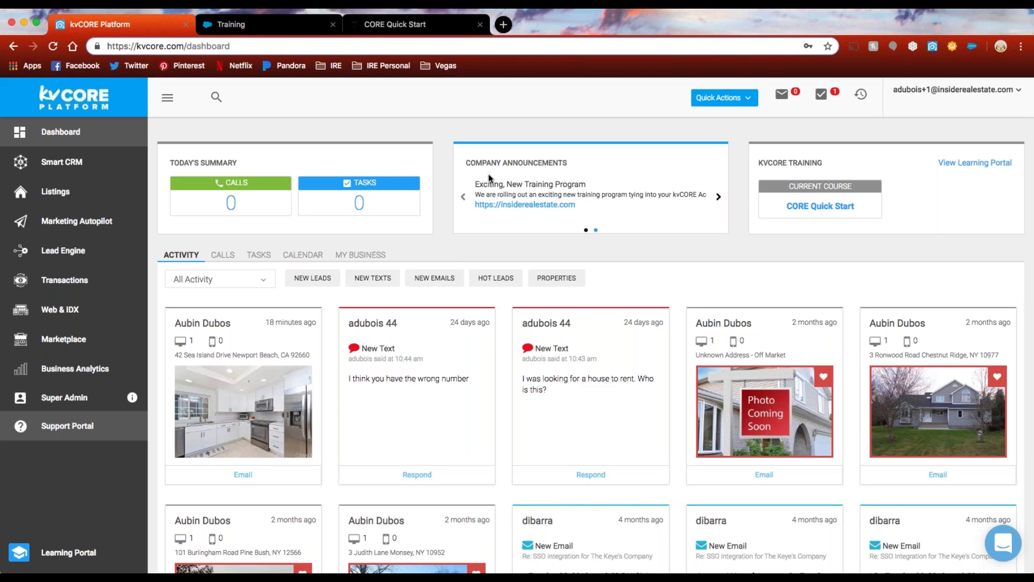
Point out the Company Announcements and Today's Summary cards on the dashboard by highlighting their headings.
{"action": "triple_click", "coordinate": [542, 161]}
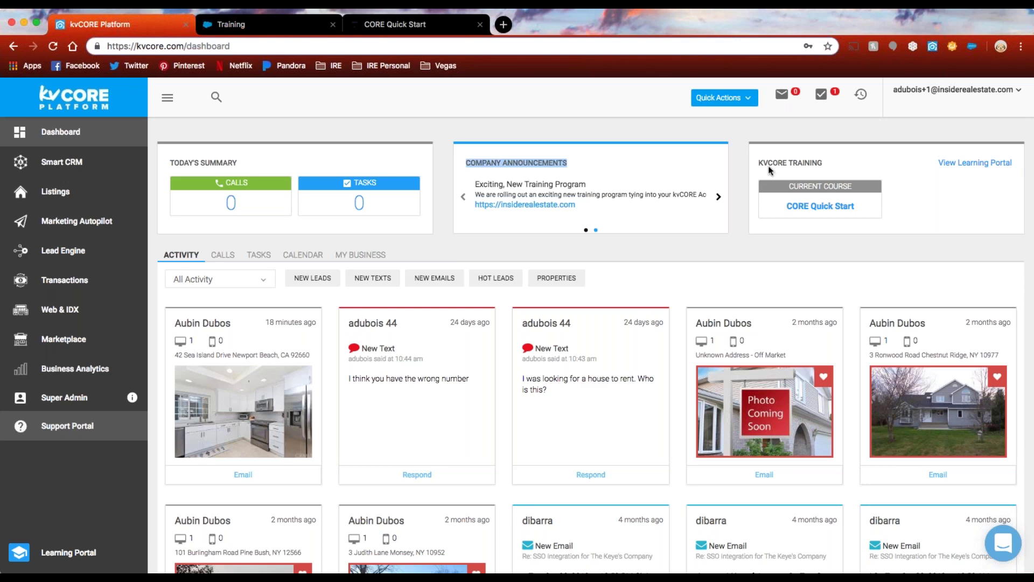
{"action": "left_click", "coordinate": [522, 254]}
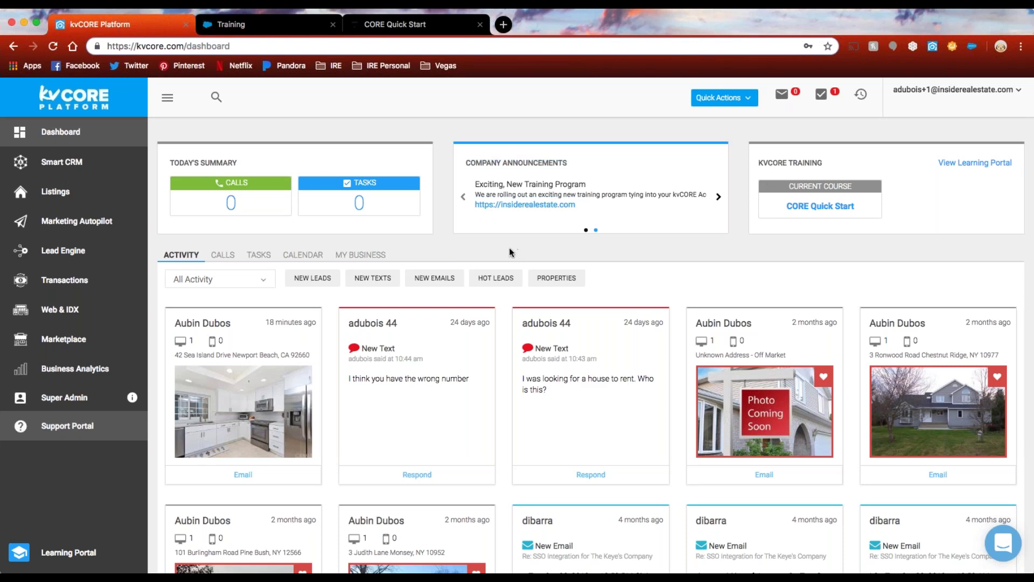
{"action": "left_click_drag", "start_coordinate": [170, 163], "coordinate": [256, 167]}
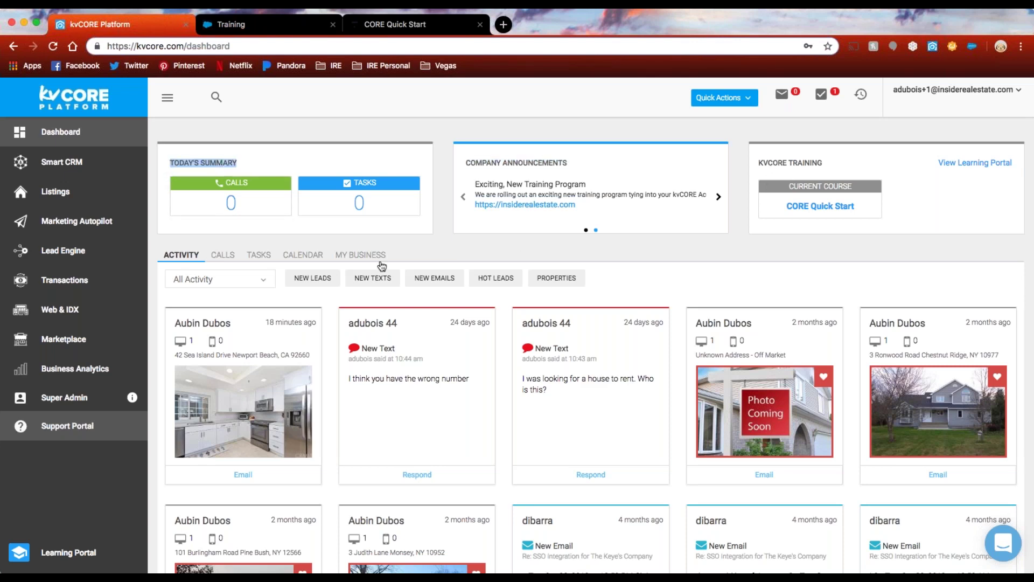
{"action": "left_click", "coordinate": [472, 252]}
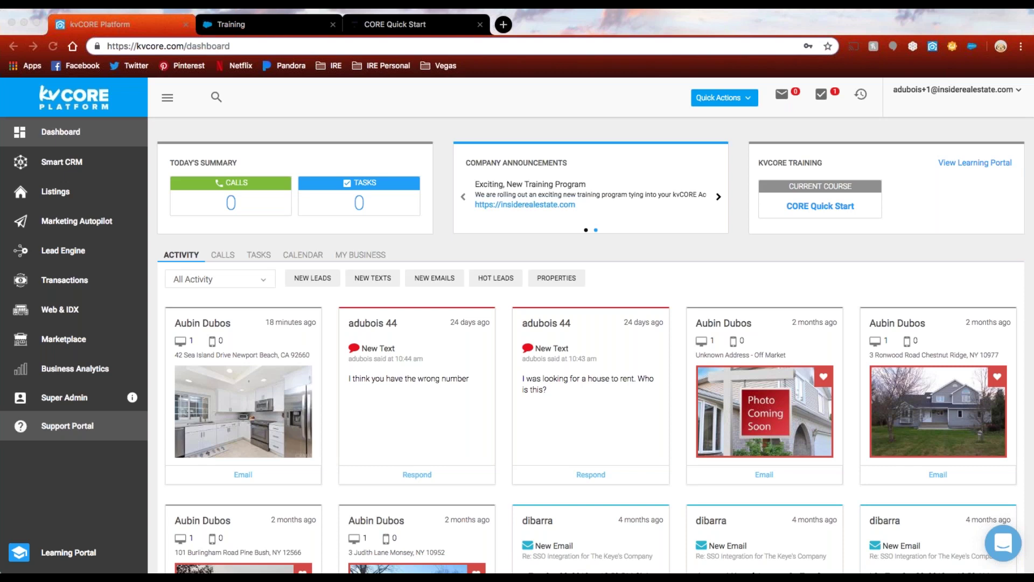
{"action": "left_click", "coordinate": [459, 251]}
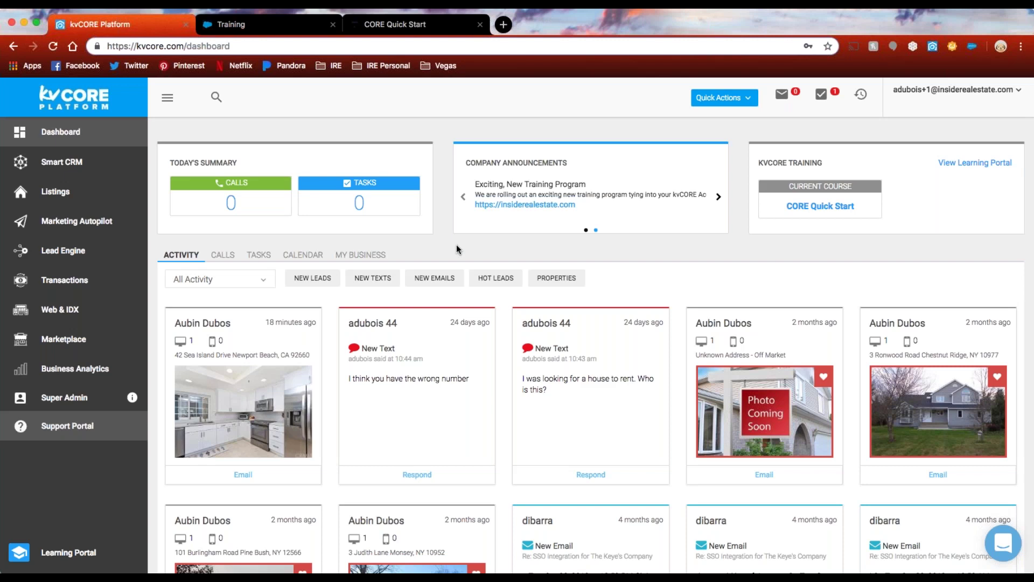
{"action": "left_click_drag", "start_coordinate": [464, 162], "coordinate": [576, 167]}
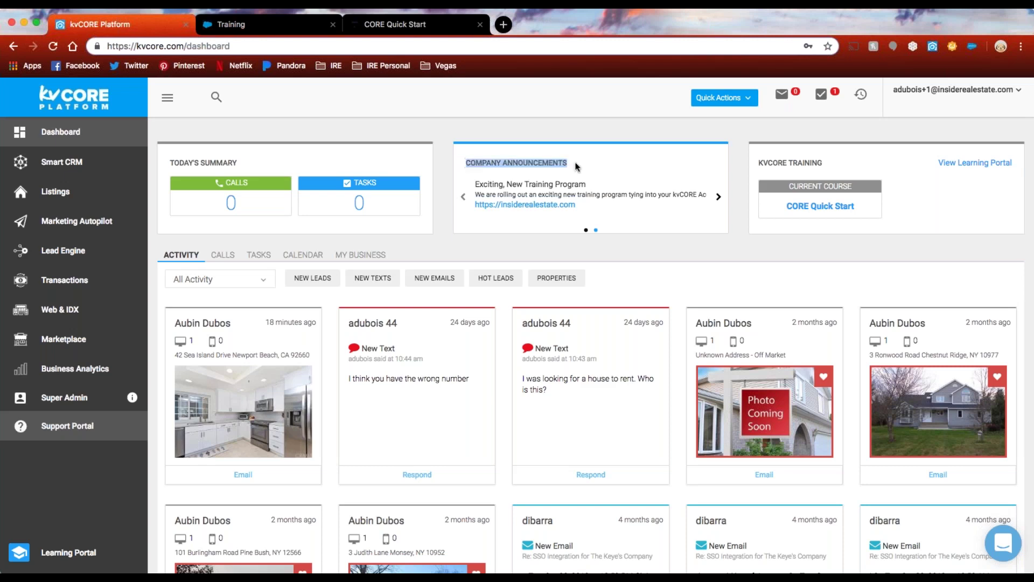
{"action": "left_click", "coordinate": [581, 167]}
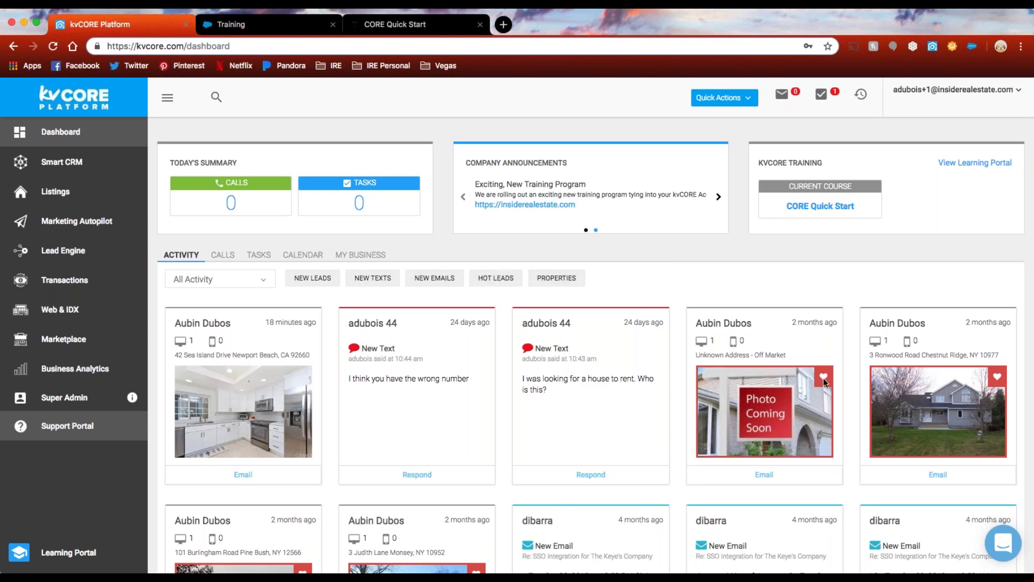
View the filter options for the dashboard's activity feed and close the list without choosing another one.
{"action": "scroll", "coordinate": [539, 334], "scroll_direction": "down", "scroll_amount": 2}
{"action": "scroll", "coordinate": [377, 312], "scroll_direction": "up", "scroll_amount": 2}
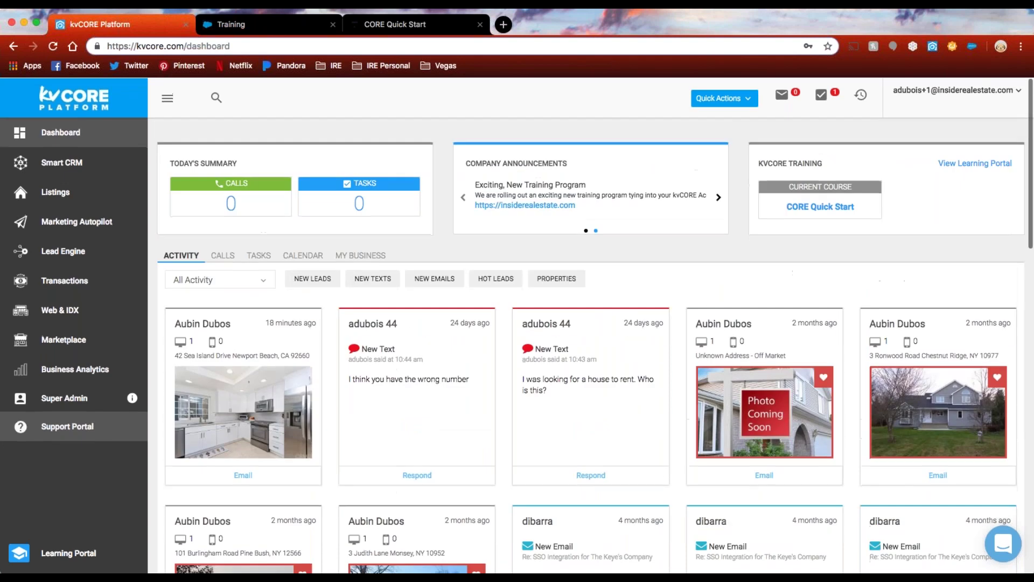
{"action": "left_click", "coordinate": [263, 280]}
{"action": "scroll", "coordinate": [226, 323], "scroll_direction": "down", "scroll_amount": 1}
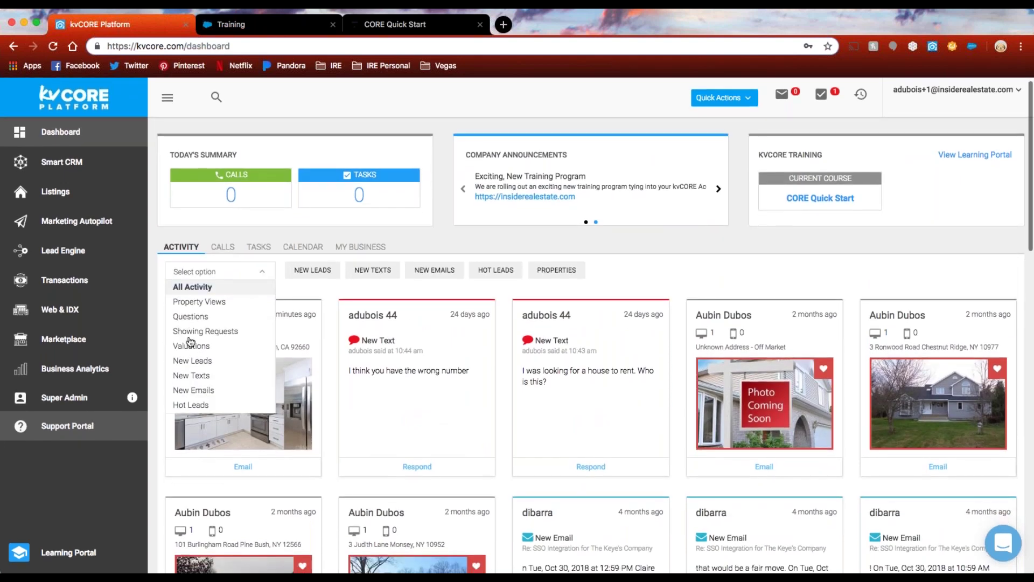
{"action": "left_click", "coordinate": [335, 295]}
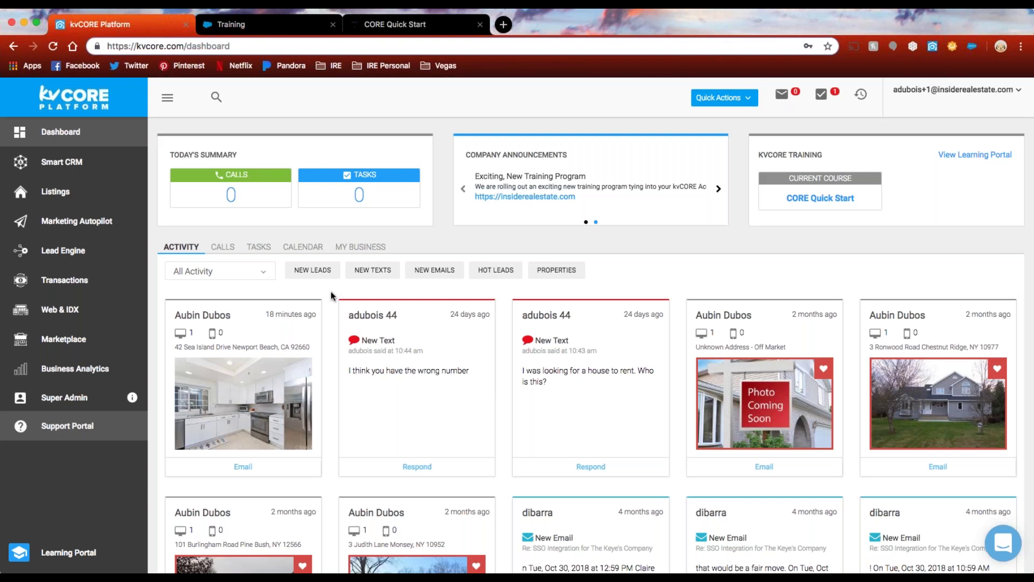
Review the lead, text and email cards in the dashboard's activity feed and return to the top of the page.
{"action": "scroll", "coordinate": [331, 290], "scroll_direction": "down", "scroll_amount": 2}
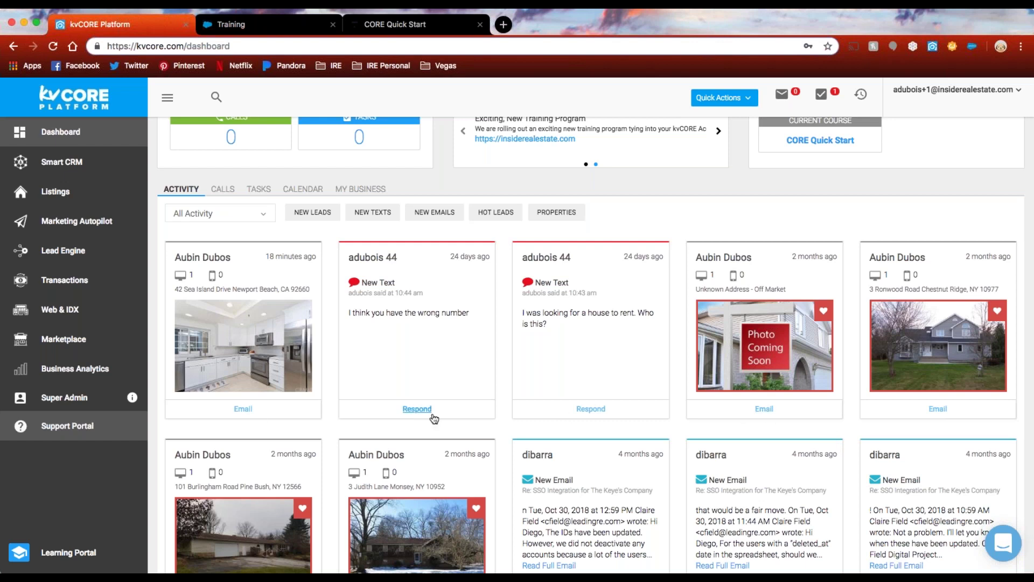
{"action": "scroll", "coordinate": [331, 420], "scroll_direction": "down", "scroll_amount": 3}
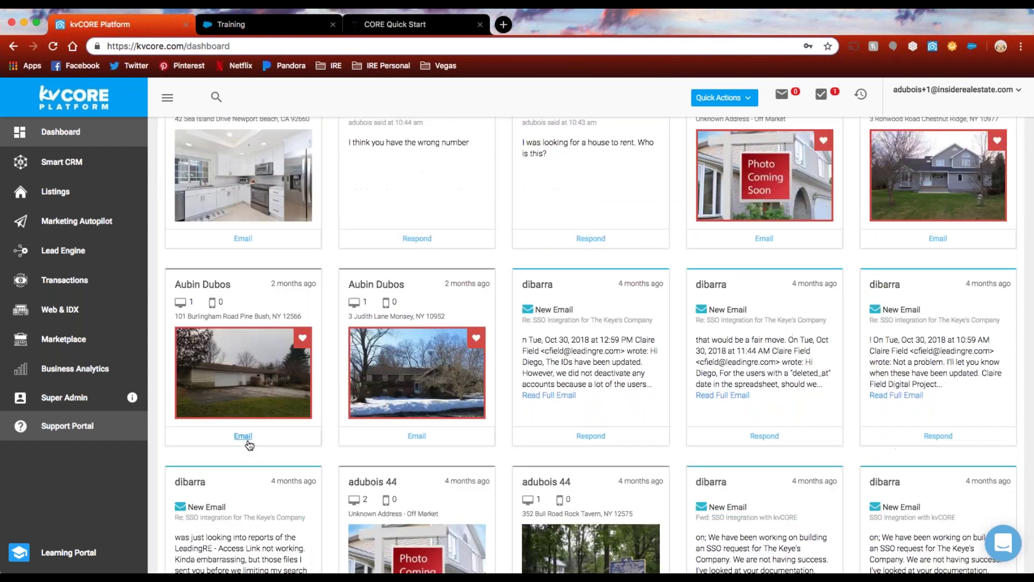
{"action": "scroll", "coordinate": [613, 446], "scroll_direction": "down", "scroll_amount": 2}
{"action": "scroll", "coordinate": [613, 443], "scroll_direction": "down", "scroll_amount": 4}
{"action": "scroll", "coordinate": [336, 374], "scroll_direction": "up", "scroll_amount": 8}
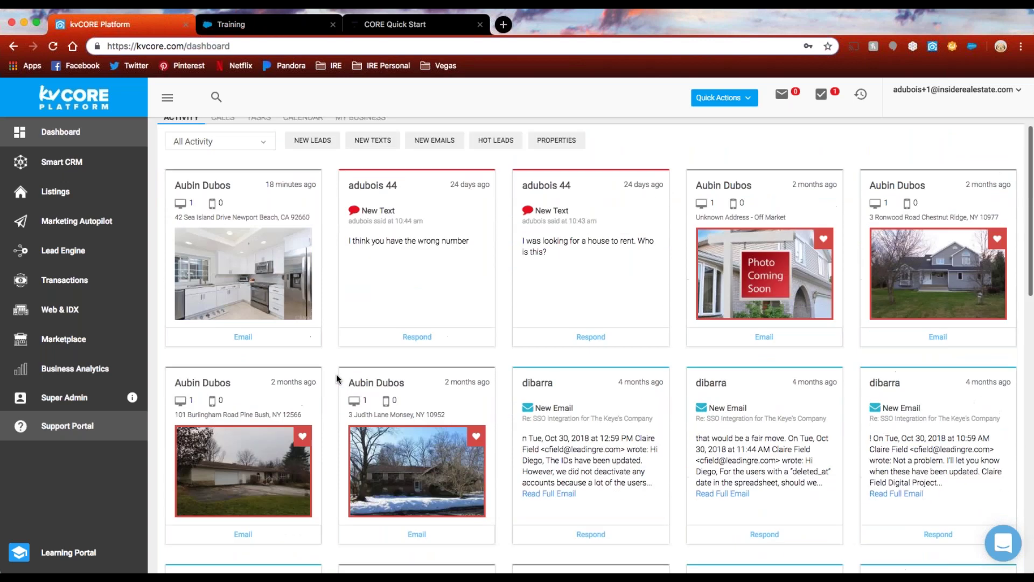
{"action": "scroll", "coordinate": [336, 374], "scroll_direction": "up", "scroll_amount": 3}
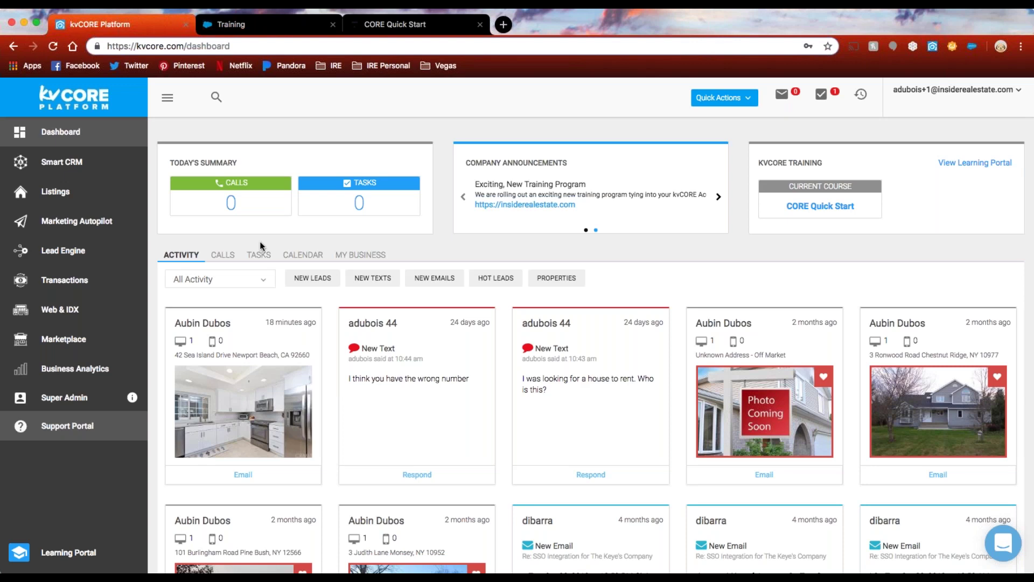
Show the dashboard calendar, review the Google and Outlook mail account connection options, and close them without connecting an account.
{"action": "left_click", "coordinate": [302, 257]}
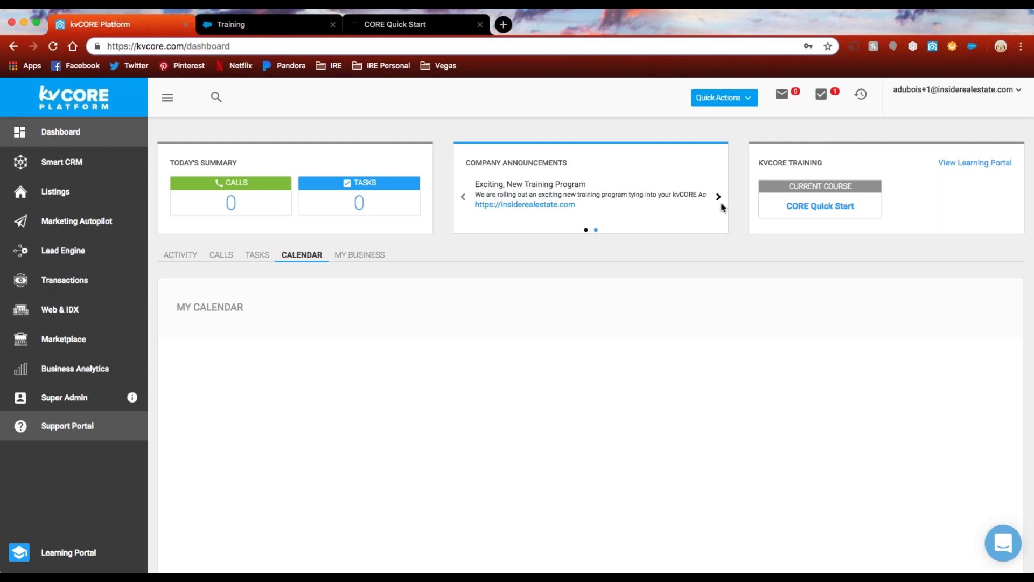
{"action": "left_click", "coordinate": [782, 96]}
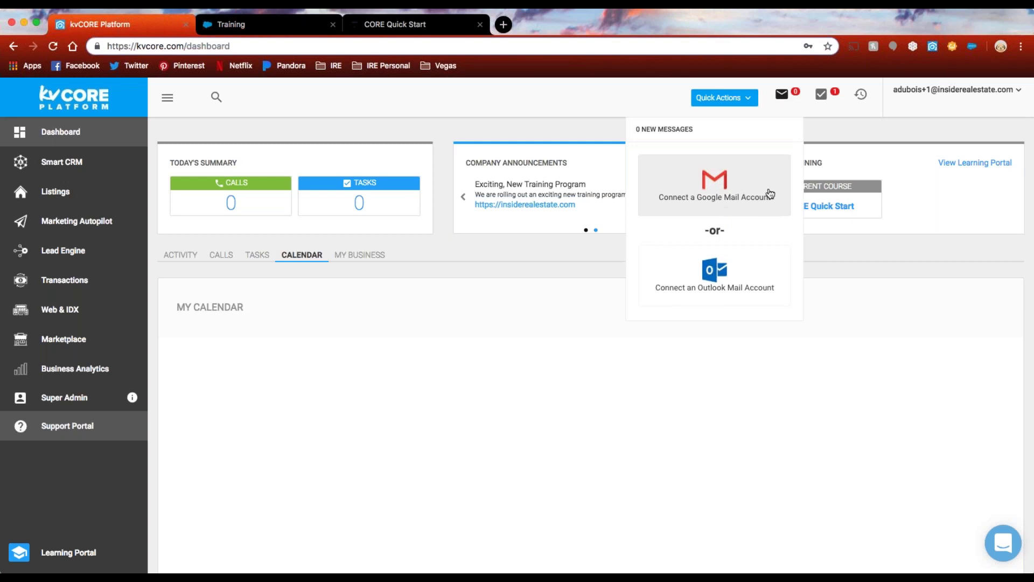
{"action": "scroll", "coordinate": [755, 188], "scroll_direction": "down", "scroll_amount": 1}
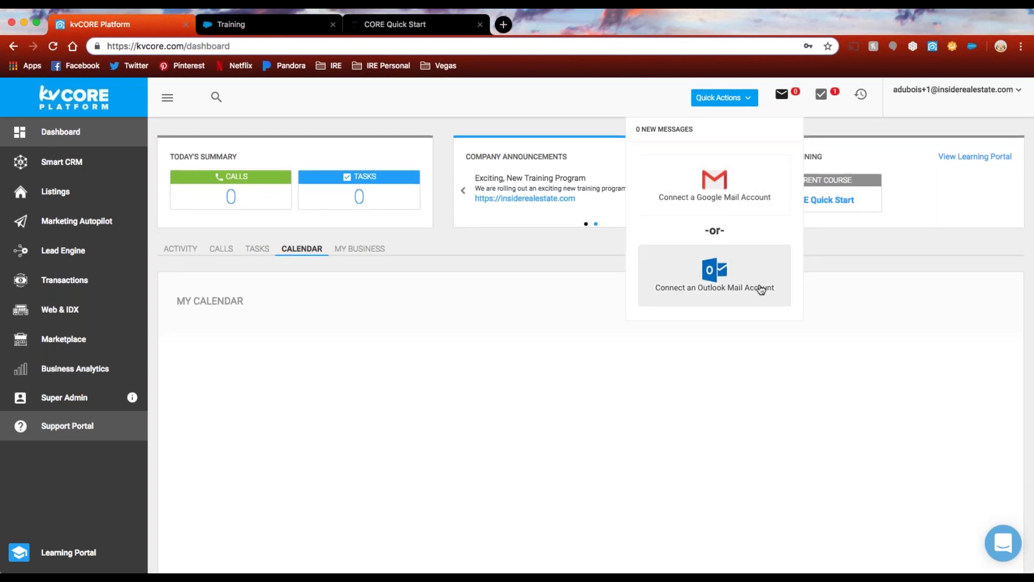
{"action": "scroll", "coordinate": [757, 283], "scroll_direction": "down", "scroll_amount": 1}
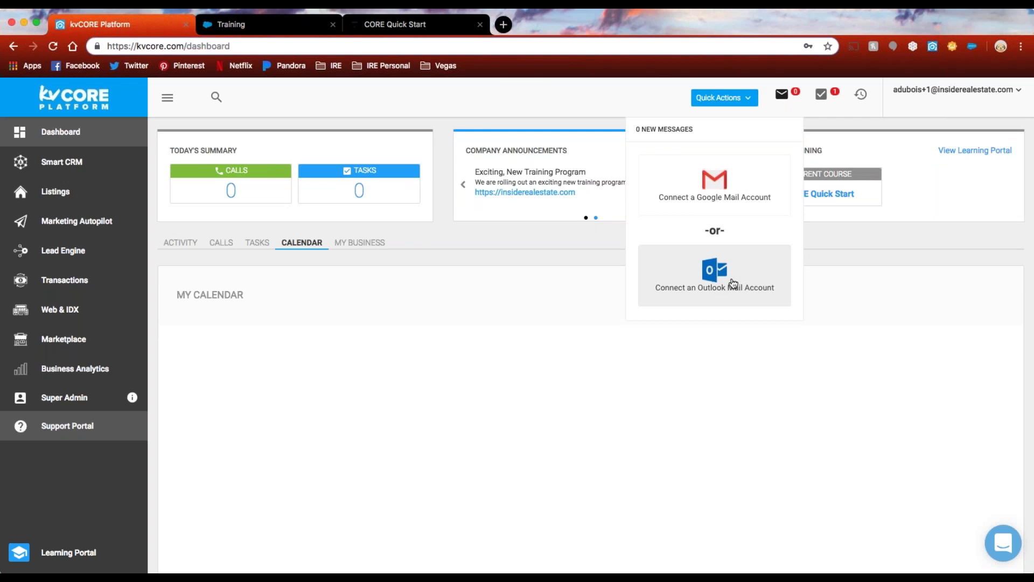
{"action": "scroll", "coordinate": [724, 213], "scroll_direction": "up", "scroll_amount": 1}
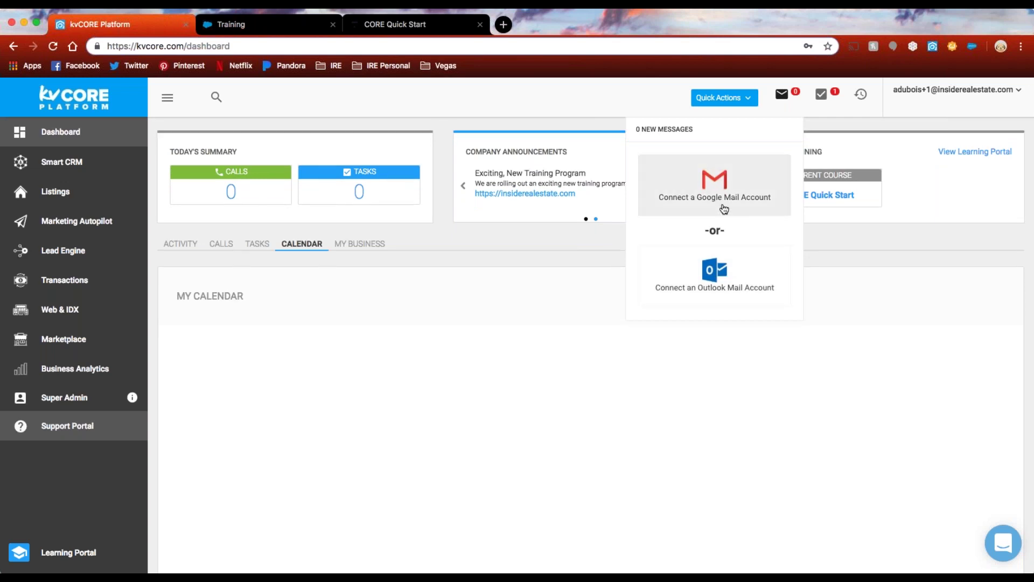
{"action": "scroll", "coordinate": [409, 326], "scroll_direction": "down", "scroll_amount": 1}
{"action": "scroll", "coordinate": [357, 359], "scroll_direction": "up", "scroll_amount": 1}
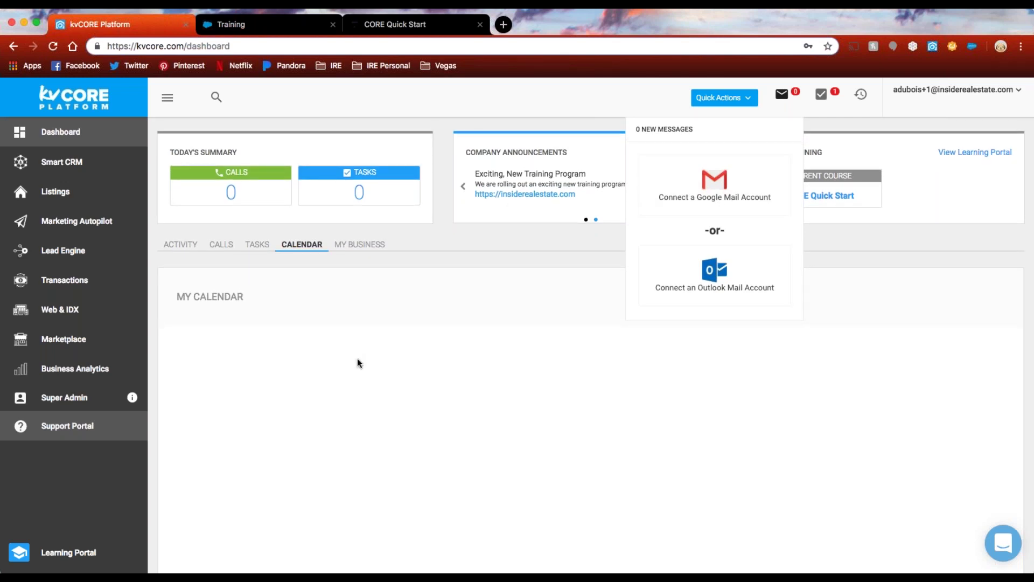
{"action": "scroll", "coordinate": [707, 201], "scroll_direction": "down", "scroll_amount": 1}
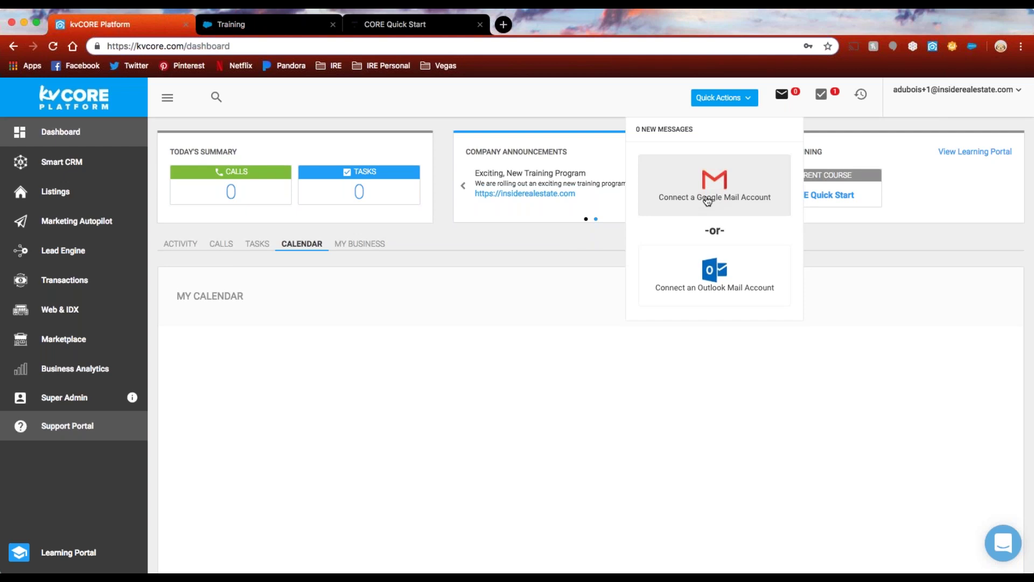
{"action": "left_click", "coordinate": [468, 284]}
Show the My Business overview and point out the Total Contacts figure by highlighting it, clearing the highlight again.
{"action": "left_click", "coordinate": [363, 247]}
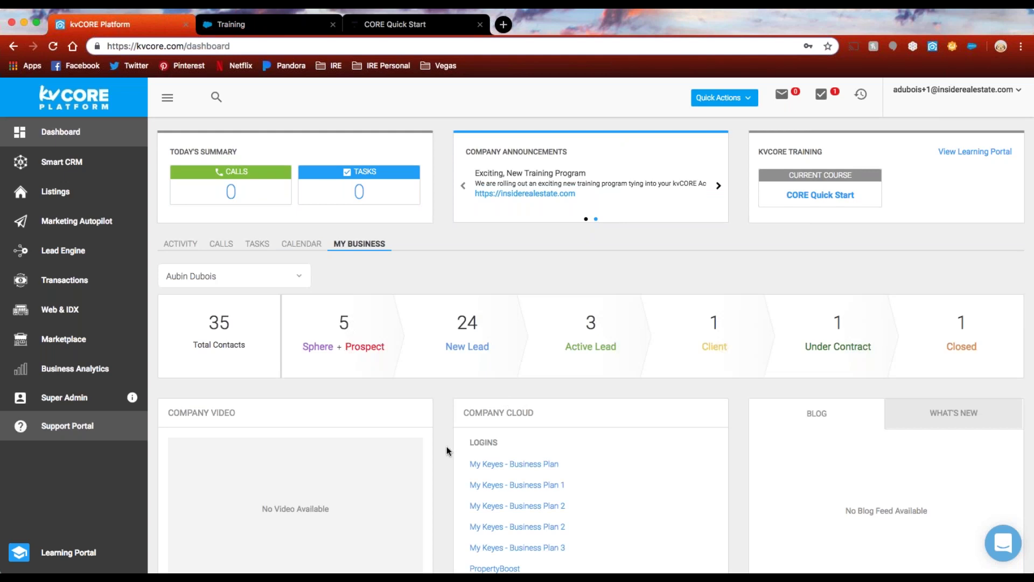
{"action": "left_click_drag", "start_coordinate": [194, 323], "coordinate": [253, 331]}
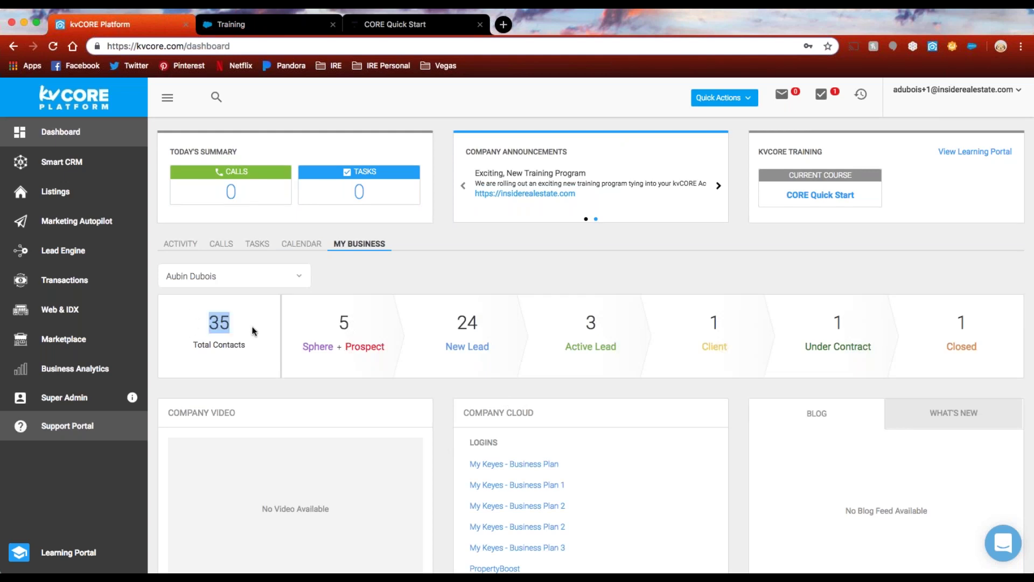
{"action": "left_click", "coordinate": [352, 380]}
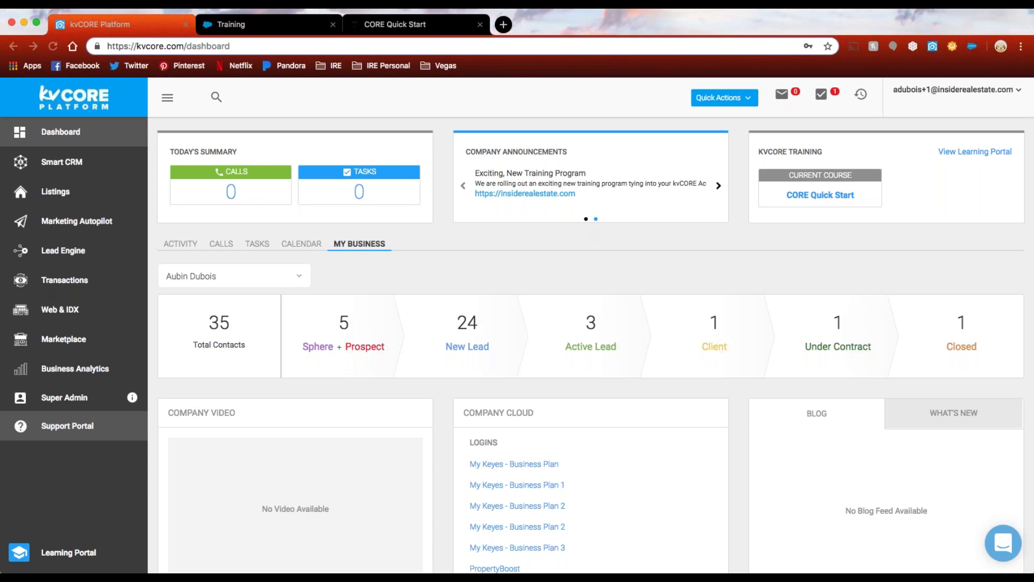
Point out the Company Cloud card by highlighting its heading and examine its Logins and Links lists.
{"action": "scroll", "coordinate": [377, 415], "scroll_direction": "down", "scroll_amount": 3}
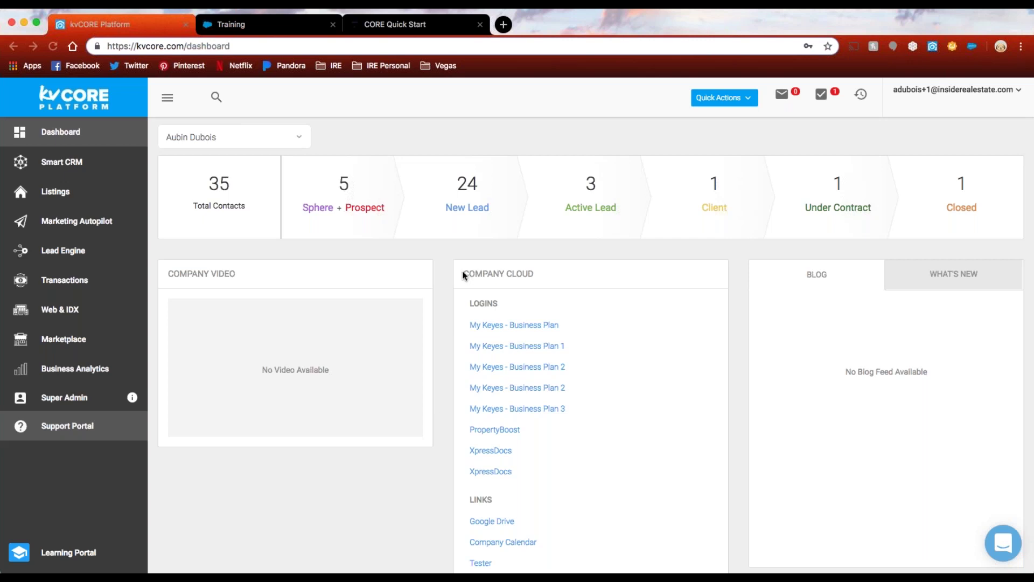
{"action": "left_click_drag", "start_coordinate": [463, 275], "coordinate": [566, 277]}
{"action": "left_click", "coordinate": [568, 276]}
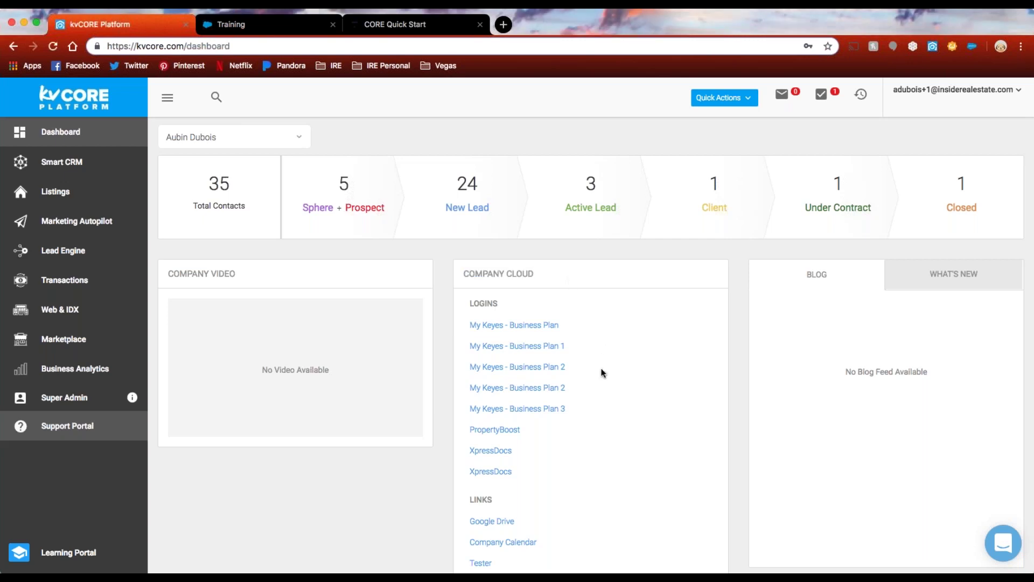
{"action": "scroll", "coordinate": [598, 374], "scroll_direction": "down", "scroll_amount": 2}
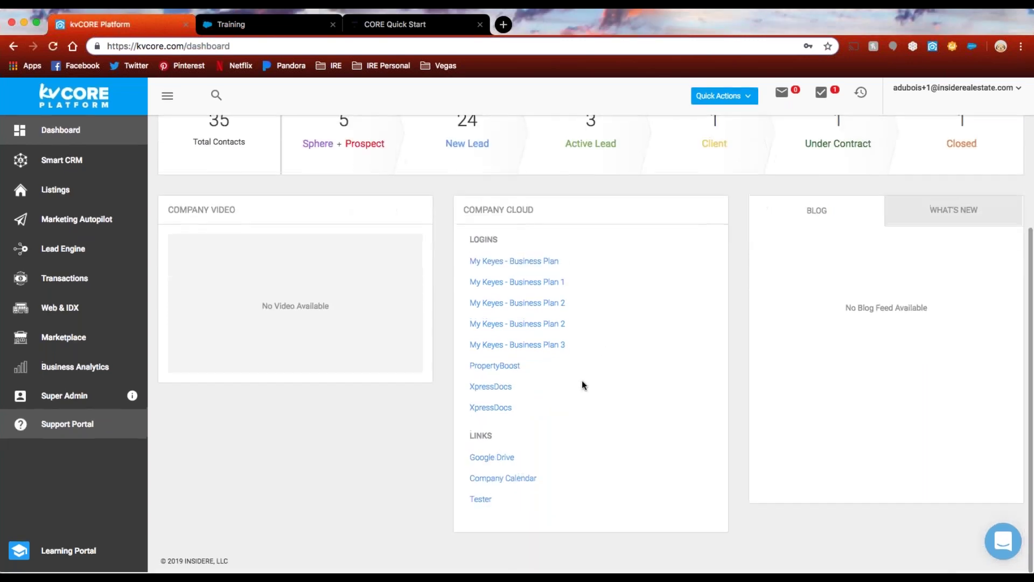
{"action": "scroll", "coordinate": [487, 490], "scroll_direction": "up", "scroll_amount": 1}
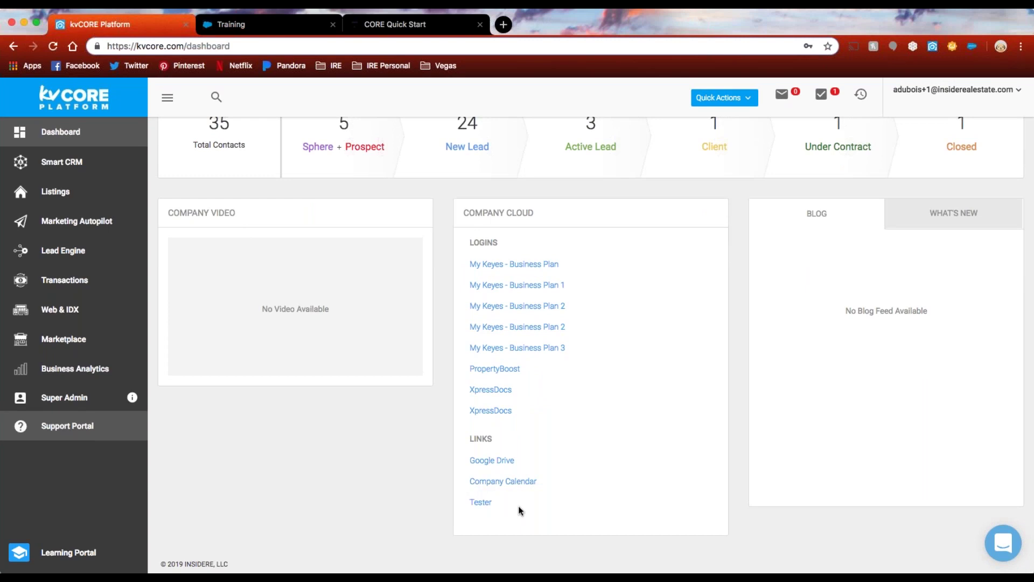
{"action": "scroll", "coordinate": [519, 511], "scroll_direction": "down", "scroll_amount": 1}
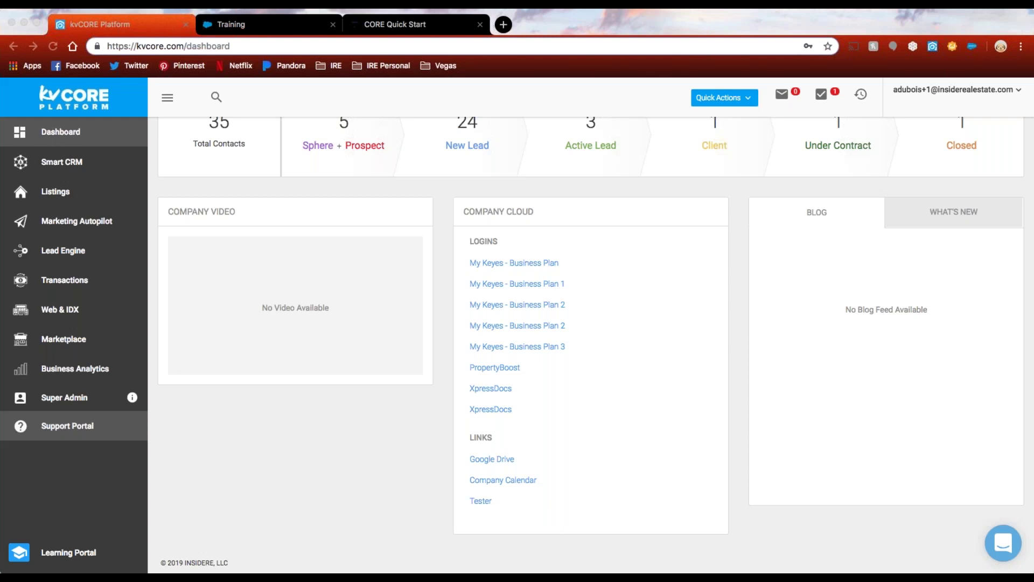
{"action": "left_click", "coordinate": [441, 418]}
{"action": "left_click", "coordinate": [746, 344]}
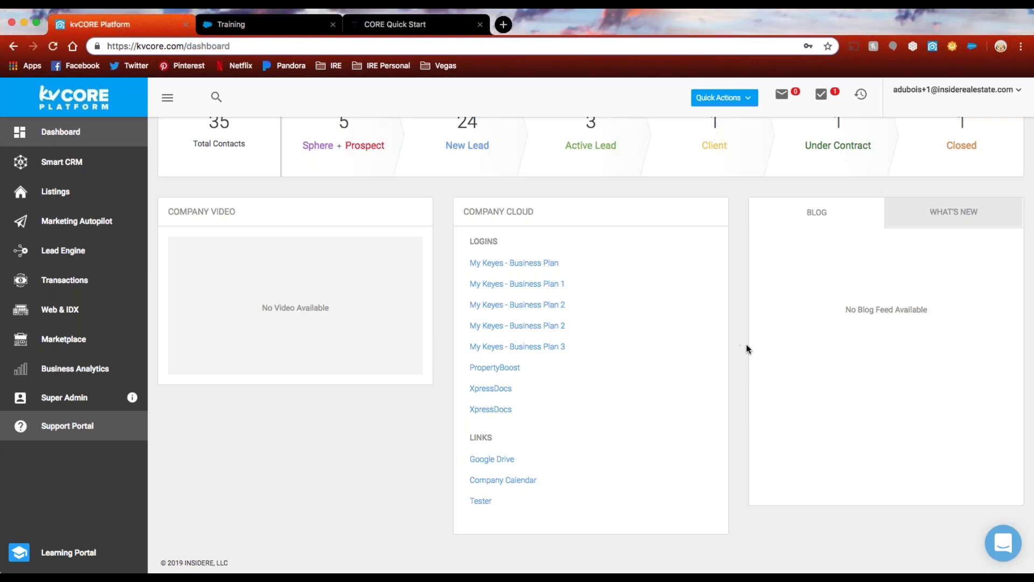
Display the What's New feed in place of the blog and look through the kvCORE Updates tweets.
{"action": "scroll", "coordinate": [746, 343], "scroll_direction": "up", "scroll_amount": 3}
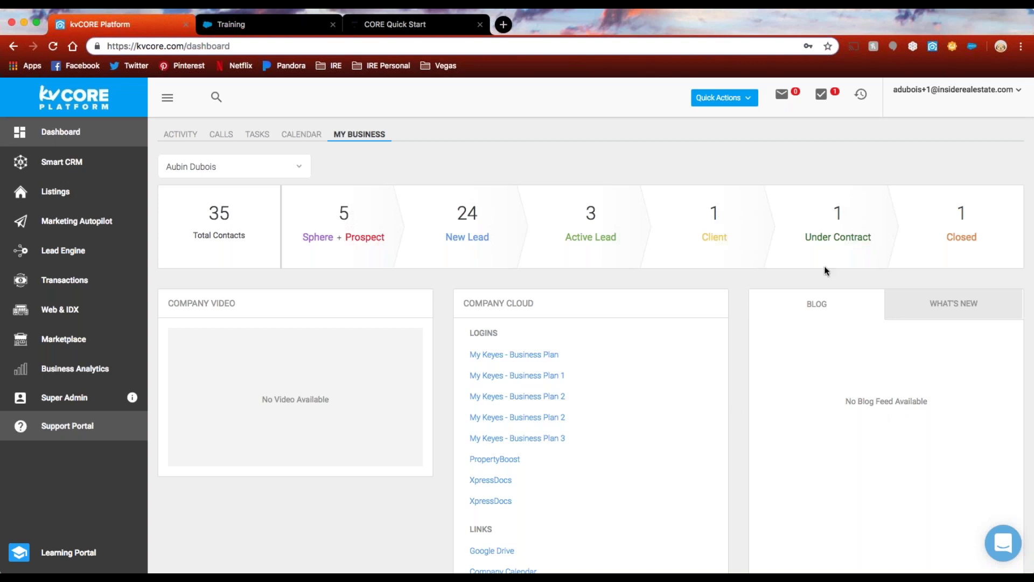
{"action": "left_click", "coordinate": [964, 306]}
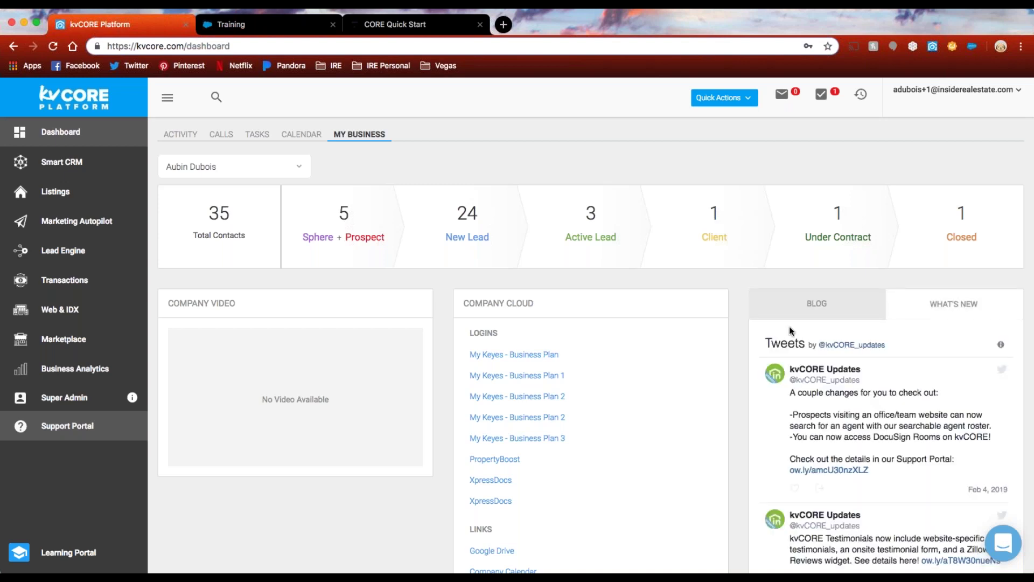
{"action": "scroll", "coordinate": [739, 304], "scroll_direction": "down", "scroll_amount": 1}
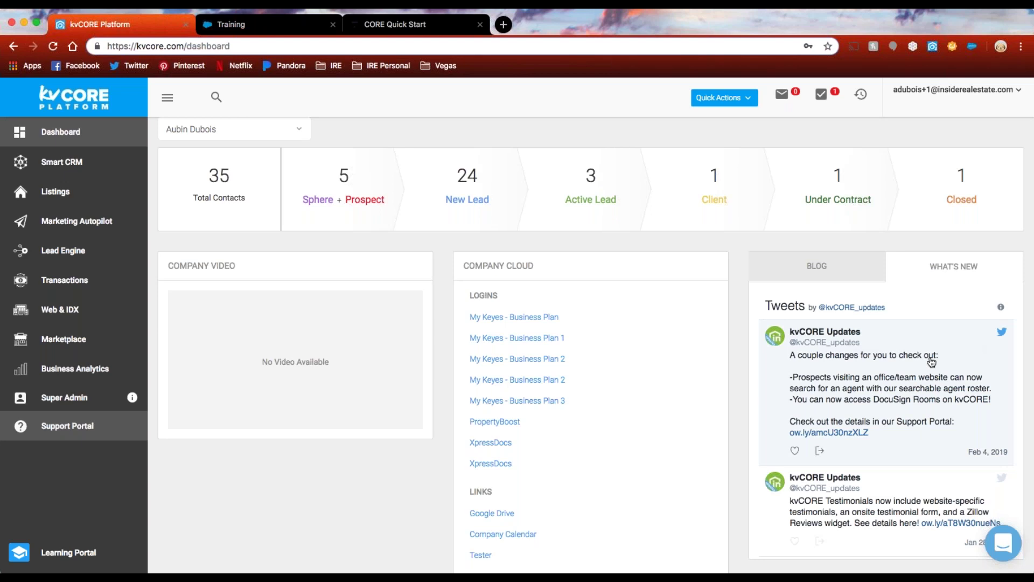
{"action": "scroll", "coordinate": [932, 363], "scroll_direction": "down", "scroll_amount": 1}
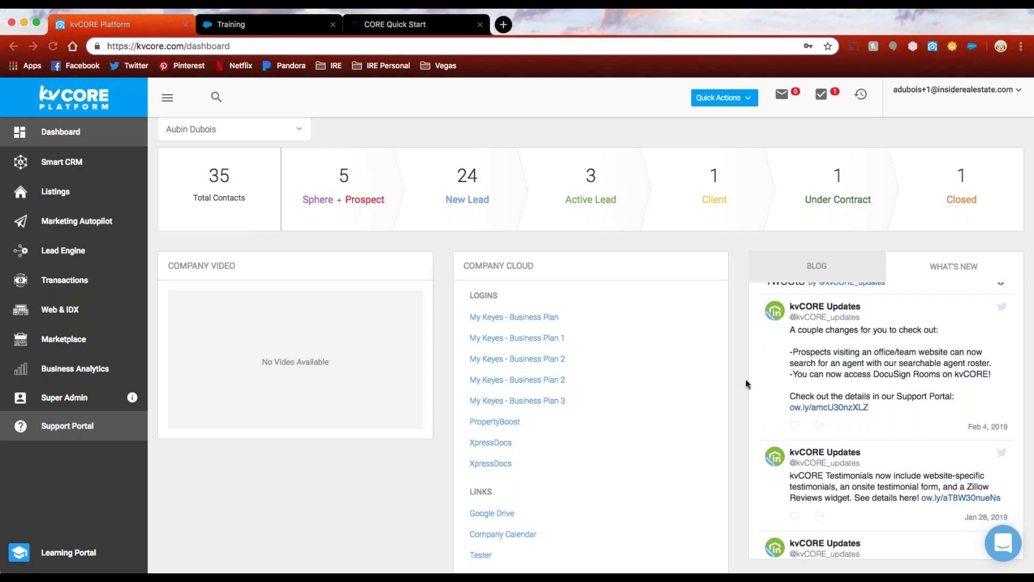
{"action": "scroll", "coordinate": [741, 381], "scroll_direction": "up", "scroll_amount": 3}
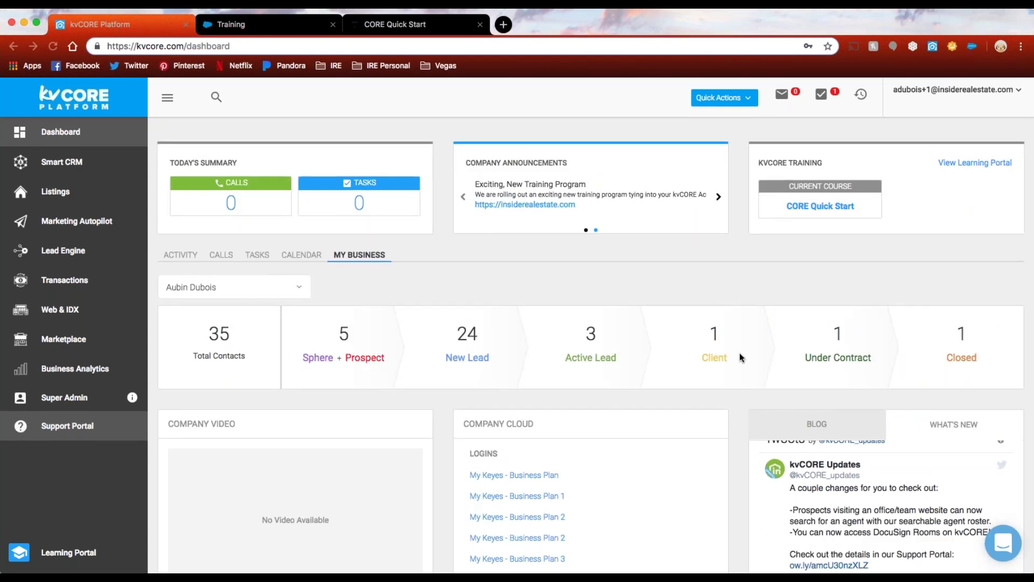
Open the signed-in account's own profile and put its Details section into edit mode.
{"action": "left_click", "coordinate": [987, 89]}
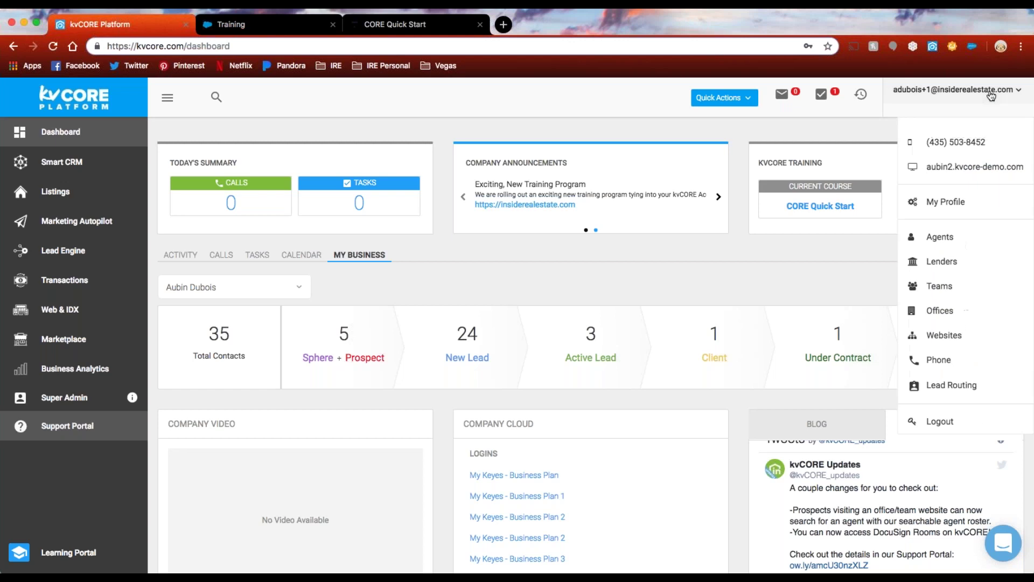
{"action": "left_click", "coordinate": [963, 209]}
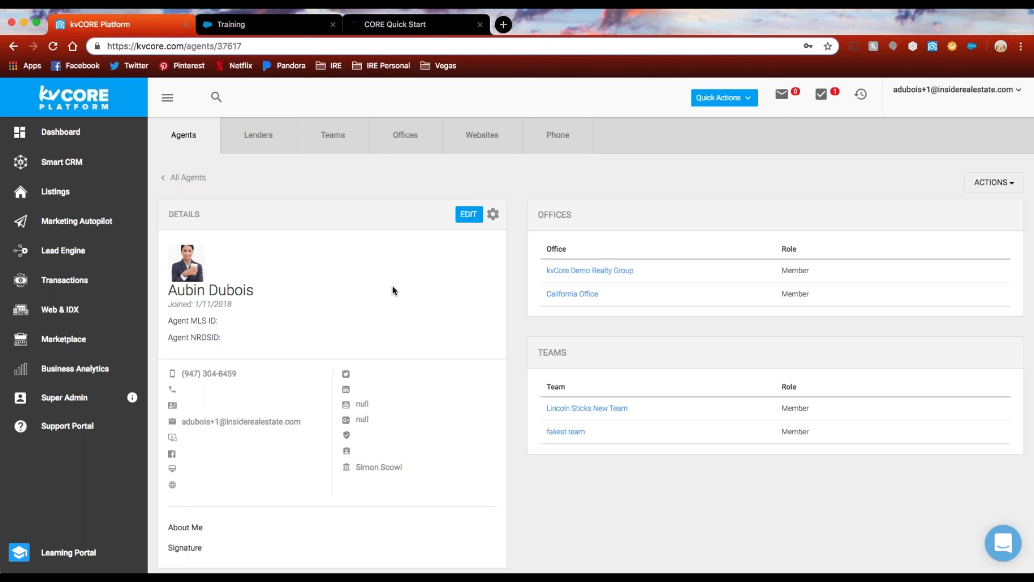
{"action": "left_click", "coordinate": [467, 216]}
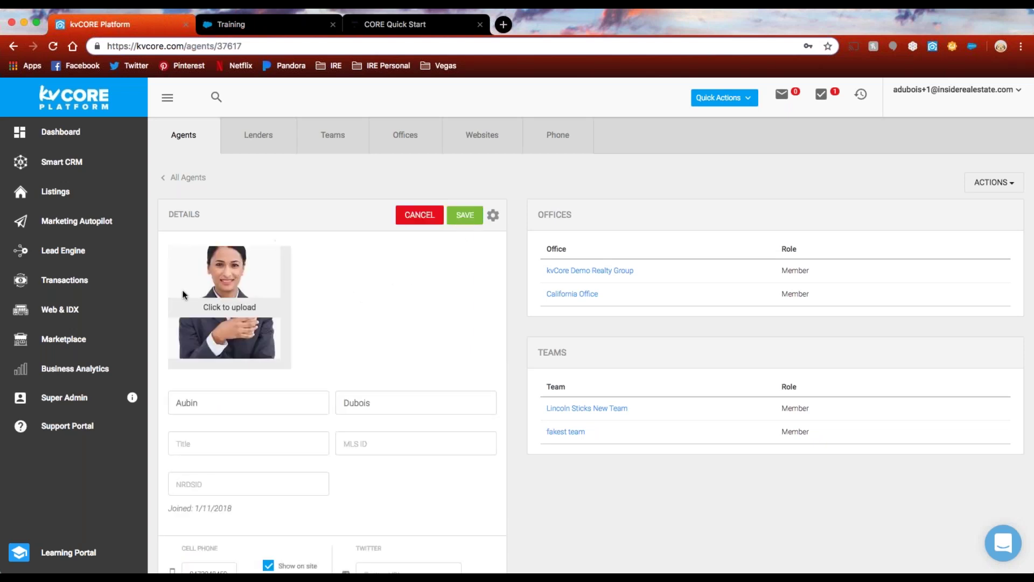
Examine the editable profile fields, from photo, contact and social details to About Me and Signature, and return to the start of the form.
{"action": "scroll", "coordinate": [345, 317], "scroll_direction": "down", "scroll_amount": 2}
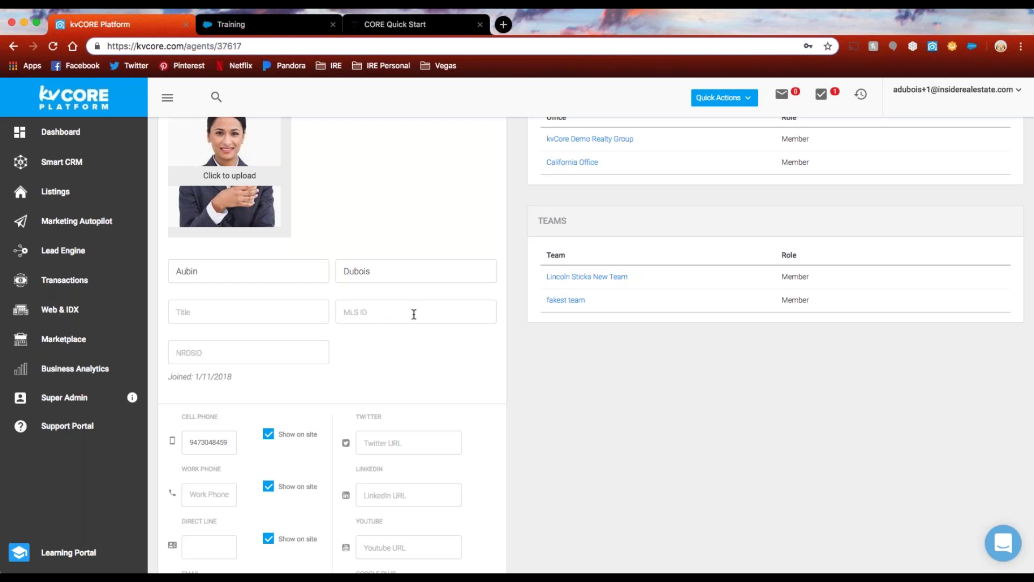
{"action": "scroll", "coordinate": [402, 312], "scroll_direction": "down", "scroll_amount": 2}
{"action": "scroll", "coordinate": [402, 319], "scroll_direction": "down", "scroll_amount": 1}
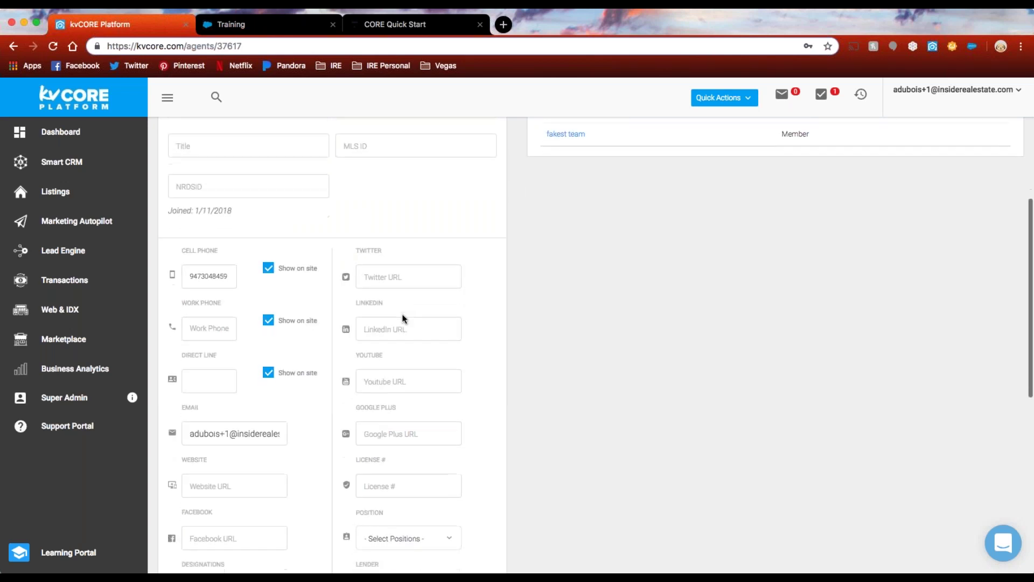
{"action": "scroll", "coordinate": [306, 422], "scroll_direction": "down", "scroll_amount": 2}
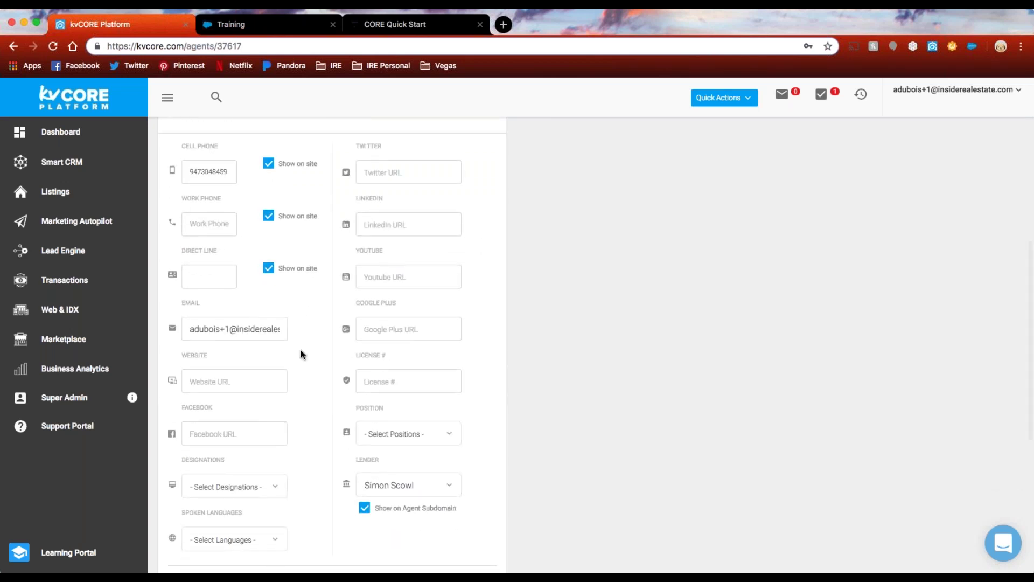
{"action": "scroll", "coordinate": [327, 385], "scroll_direction": "down", "scroll_amount": 4}
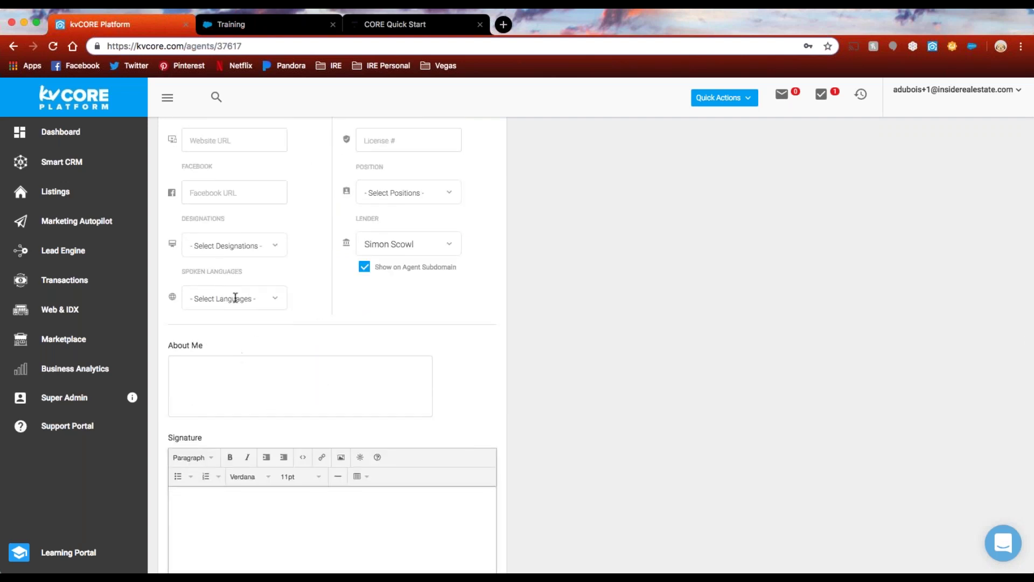
{"action": "scroll", "coordinate": [349, 334], "scroll_direction": "down", "scroll_amount": 2}
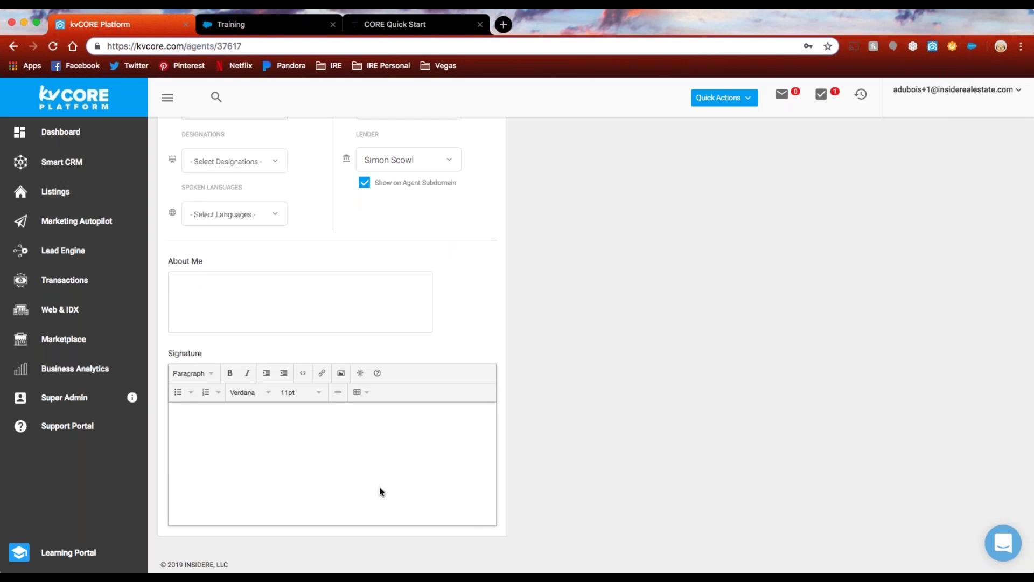
{"action": "scroll", "coordinate": [421, 489], "scroll_direction": "up", "scroll_amount": 4}
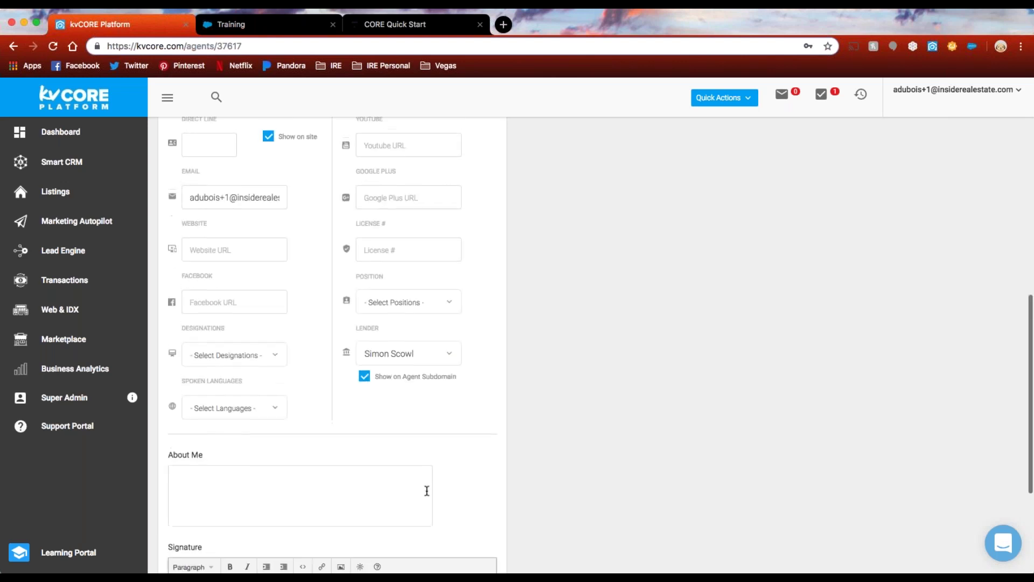
{"action": "scroll", "coordinate": [484, 496], "scroll_direction": "up", "scroll_amount": 3}
{"action": "scroll", "coordinate": [485, 497], "scroll_direction": "up", "scroll_amount": 6}
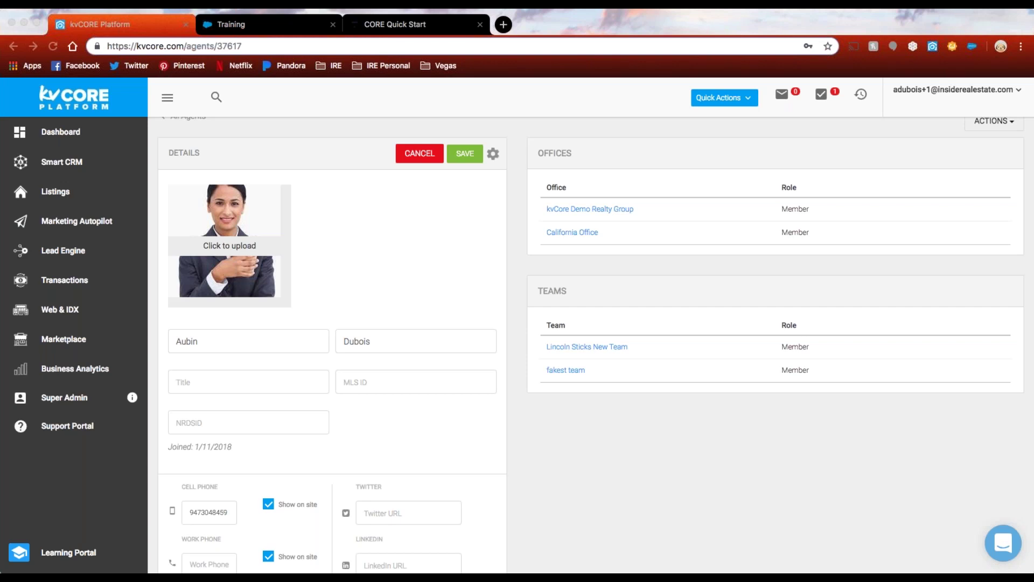
Cancel editing of the profile's Details section without saving anything.
{"action": "left_click", "coordinate": [420, 158]}
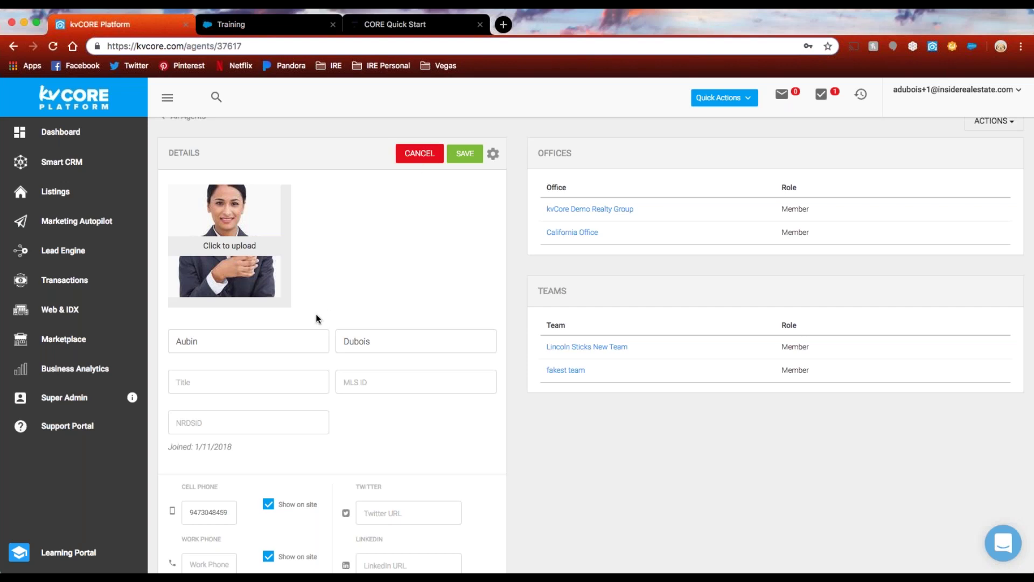
{"action": "scroll", "coordinate": [311, 458], "scroll_direction": "down", "scroll_amount": 3}
{"action": "scroll", "coordinate": [411, 219], "scroll_direction": "up", "scroll_amount": 3}
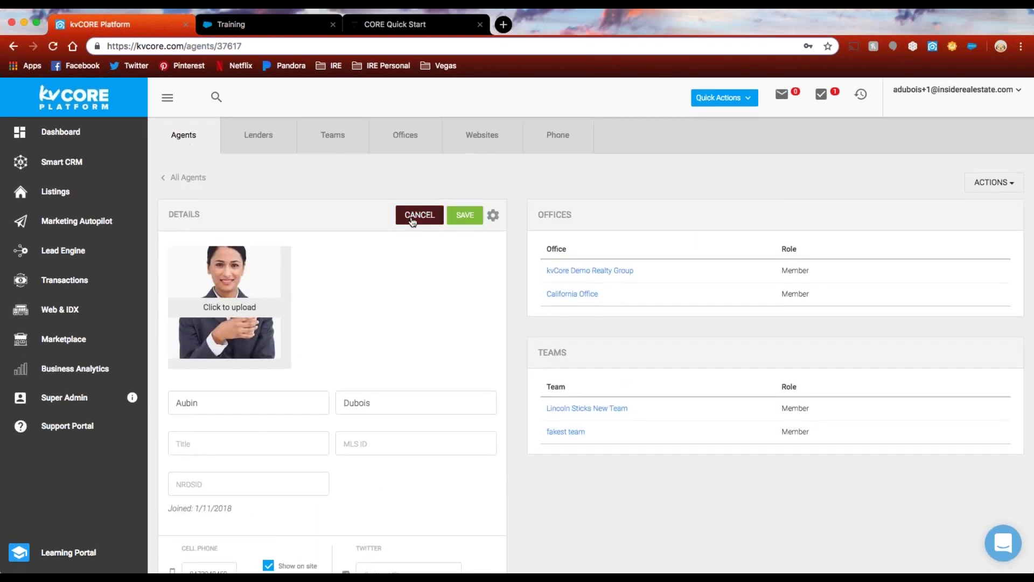
{"action": "left_click", "coordinate": [410, 219]}
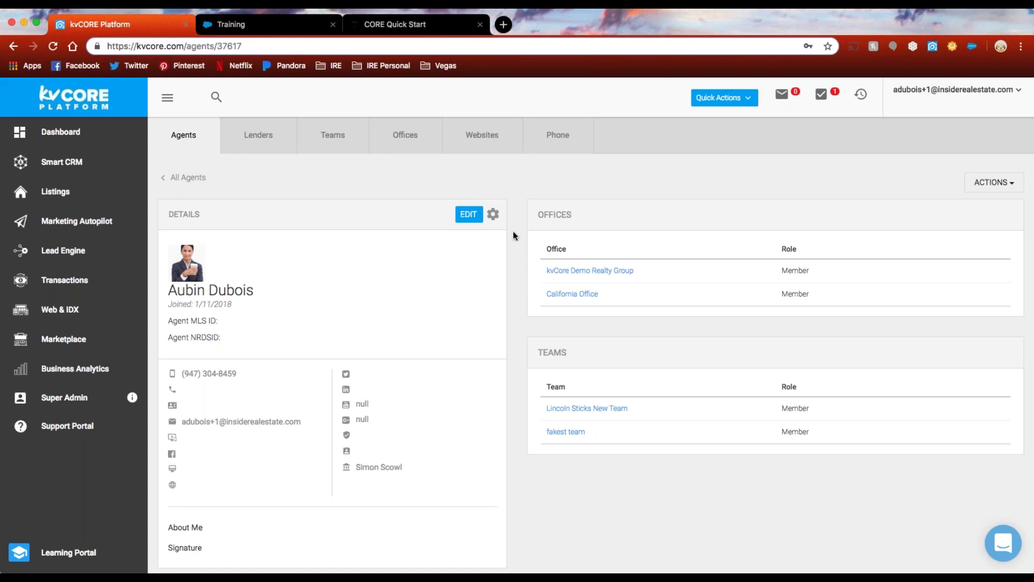
Open the agent's settings and highlight the Daily Call Creation heading and the Statuses to Receive Calls label.
{"action": "left_click", "coordinate": [493, 215]}
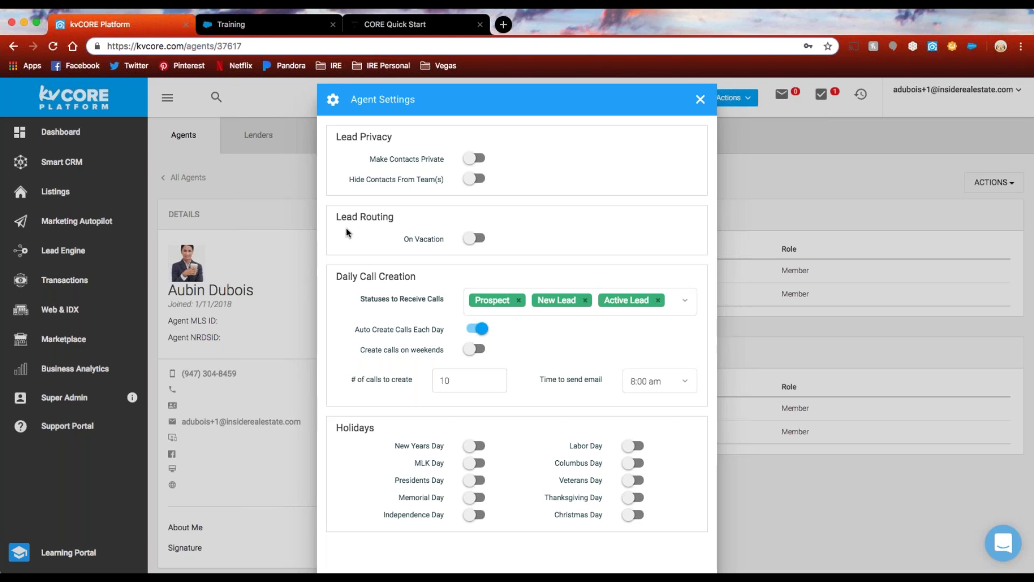
{"action": "triple_click", "coordinate": [348, 276]}
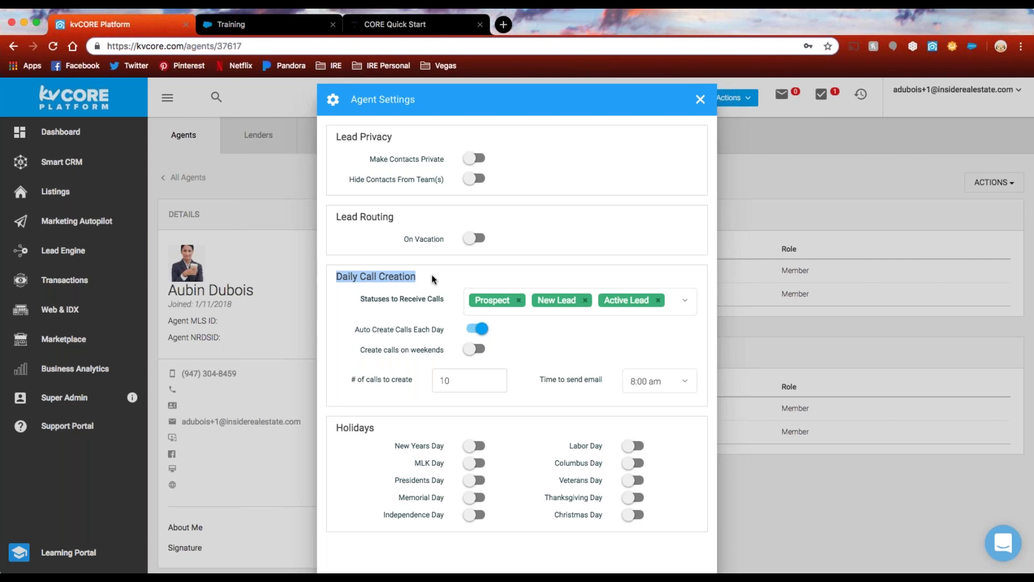
{"action": "left_click", "coordinate": [700, 99]}
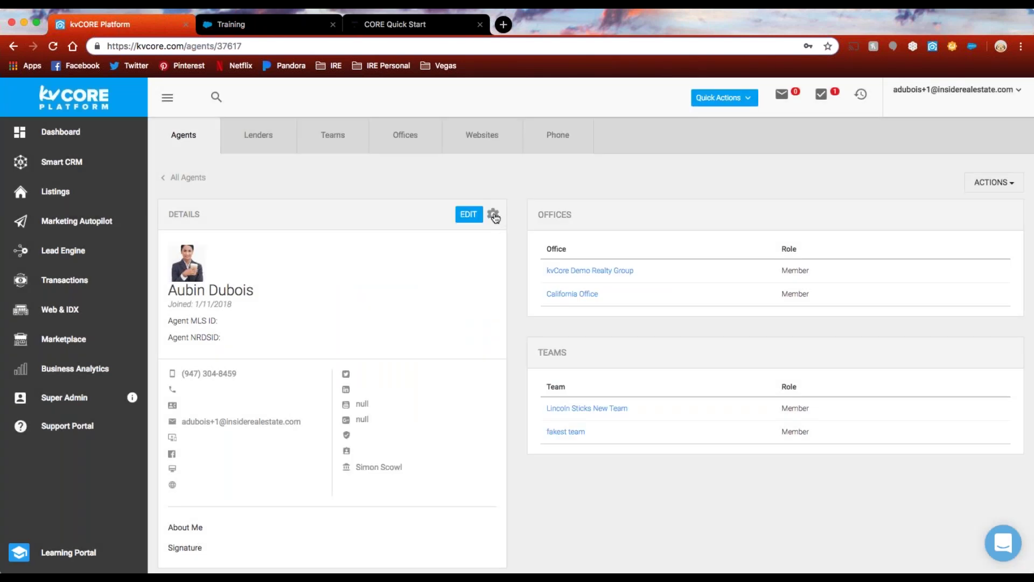
{"action": "left_click", "coordinate": [494, 215]}
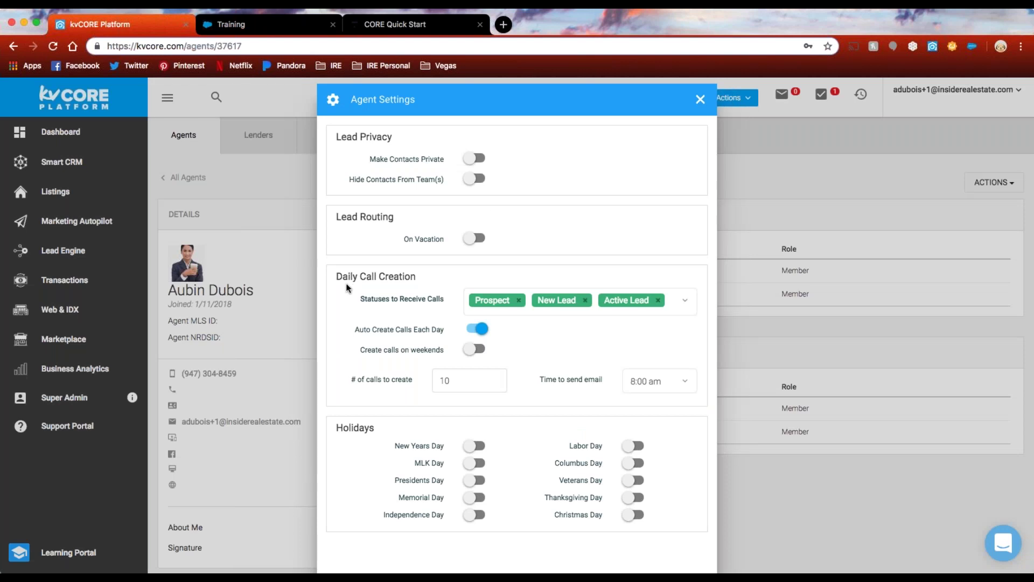
{"action": "left_click_drag", "start_coordinate": [356, 300], "coordinate": [445, 302]}
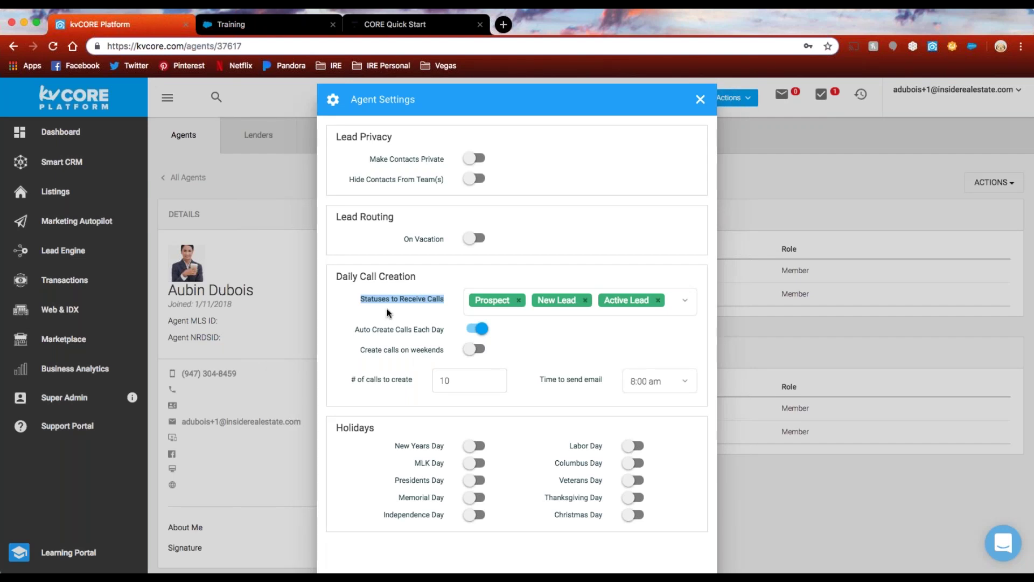
Search the kvCORE support site for "status" and open the Contact Statuses article.
{"action": "left_click", "coordinate": [247, 24]}
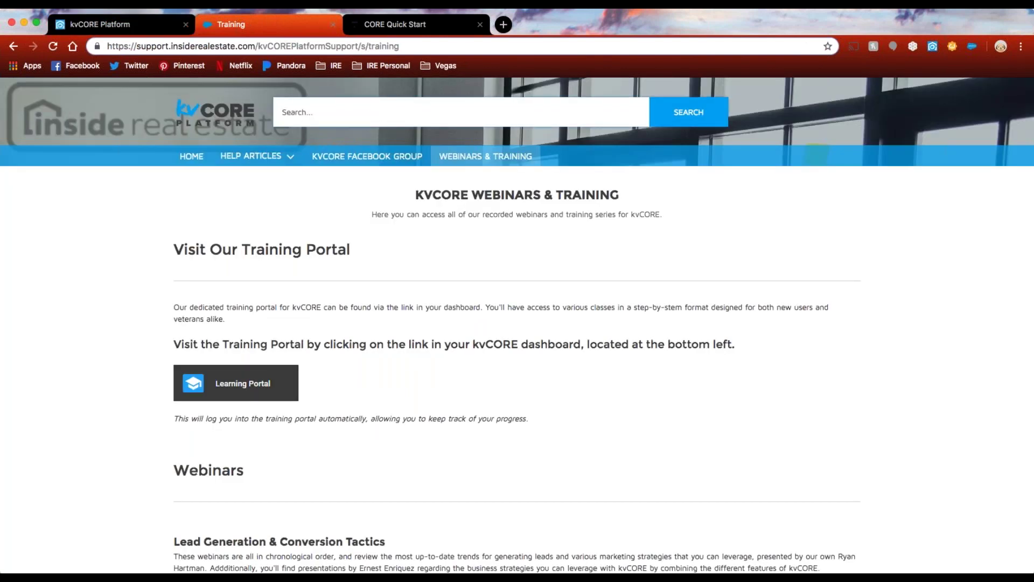
{"action": "type", "text": "c"}
{"action": "type", "text": "tatus"}
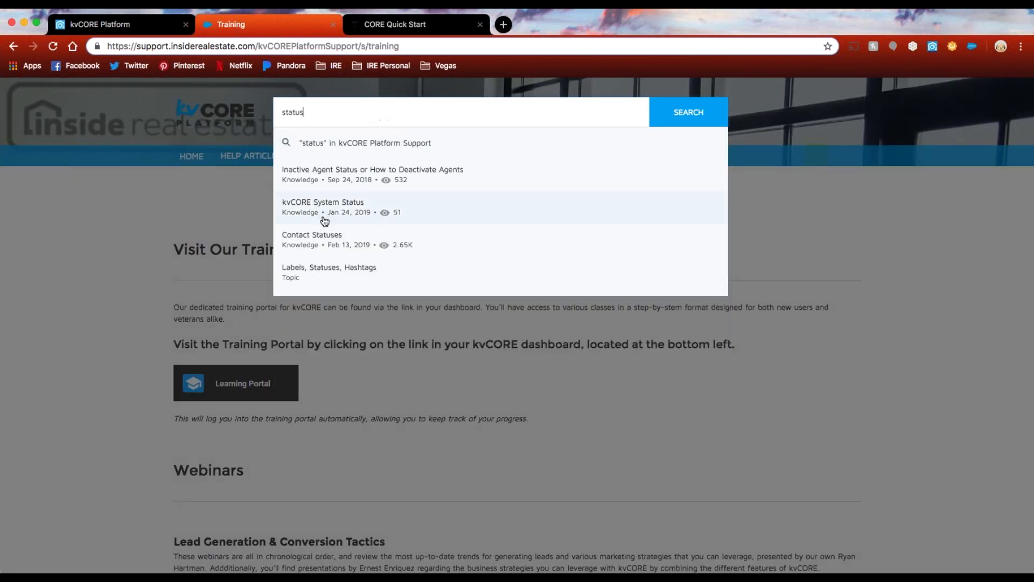
{"action": "left_click", "coordinate": [323, 235]}
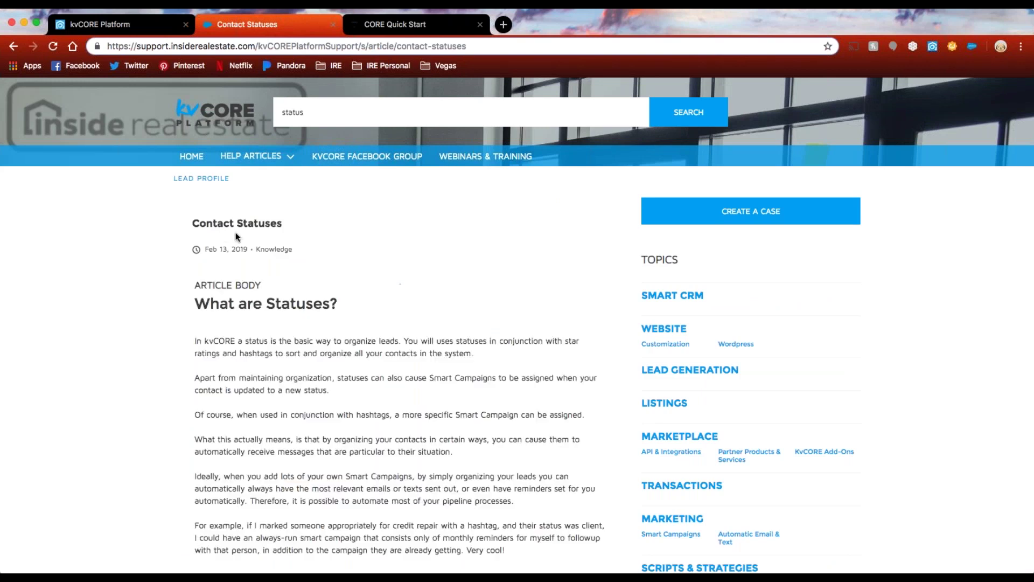
Examine the default status definitions in the Contact Statuses article, highlighting the list from Sphere to Archive.
{"action": "scroll", "coordinate": [150, 280], "scroll_direction": "down", "scroll_amount": 10}
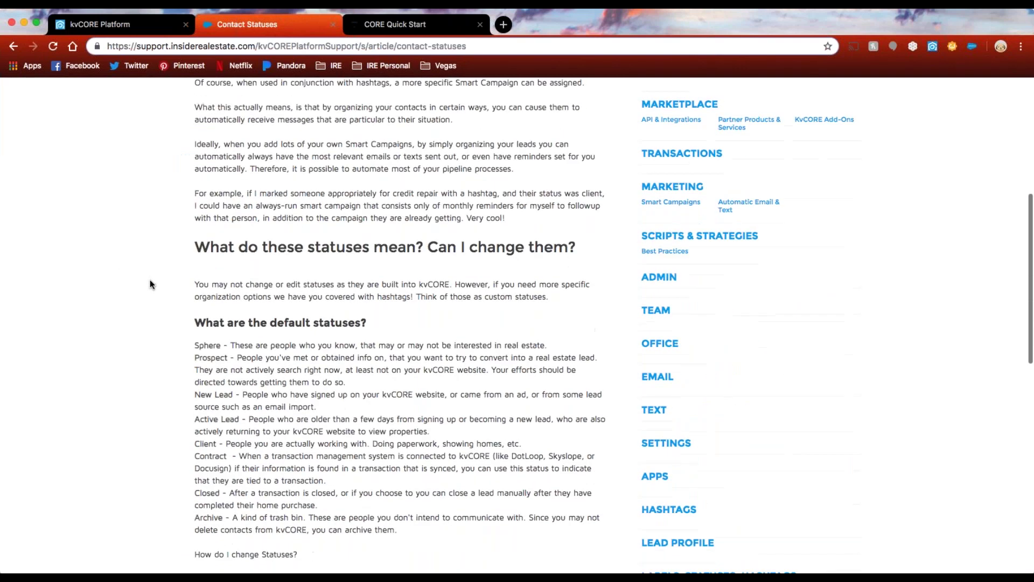
{"action": "left_click_drag", "start_coordinate": [195, 220], "coordinate": [393, 223]}
{"action": "left_click", "coordinate": [393, 223]}
{"action": "left_click_drag", "start_coordinate": [194, 241], "coordinate": [419, 432]}
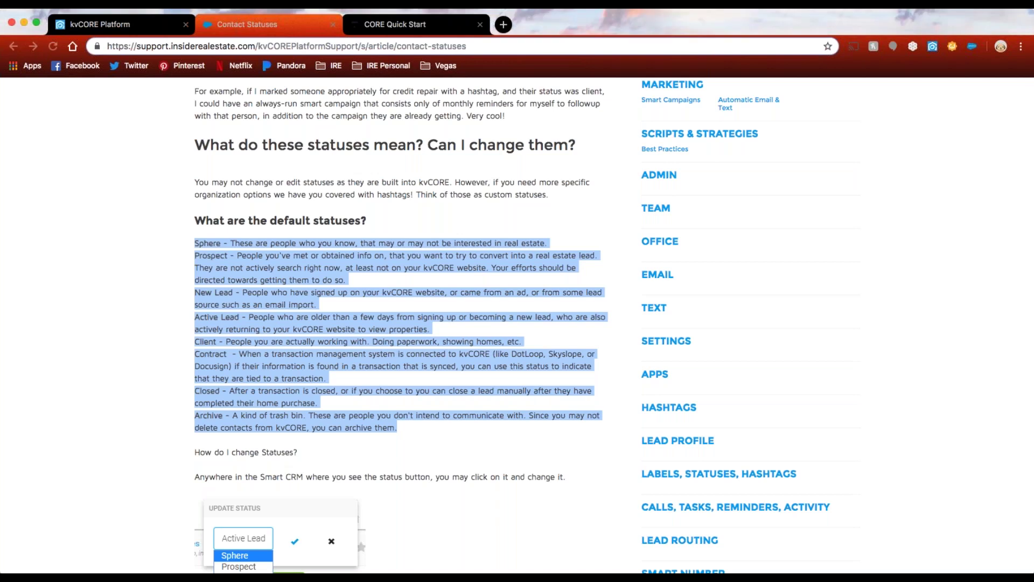
{"action": "left_click", "coordinate": [76, 383]}
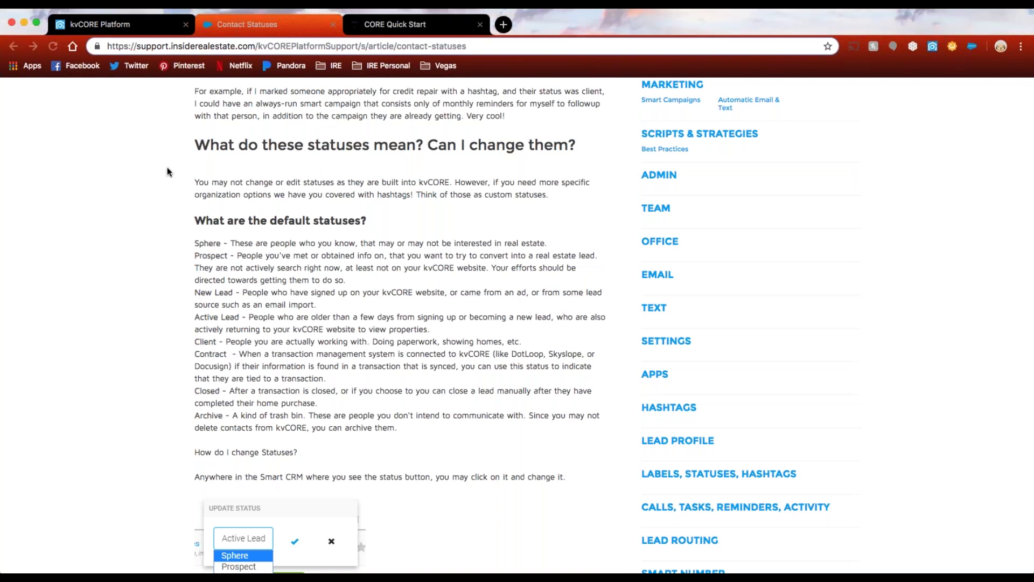
Return to the Agent Settings in kvCORE and review the options available for Statuses to Receive Calls.
{"action": "left_click", "coordinate": [100, 24]}
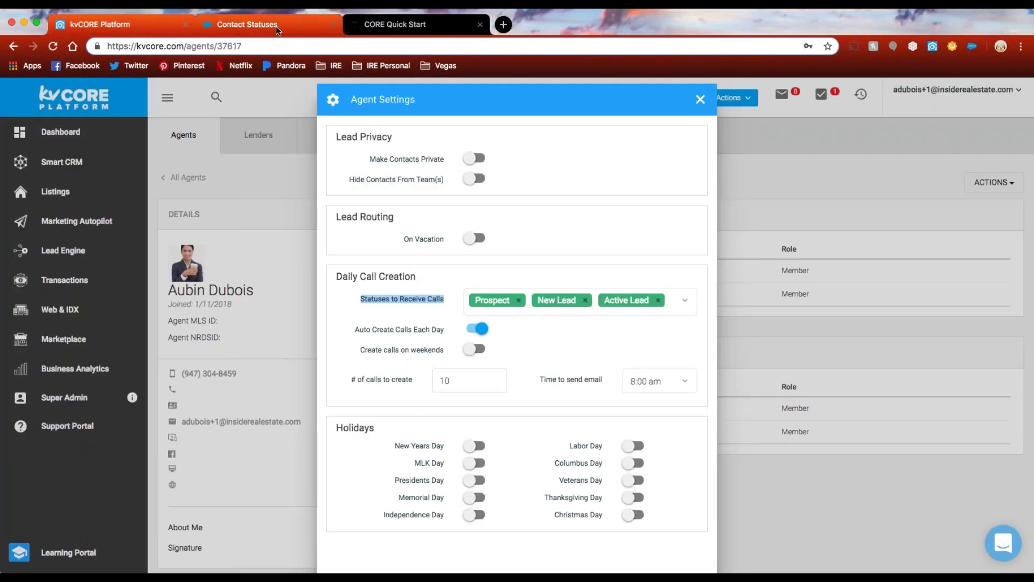
{"action": "left_click", "coordinate": [376, 311]}
{"action": "left_click_drag", "start_coordinate": [357, 298], "coordinate": [447, 302]}
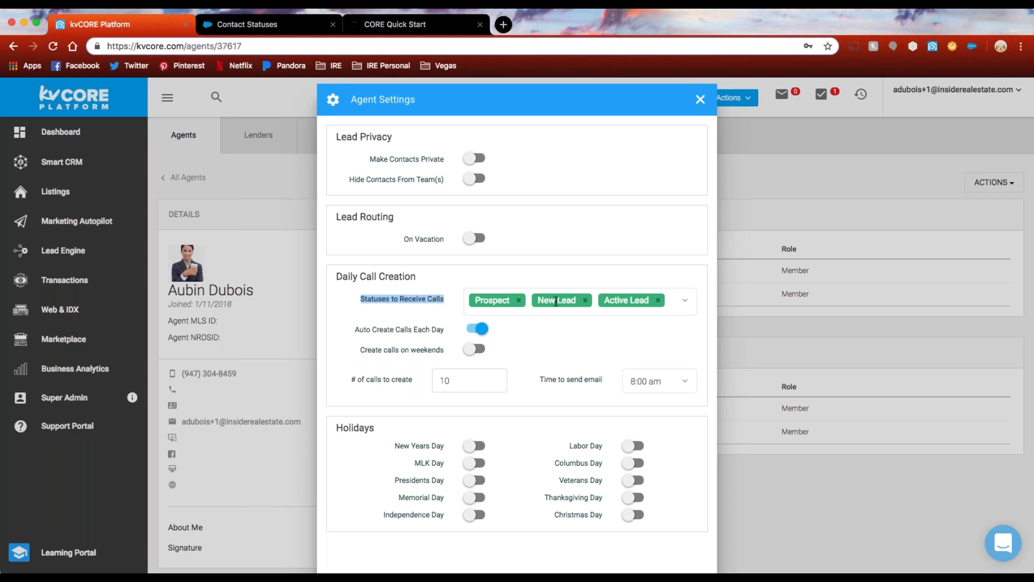
{"action": "left_click", "coordinate": [685, 301]}
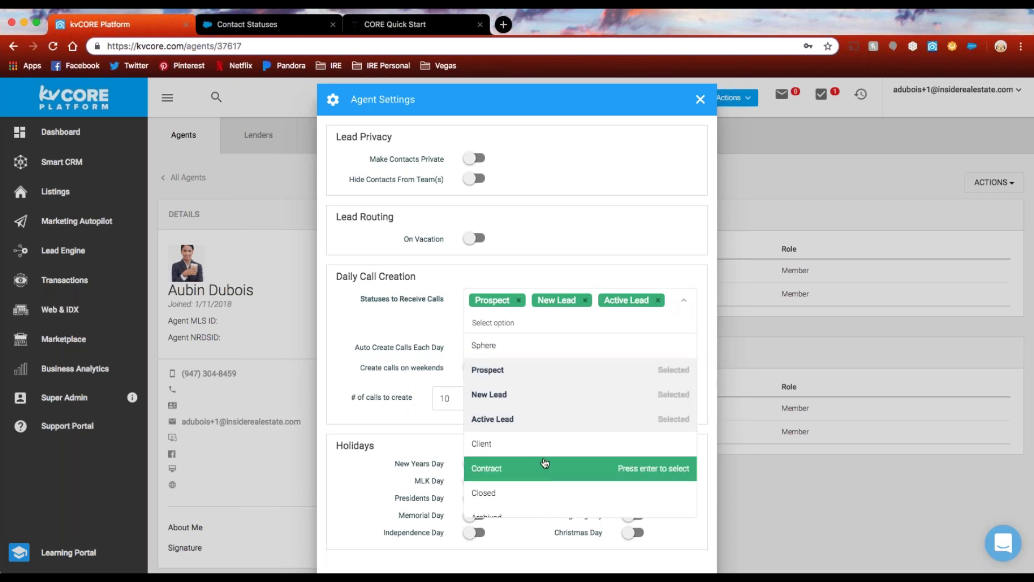
{"action": "scroll", "coordinate": [545, 464], "scroll_direction": "down", "scroll_amount": 1}
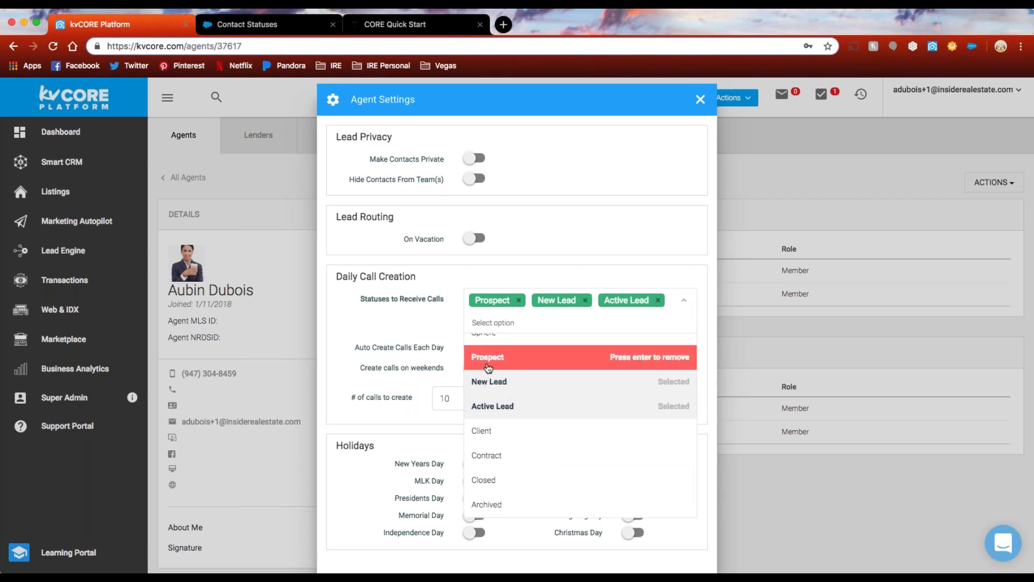
{"action": "left_click", "coordinate": [350, 318]}
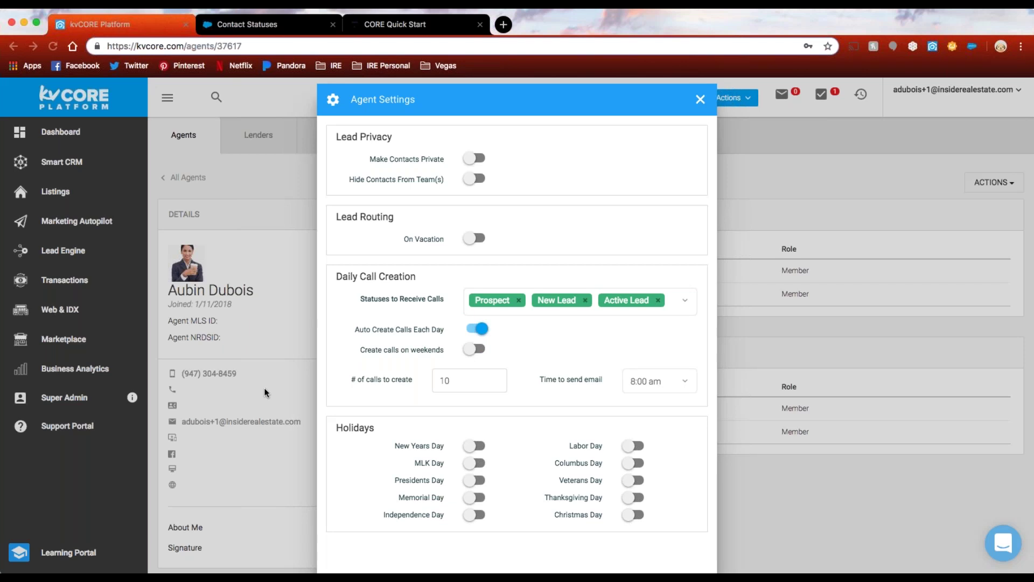
Search the kvCORE support site for "daily" and open the "How to: Daily Phone Calls" article.
{"action": "left_click", "coordinate": [247, 24]}
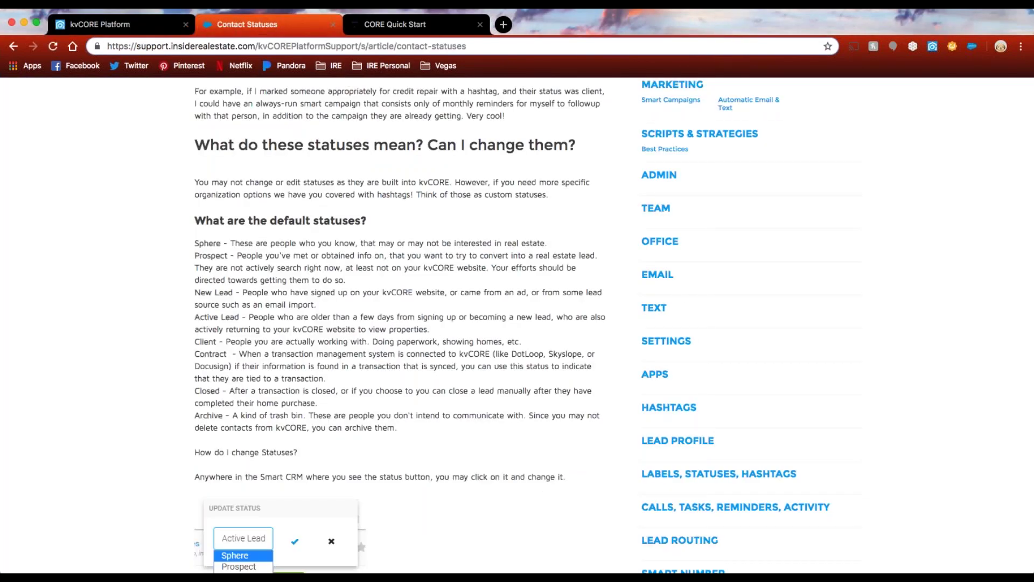
{"action": "type", "text": "daily"}
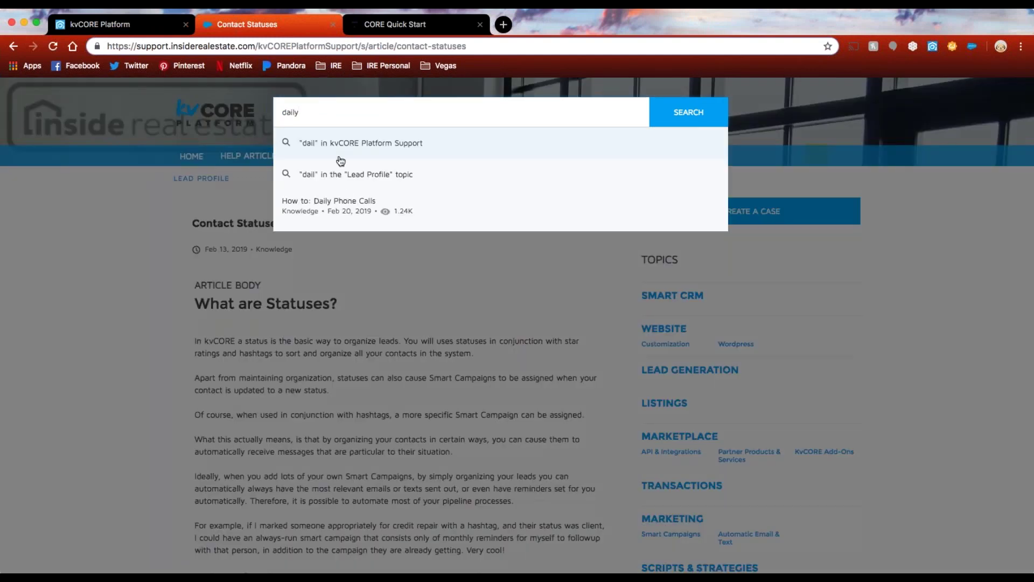
{"action": "left_click", "coordinate": [342, 208]}
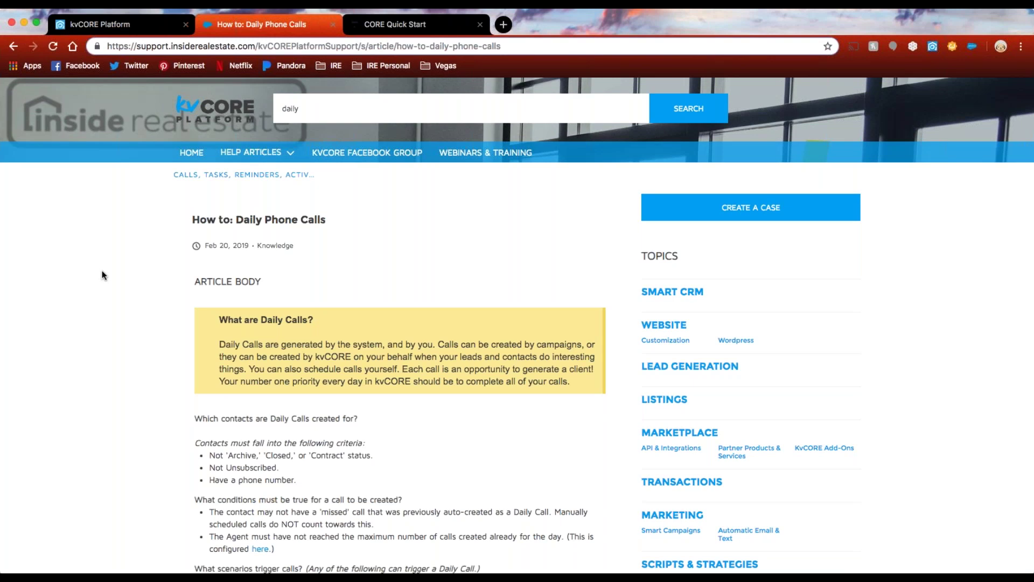
Examine the Daily Phone Calls article, highlighting the contact criteria, call creation conditions and trigger scenarios.
{"action": "scroll", "coordinate": [106, 275], "scroll_direction": "down", "scroll_amount": 5}
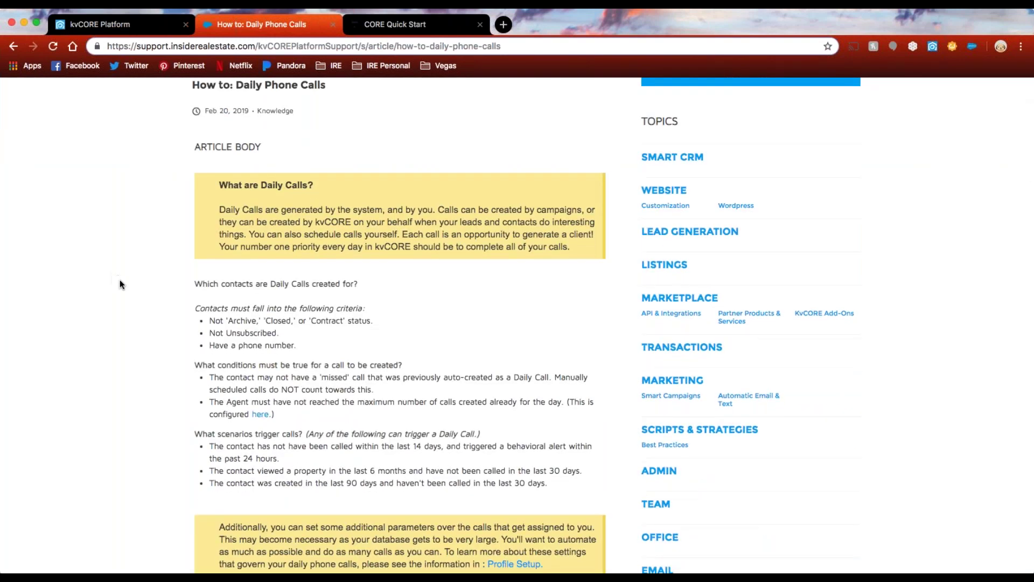
{"action": "scroll", "coordinate": [121, 284], "scroll_direction": "up", "scroll_amount": 2}
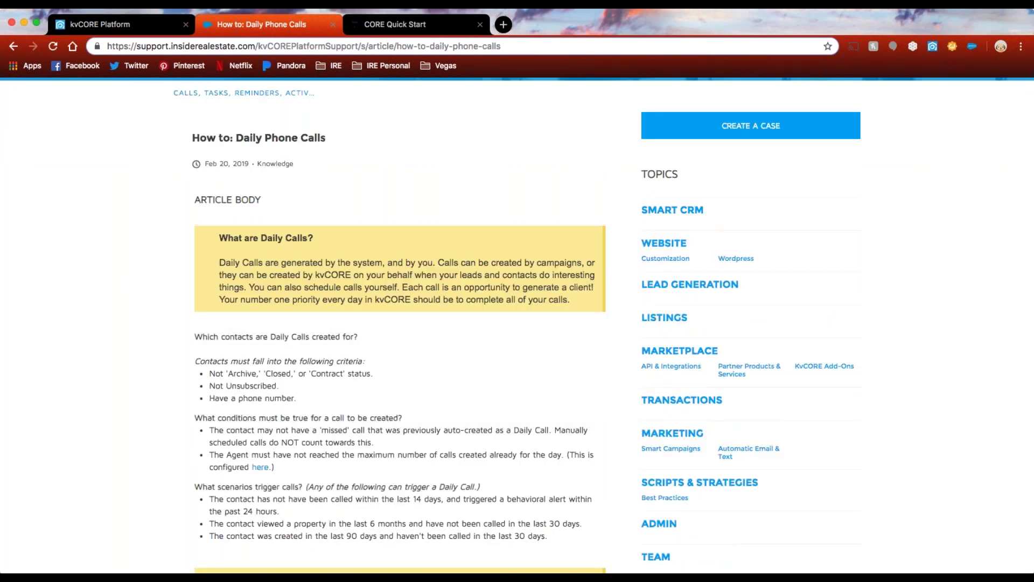
{"action": "scroll", "coordinate": [178, 360], "scroll_direction": "down", "scroll_amount": 1}
{"action": "left_click_drag", "start_coordinate": [202, 299], "coordinate": [377, 311]}
{"action": "left_click", "coordinate": [377, 311]}
{"action": "left_click_drag", "start_coordinate": [195, 323], "coordinate": [575, 508]}
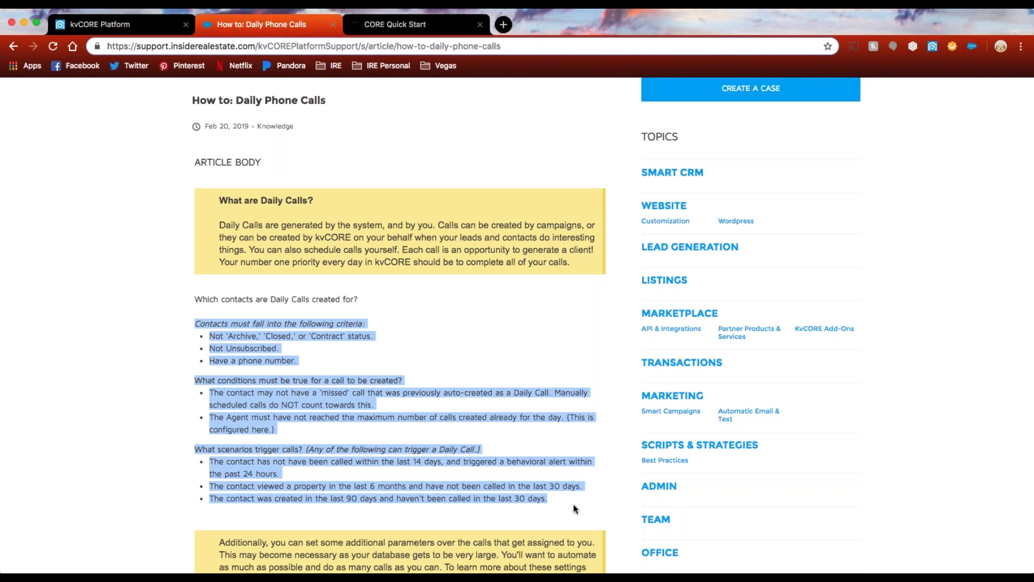
{"action": "left_click", "coordinate": [572, 502]}
Return to the Agent Settings, point out Auto Create Calls Each Day, and toggle weekend call creation on and back off.
{"action": "key", "text": "ctrl+shift+Tab"}
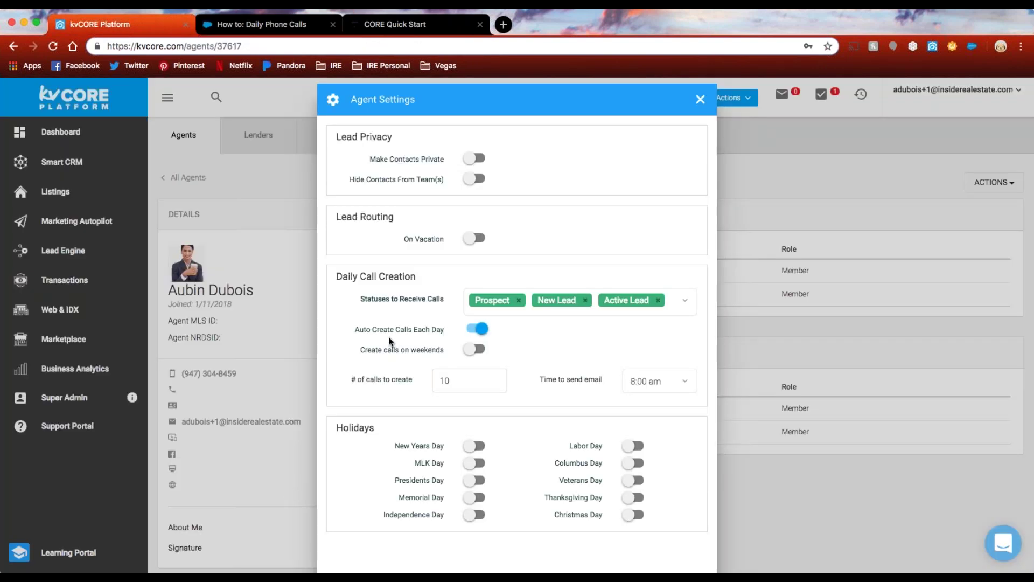
{"action": "scroll", "coordinate": [393, 345], "scroll_direction": "down", "scroll_amount": 1}
{"action": "left_click_drag", "start_coordinate": [354, 290], "coordinate": [450, 294]}
{"action": "left_click", "coordinate": [454, 293]}
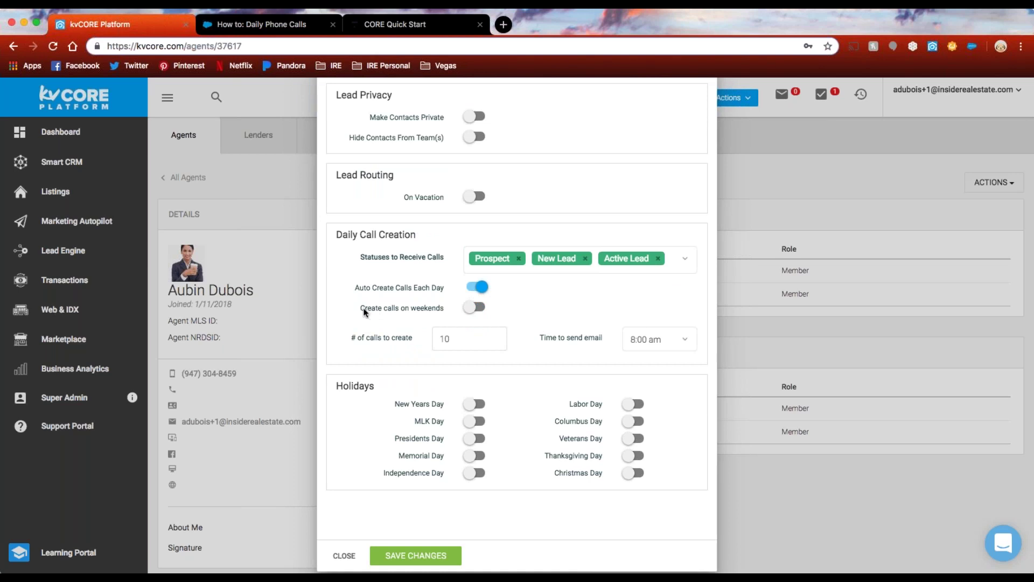
{"action": "left_click", "coordinate": [474, 308]}
{"action": "left_click", "coordinate": [484, 309]}
Set the number of daily calls to create to 5.
{"action": "left_click_drag", "start_coordinate": [467, 338], "coordinate": [408, 344]}
{"action": "key", "text": "BackSpace"}
{"action": "type", "text": "5"}
Point out the Time to send email setting and look through its available times without choosing another.
{"action": "left_click_drag", "start_coordinate": [541, 339], "coordinate": [605, 341]}
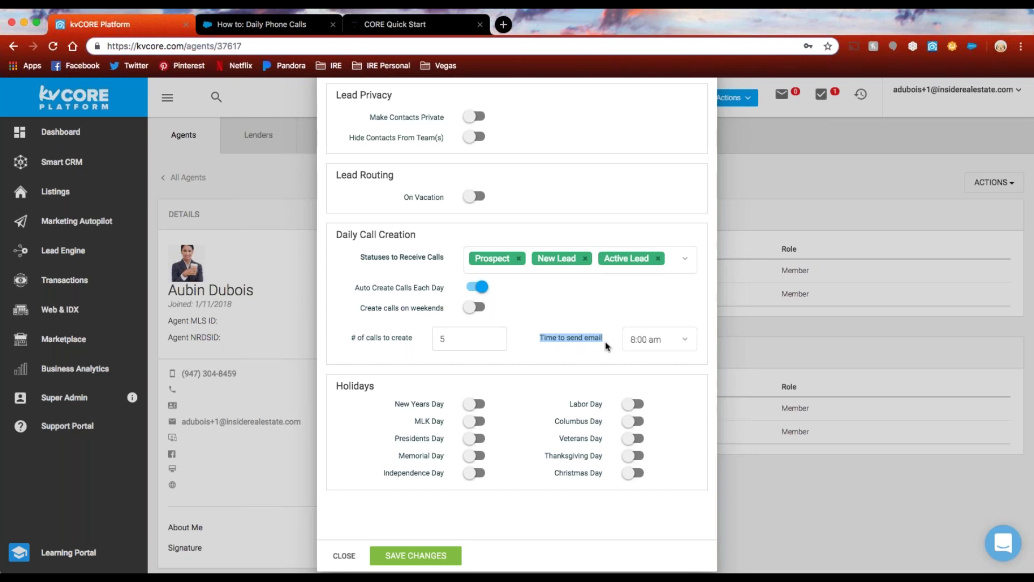
{"action": "left_click", "coordinate": [628, 345]}
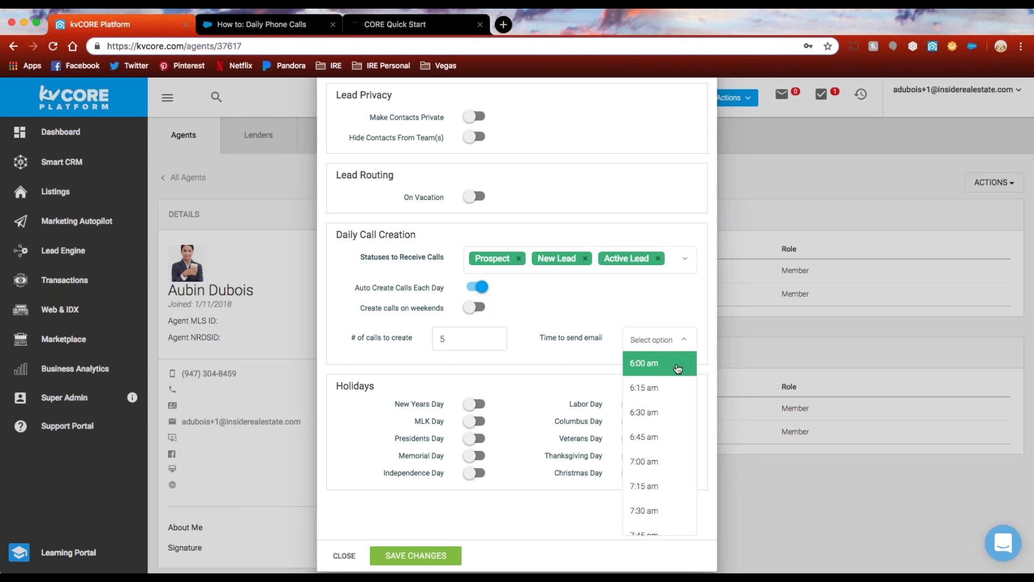
{"action": "scroll", "coordinate": [678, 369], "scroll_direction": "down", "scroll_amount": 8}
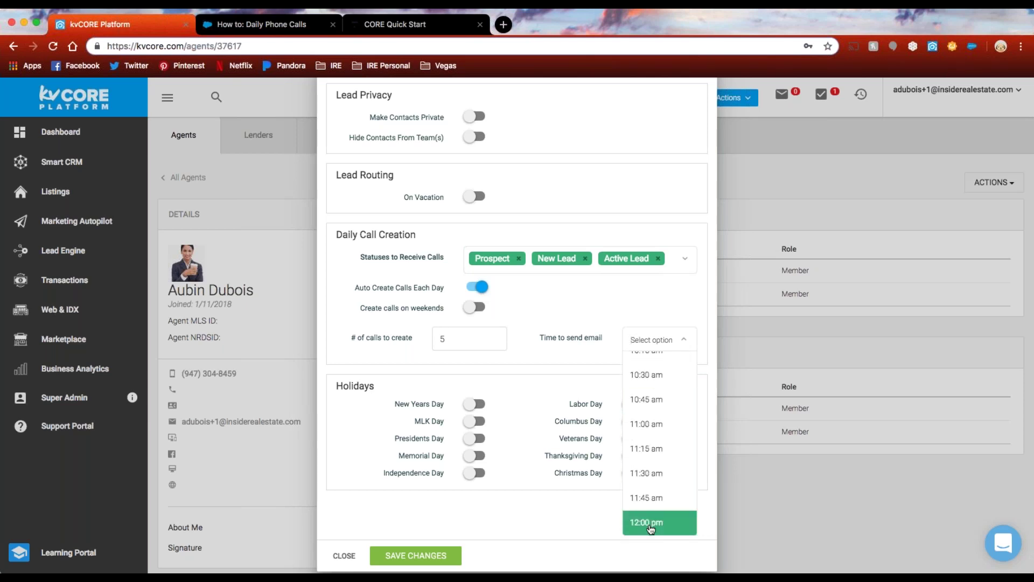
{"action": "scroll", "coordinate": [649, 415], "scroll_direction": "up", "scroll_amount": 3}
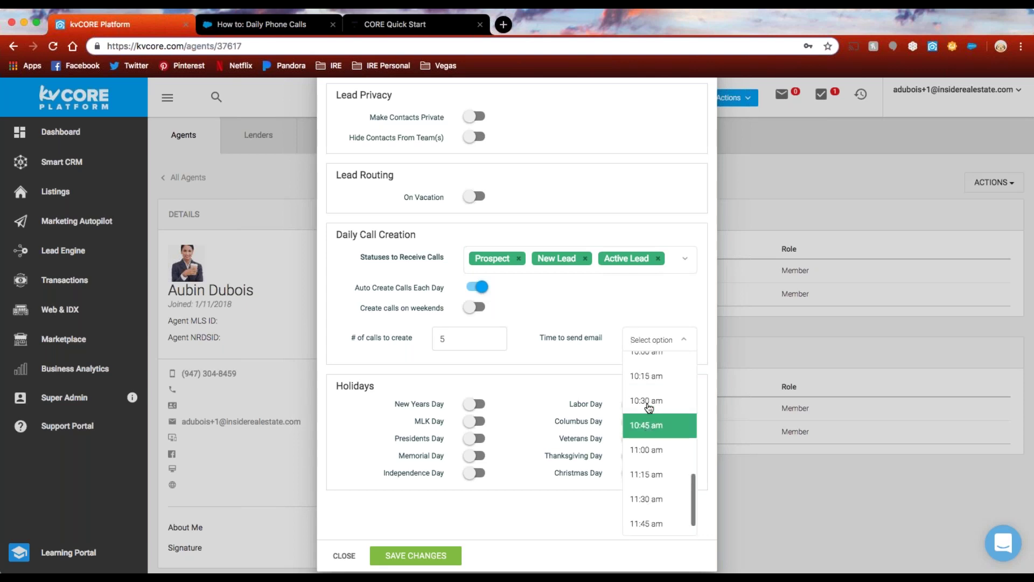
{"action": "left_click", "coordinate": [532, 365]}
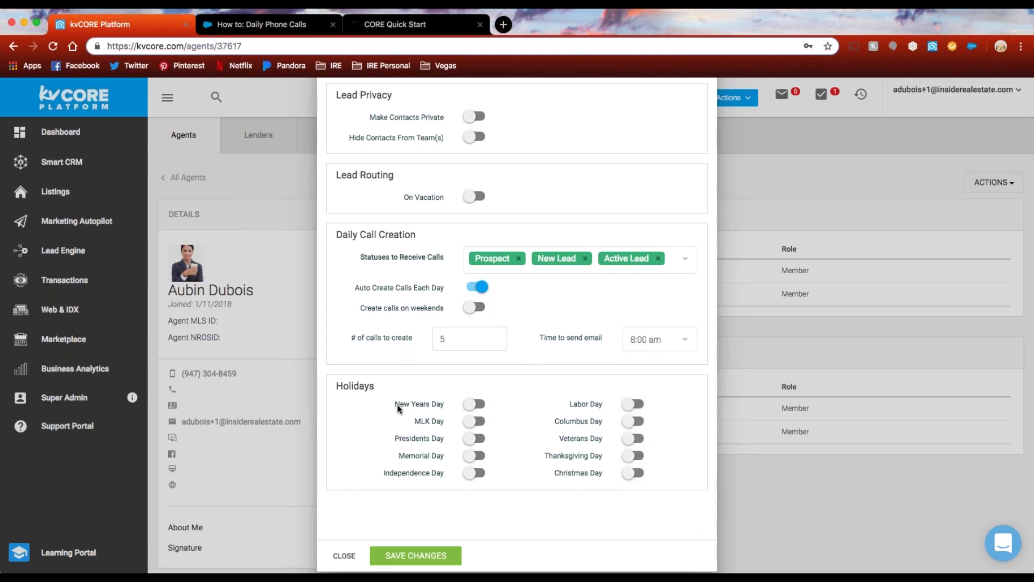
In the Holidays section, enable MLK Day, Presidents Day, Columbus Day, Veterans Day and Labor Day.
{"action": "left_click_drag", "start_coordinate": [381, 386], "coordinate": [335, 385]}
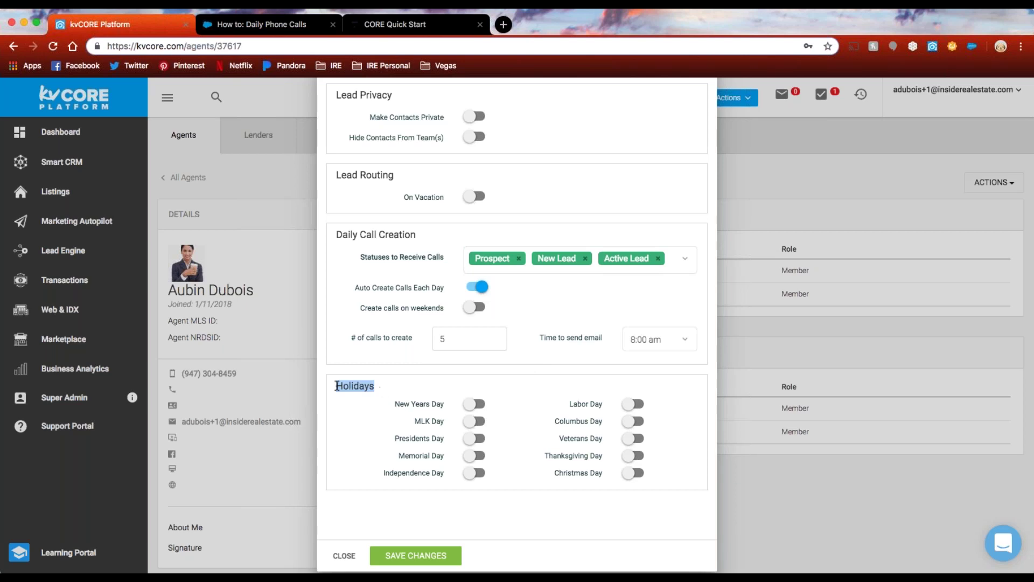
{"action": "left_click", "coordinate": [360, 443]}
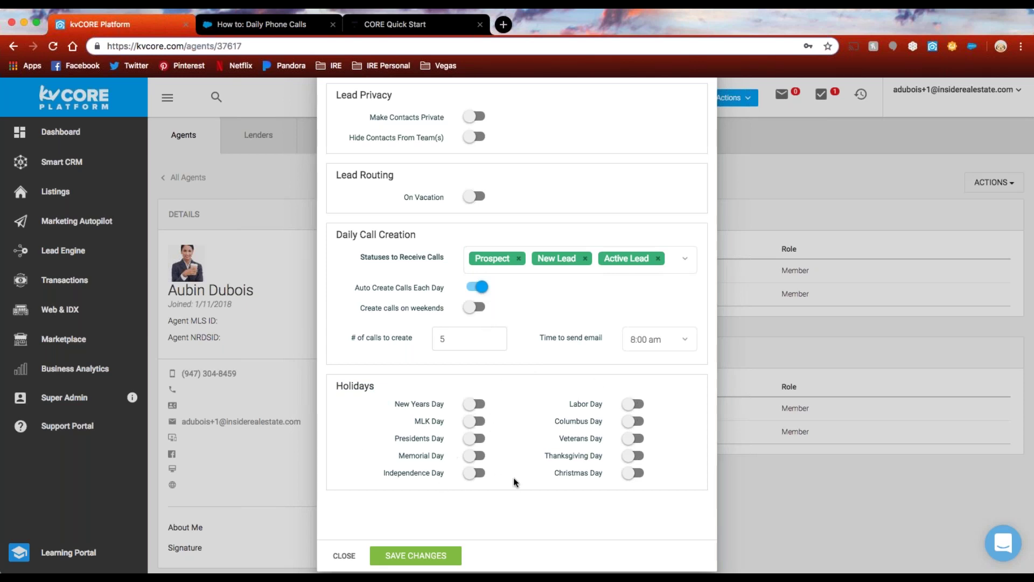
{"action": "left_click", "coordinate": [475, 421]}
{"action": "left_click", "coordinate": [476, 438]}
{"action": "left_click", "coordinate": [630, 422]}
{"action": "left_click", "coordinate": [632, 438]}
{"action": "left_click", "coordinate": [631, 404]}
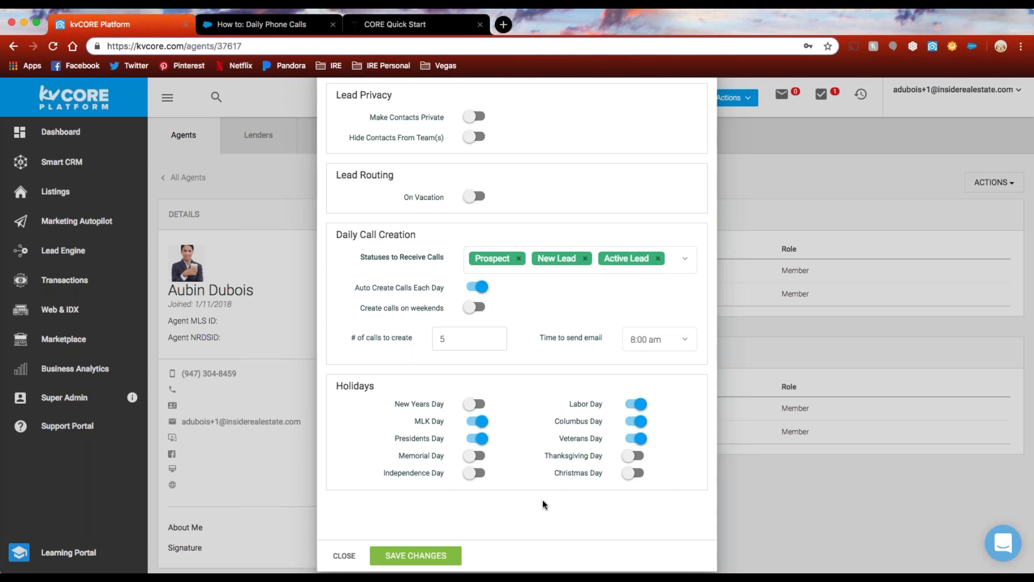
Close the Agent Settings without saving and point out the Offices section of the agent profile.
{"action": "scroll", "coordinate": [636, 291], "scroll_direction": "up", "scroll_amount": 2}
{"action": "left_click", "coordinate": [701, 100]}
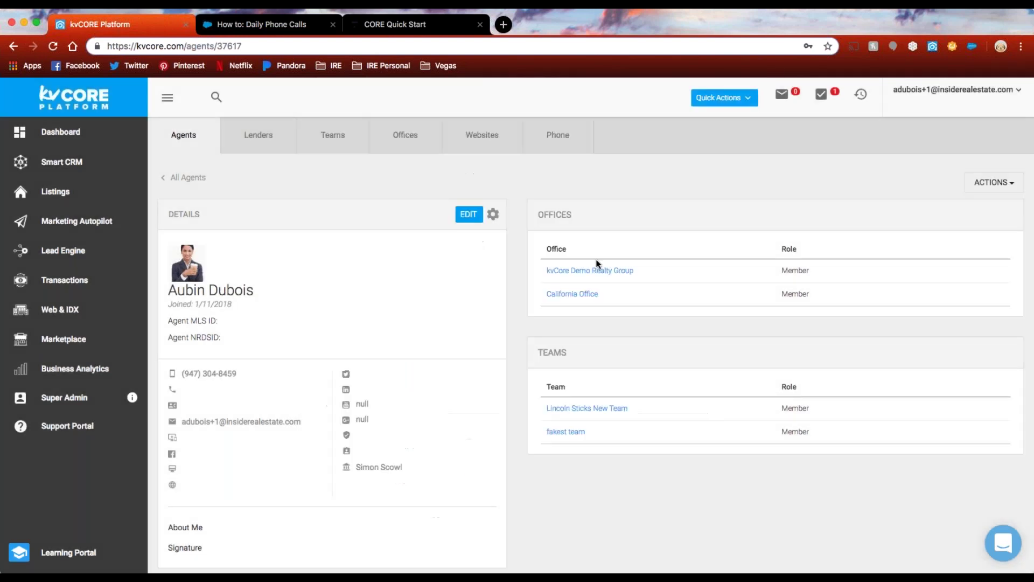
{"action": "left_click_drag", "start_coordinate": [539, 214], "coordinate": [578, 230]}
{"action": "left_click", "coordinate": [589, 207]}
View the agent's Change Password form, close it without entering anything, and point out the My Profile entry for the account.
{"action": "left_click", "coordinate": [992, 186]}
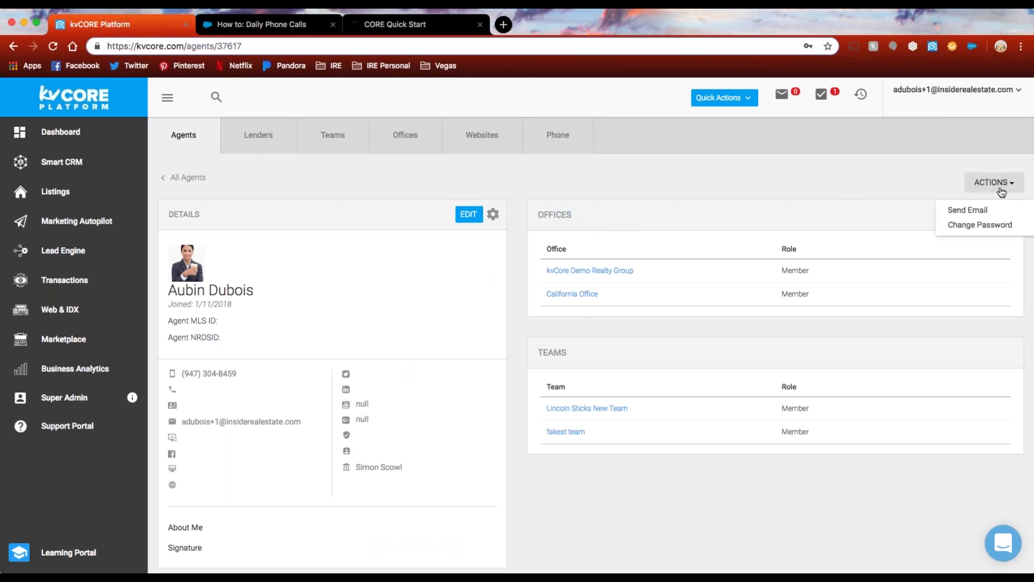
{"action": "left_click", "coordinate": [1000, 226]}
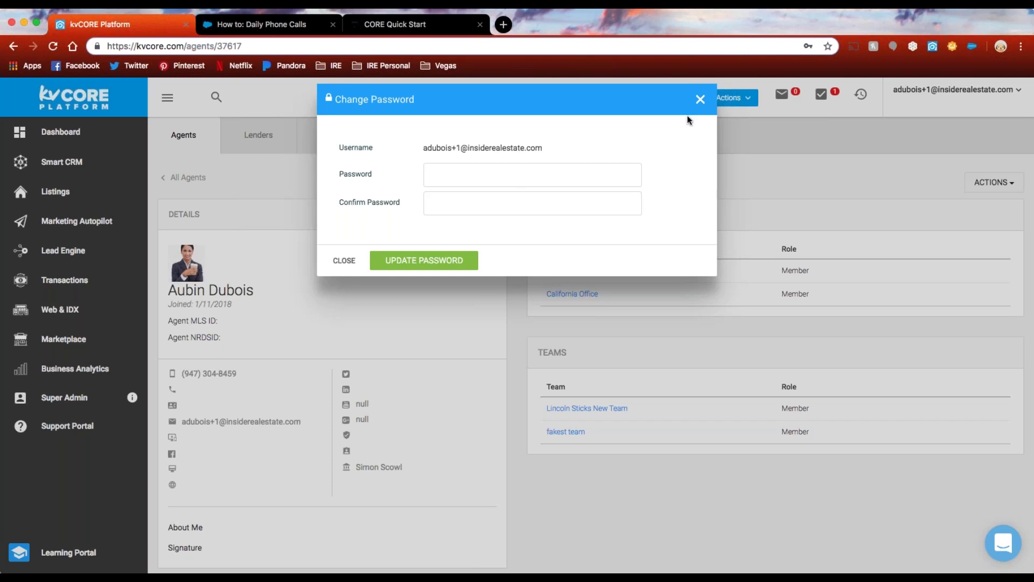
{"action": "left_click", "coordinate": [701, 100]}
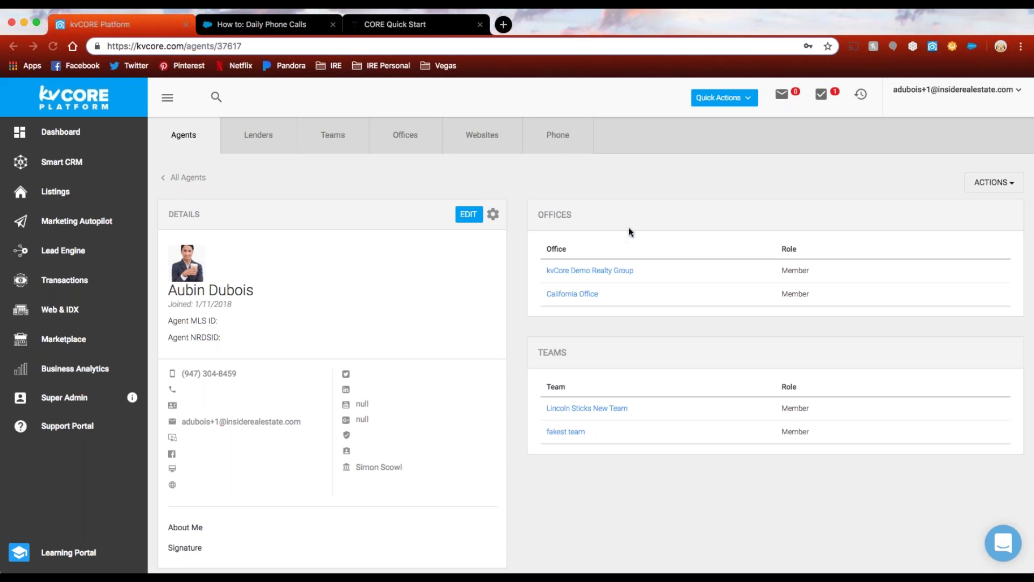
{"action": "left_click", "coordinate": [970, 89]}
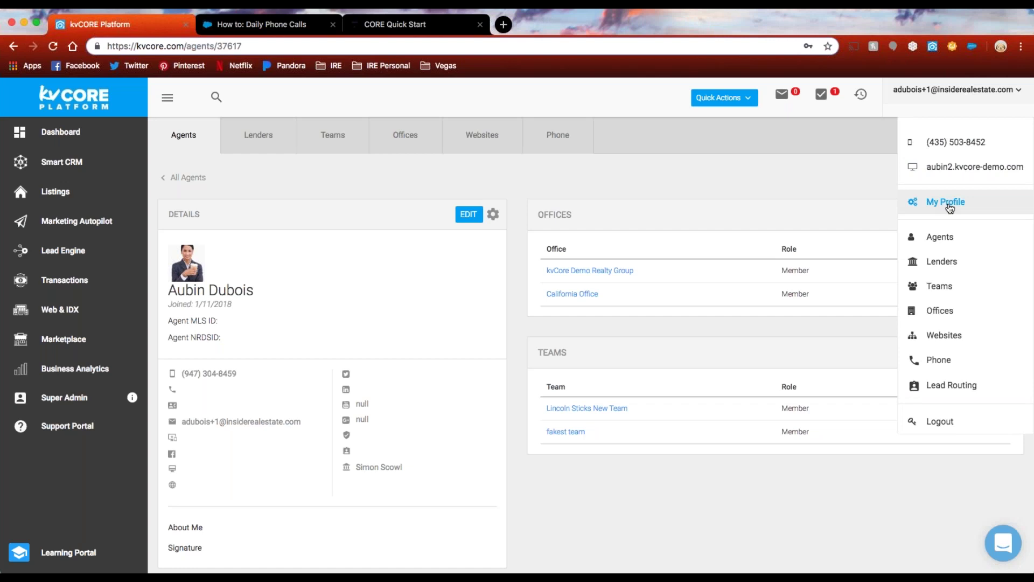
{"action": "left_click", "coordinate": [564, 326]}
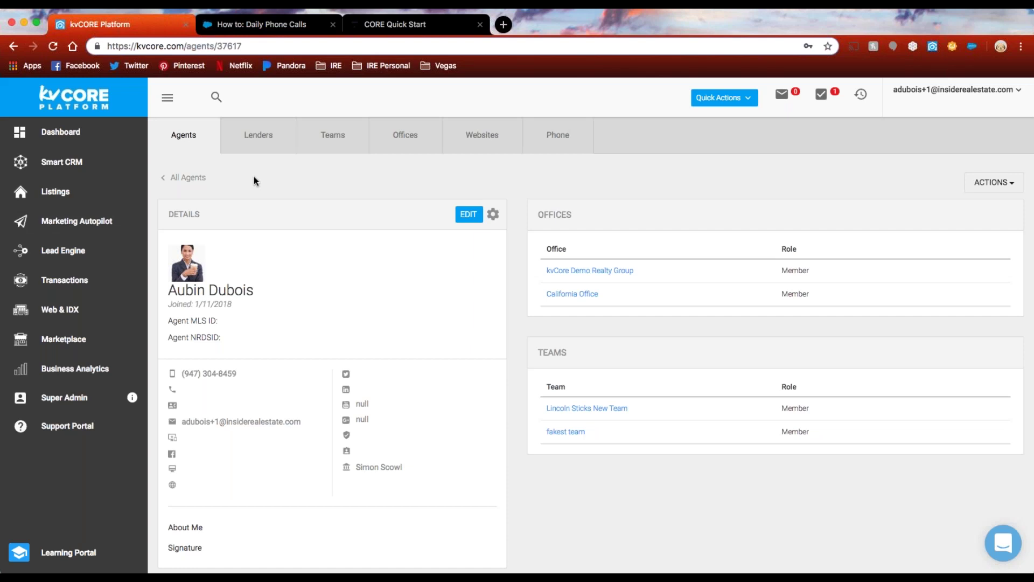
Go to the Lead Engine, point out Bulk Import, and open the Bulk Import tool.
{"action": "left_click", "coordinate": [69, 253]}
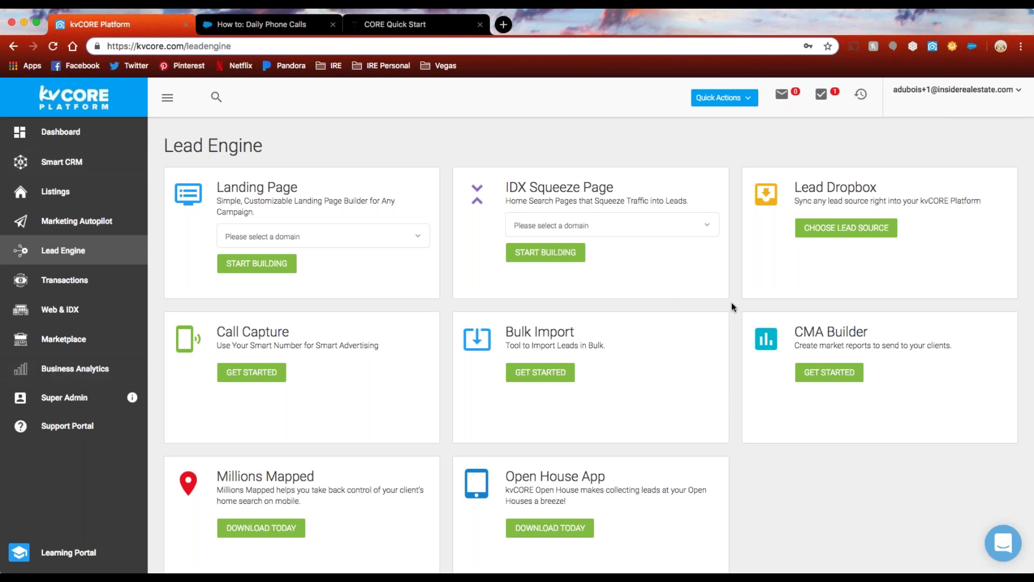
{"action": "left_click_drag", "start_coordinate": [576, 333], "coordinate": [504, 333]}
{"action": "left_click", "coordinate": [620, 375]}
{"action": "left_click", "coordinate": [540, 377]}
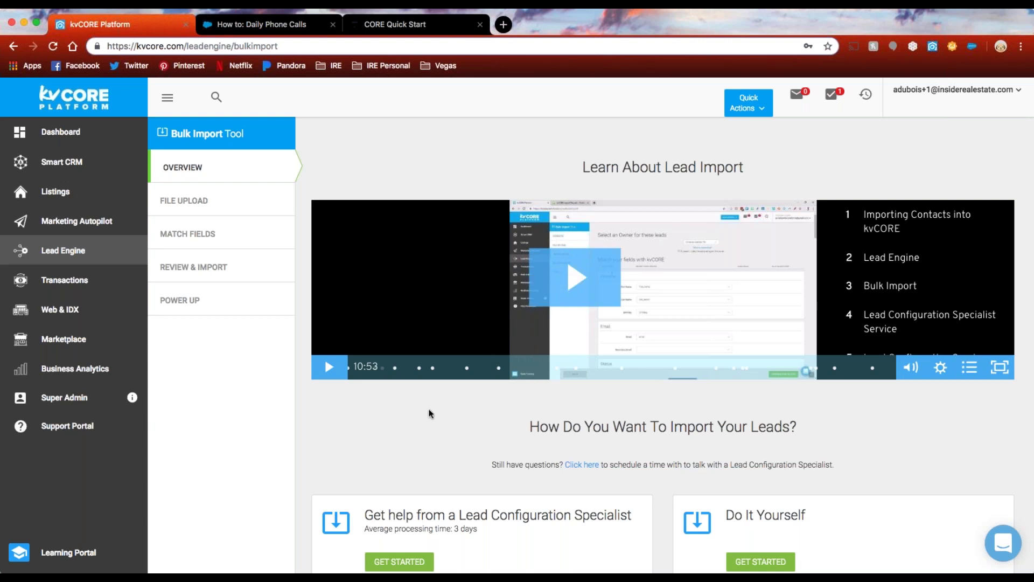
On the Bulk Import overview, point out the link for scheduling a talk with a Lead Configuration Specialist.
{"action": "scroll", "coordinate": [429, 413], "scroll_direction": "down", "scroll_amount": 1}
{"action": "scroll", "coordinate": [429, 412], "scroll_direction": "down", "scroll_amount": 2}
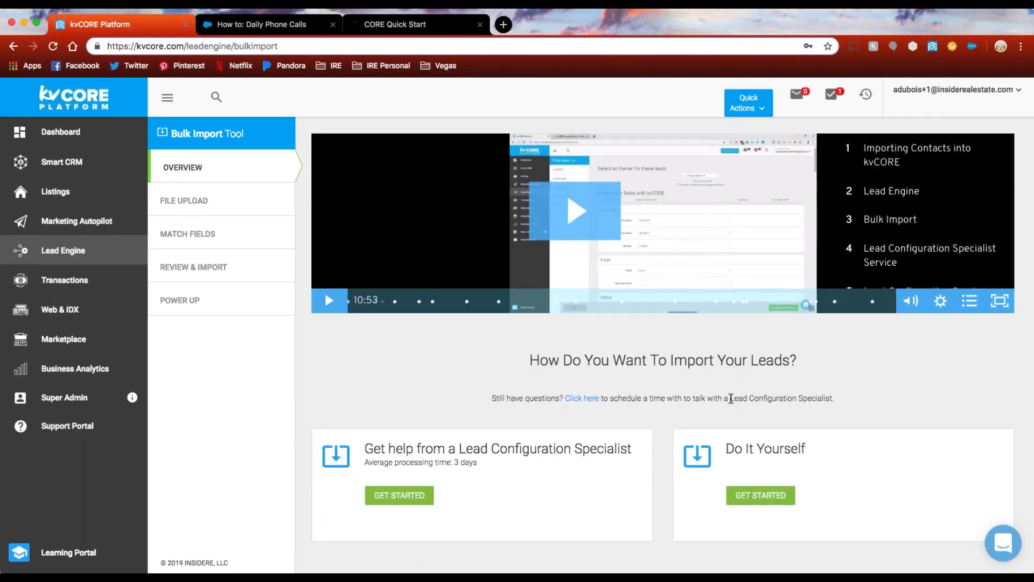
{"action": "left_click_drag", "start_coordinate": [730, 399], "coordinate": [838, 401]}
{"action": "left_click_drag", "start_coordinate": [632, 399], "coordinate": [562, 399]}
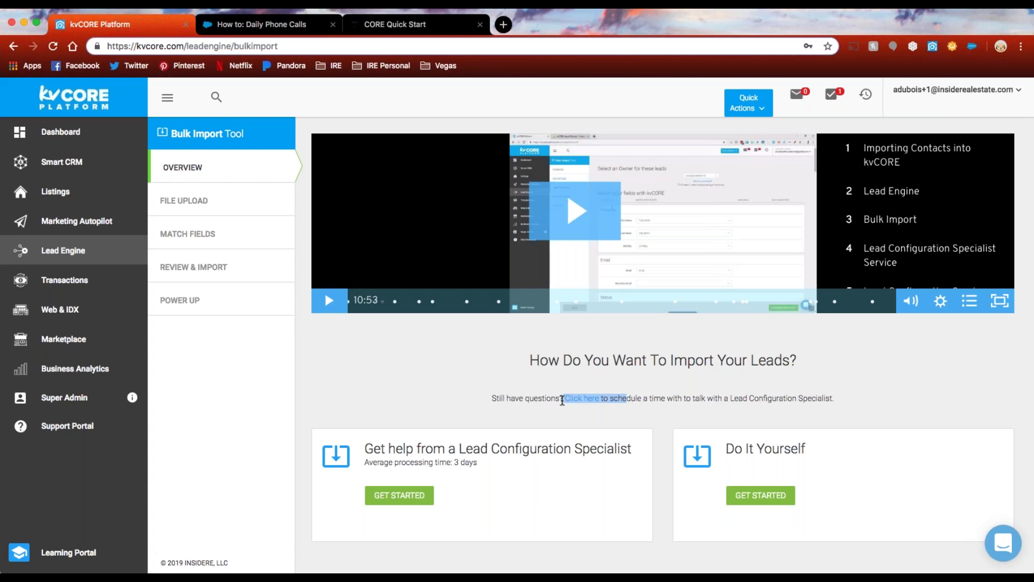
{"action": "left_click", "coordinate": [650, 418]}
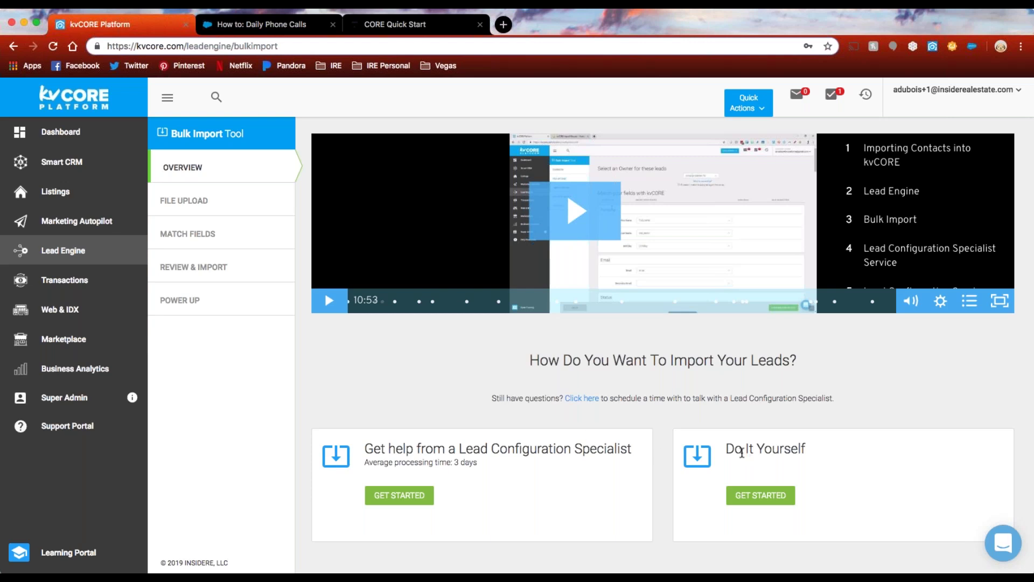
Point out the Do It Yourself and Lead Configuration Specialist import options, including the specialist's average processing time.
{"action": "left_click_drag", "start_coordinate": [726, 448], "coordinate": [820, 454]}
{"action": "left_click", "coordinate": [830, 454]}
{"action": "left_click_drag", "start_coordinate": [459, 449], "coordinate": [638, 450]}
{"action": "left_click", "coordinate": [639, 454]}
{"action": "mouse_move", "coordinate": [476, 463]}
{"action": "left_mouse_down"}
{"action": "mouse_move", "coordinate": [447, 462]}
{"action": "mouse_move", "coordinate": [455, 462]}
{"action": "left_mouse_up"}
{"action": "left_click", "coordinate": [492, 468]}
{"action": "left_click", "coordinate": [519, 473]}
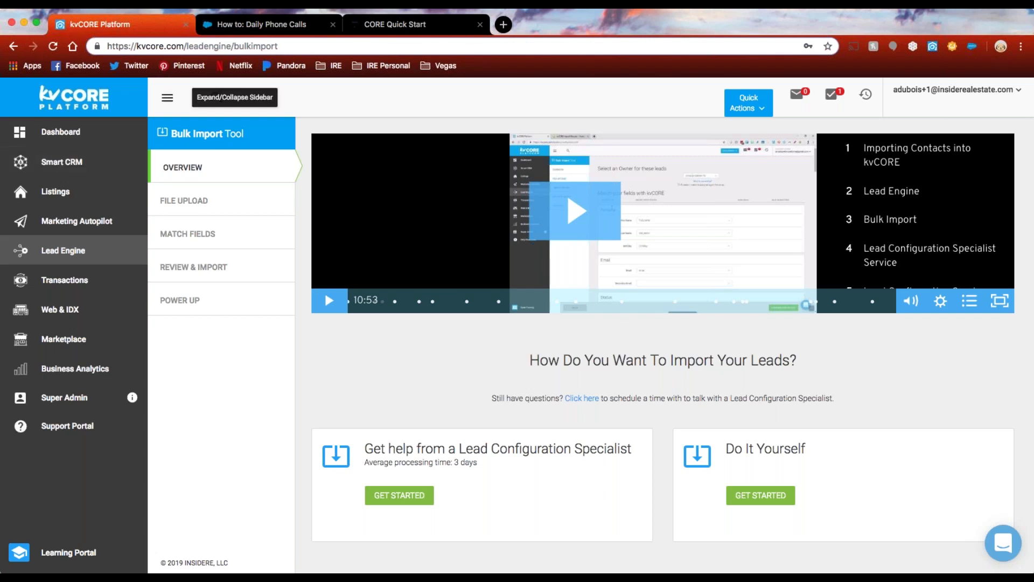
Switch to the support site, search for "how to import", and open the article "How to import your contacts to kvCORE".
{"action": "left_click", "coordinate": [271, 26]}
{"action": "scroll", "coordinate": [327, 156], "scroll_direction": "up", "scroll_amount": 3}
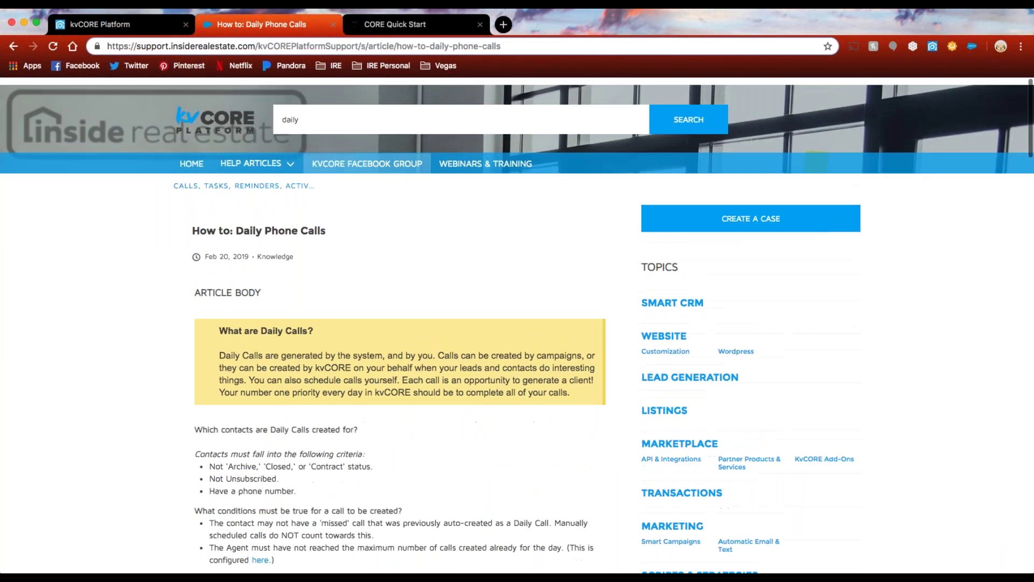
{"action": "left_click_drag", "start_coordinate": [330, 113], "coordinate": [255, 112]}
{"action": "type", "text": "how to imoprt"}
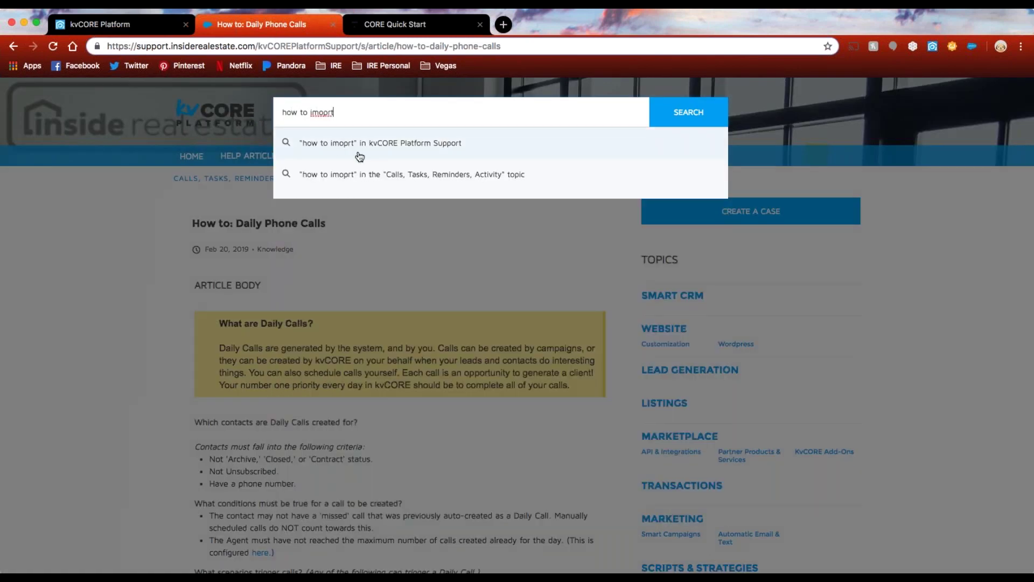
{"action": "key", "text": "BackSpace"}
{"action": "key", "text": "BackSpace"}
{"action": "key", "text": "BackSpace"}
{"action": "key", "text": "BackSpace"}
{"action": "type", "text": "port"}
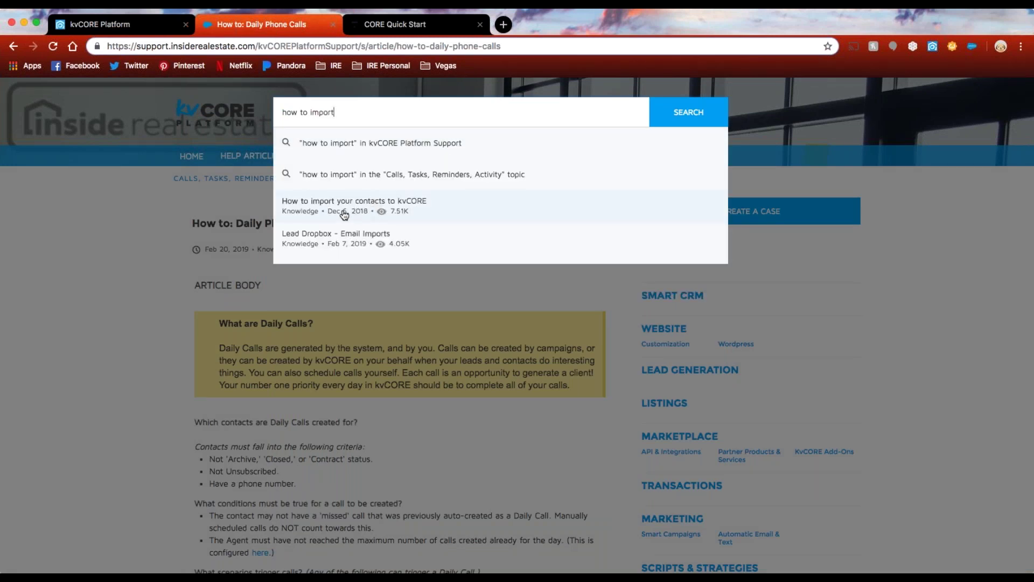
{"action": "left_click", "coordinate": [337, 212]}
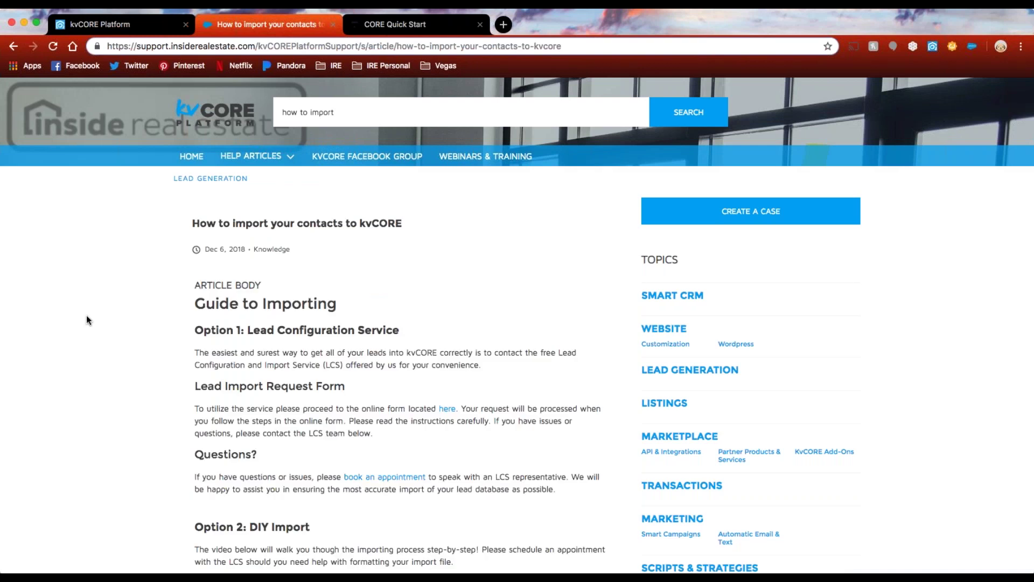
Under DIY Import in the article, point out the line for downloading the .csv import template.
{"action": "scroll", "coordinate": [86, 315], "scroll_direction": "down", "scroll_amount": 5}
{"action": "left_click_drag", "start_coordinate": [219, 355], "coordinate": [506, 358]}
{"action": "left_click", "coordinate": [518, 361]}
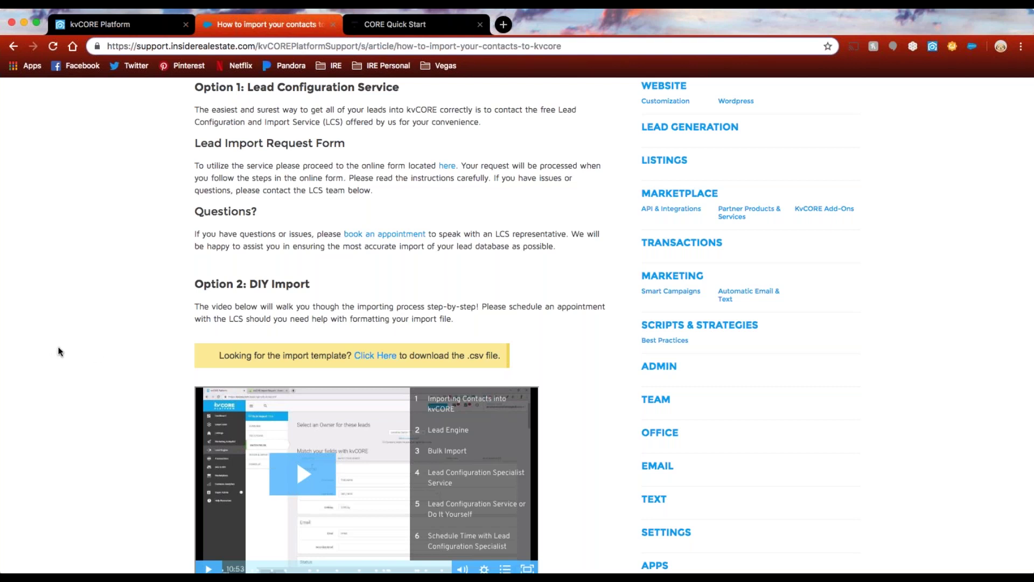
Read through the List of Supported Import Fields, highlight the Registered field, and return to the start of the article.
{"action": "scroll", "coordinate": [59, 348], "scroll_direction": "down", "scroll_amount": 6}
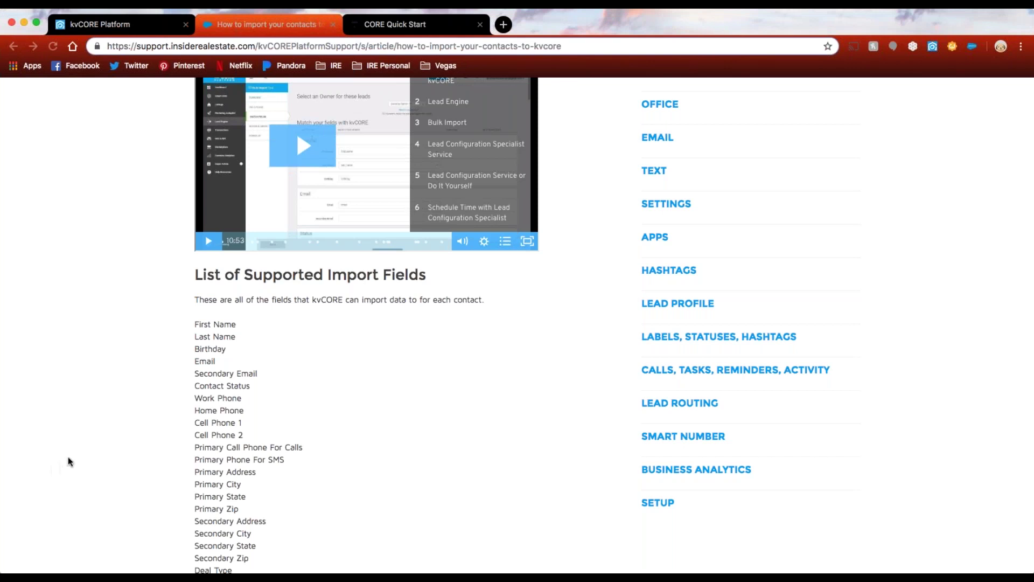
{"action": "scroll", "coordinate": [68, 457], "scroll_direction": "down", "scroll_amount": 2}
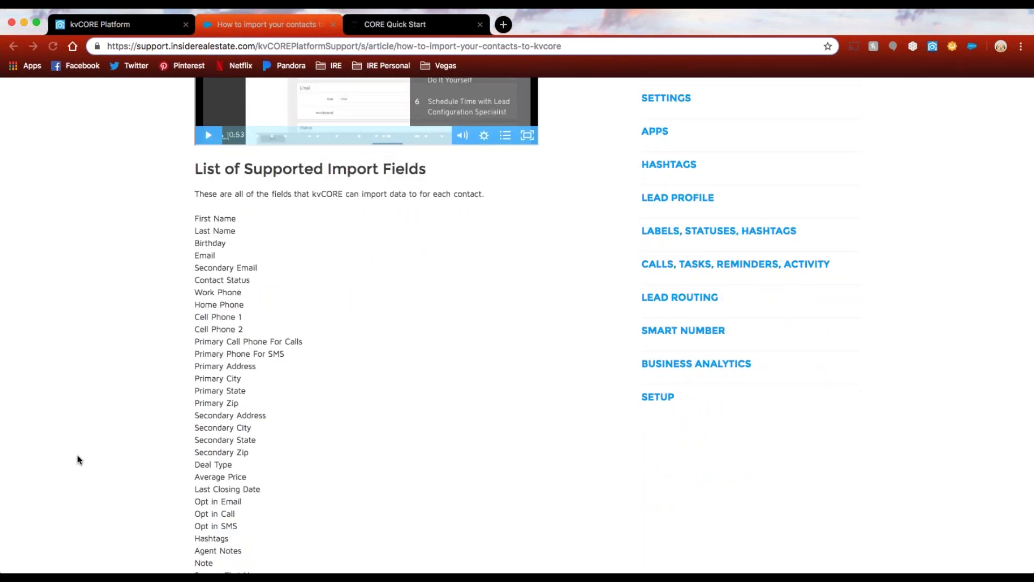
{"action": "scroll", "coordinate": [82, 459], "scroll_direction": "down", "scroll_amount": 3}
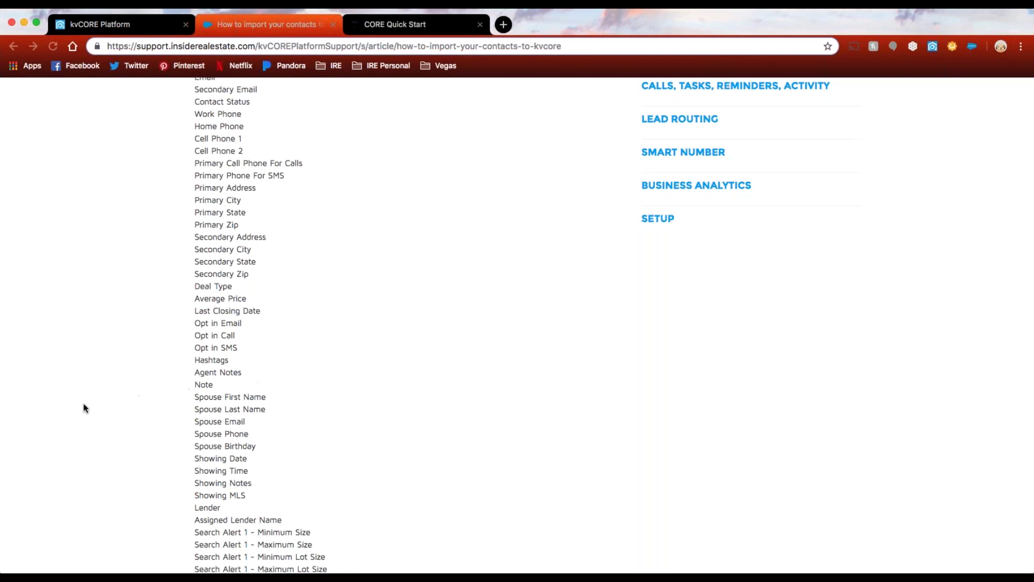
{"action": "scroll", "coordinate": [83, 408], "scroll_direction": "down", "scroll_amount": 3}
{"action": "scroll", "coordinate": [84, 407], "scroll_direction": "down", "scroll_amount": 5}
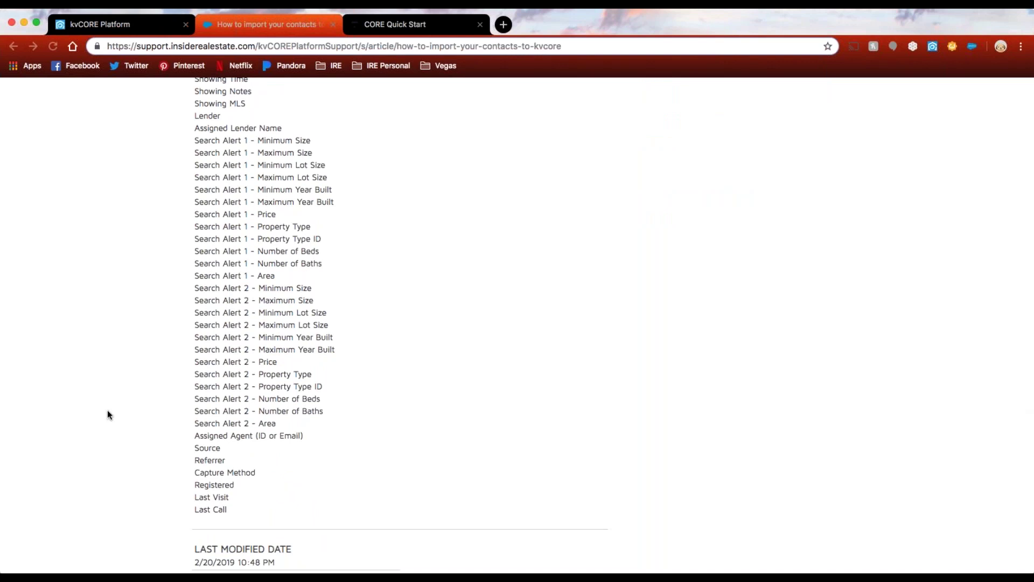
{"action": "mouse_move", "coordinate": [194, 472]}
{"action": "left_mouse_down"}
{"action": "mouse_move", "coordinate": [254, 476]}
{"action": "mouse_move", "coordinate": [194, 484]}
{"action": "left_mouse_up"}
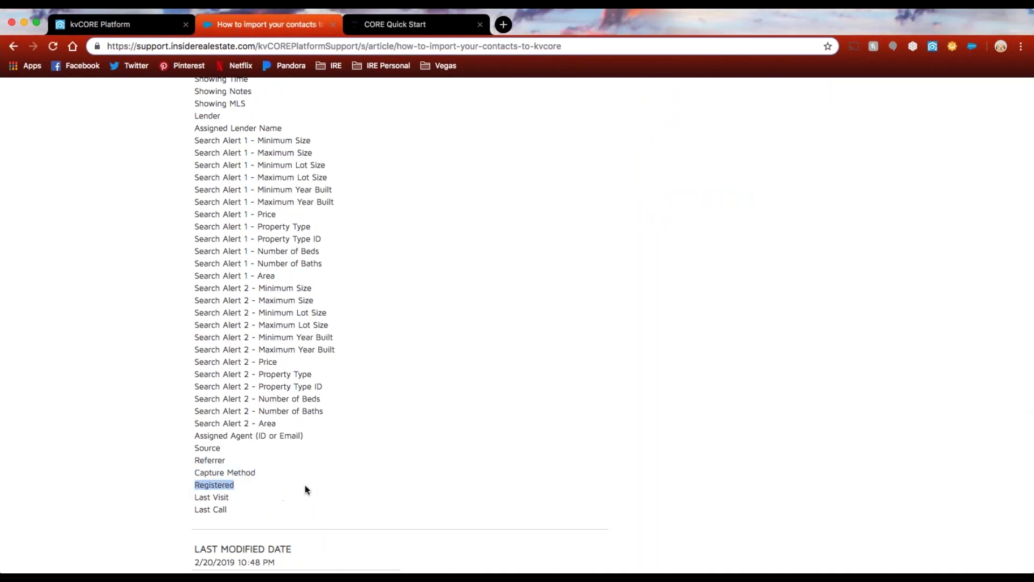
{"action": "scroll", "coordinate": [305, 485], "scroll_direction": "up", "scroll_amount": 3}
{"action": "scroll", "coordinate": [364, 471], "scroll_direction": "up", "scroll_amount": 7}
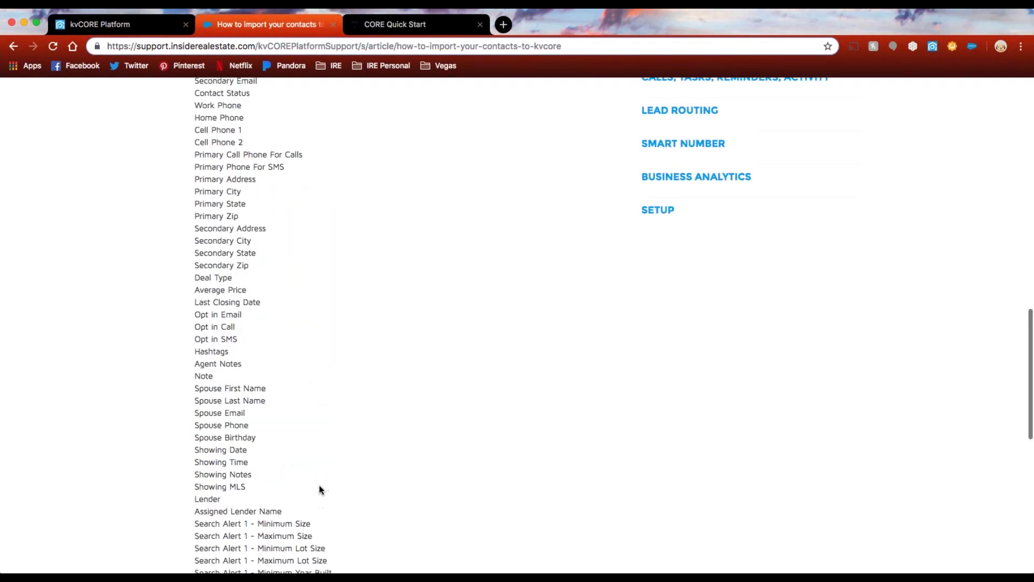
{"action": "scroll", "coordinate": [319, 483], "scroll_direction": "up", "scroll_amount": 3}
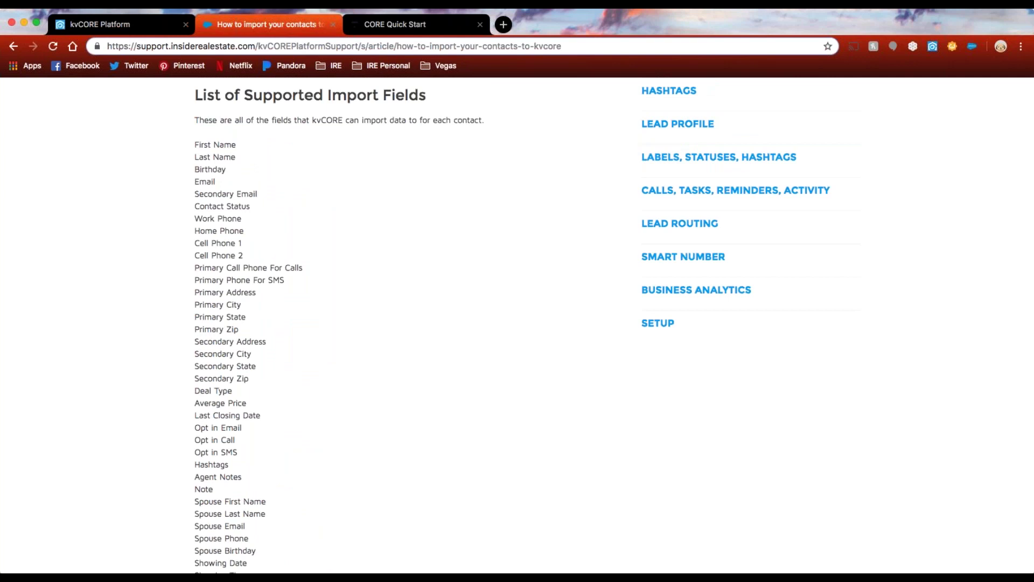
{"action": "scroll", "coordinate": [270, 316], "scroll_direction": "up", "scroll_amount": 15}
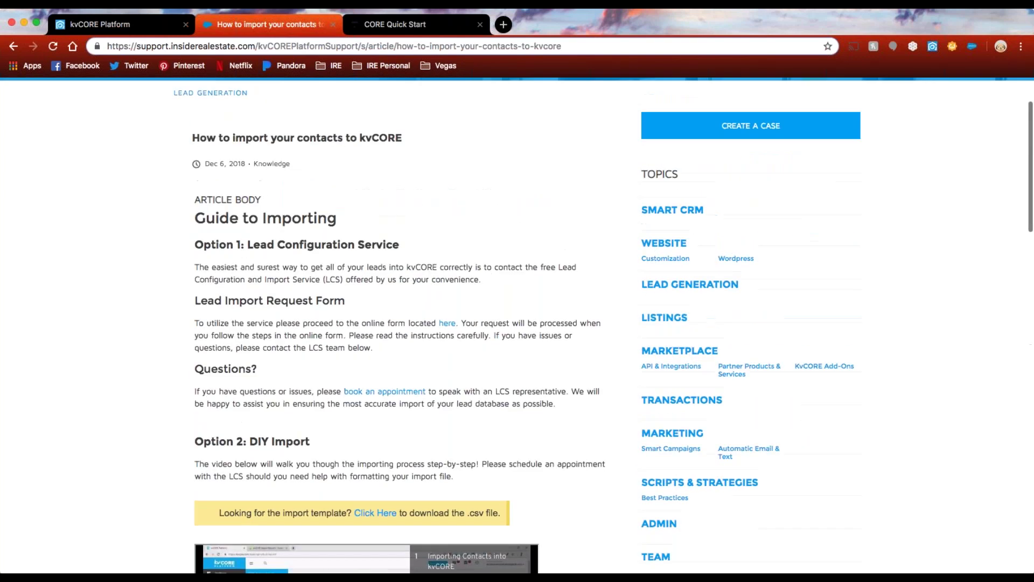
Return to kvCORE's Lead Engine, point out Lead Dropbox, and open its lead source page.
{"action": "left_click", "coordinate": [134, 28]}
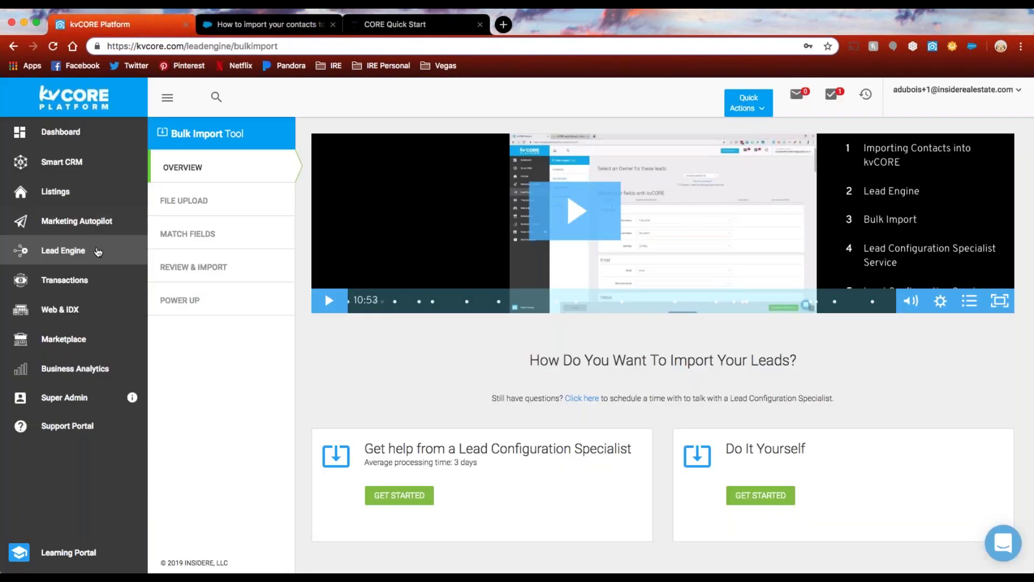
{"action": "left_click", "coordinate": [91, 254]}
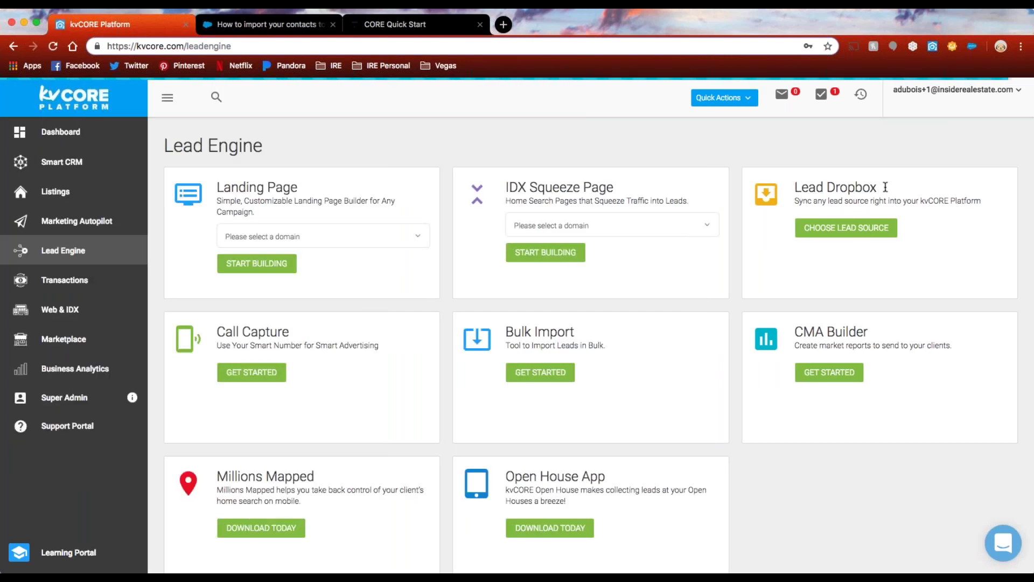
{"action": "triple_click", "coordinate": [797, 186]}
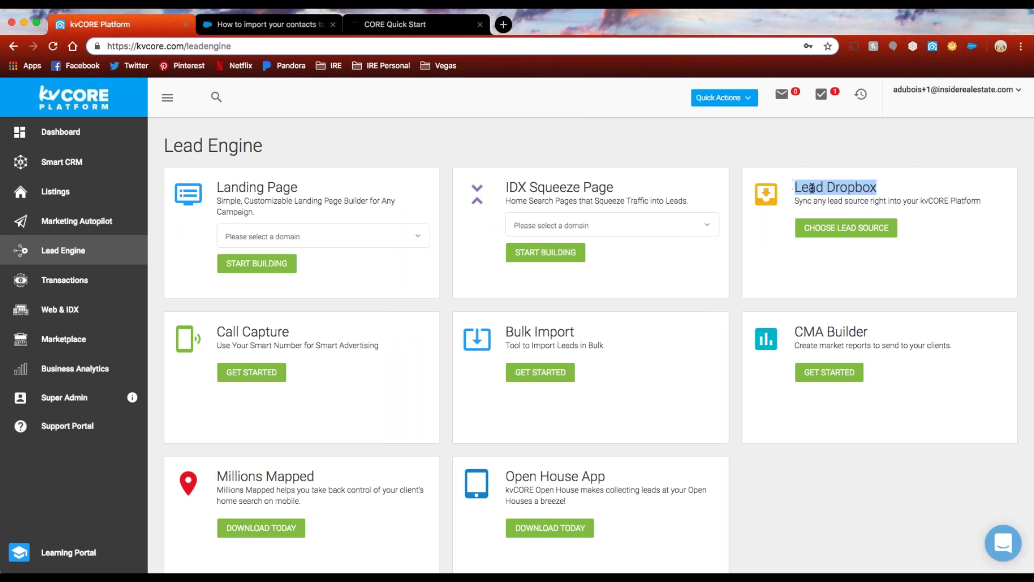
{"action": "left_click", "coordinate": [875, 232]}
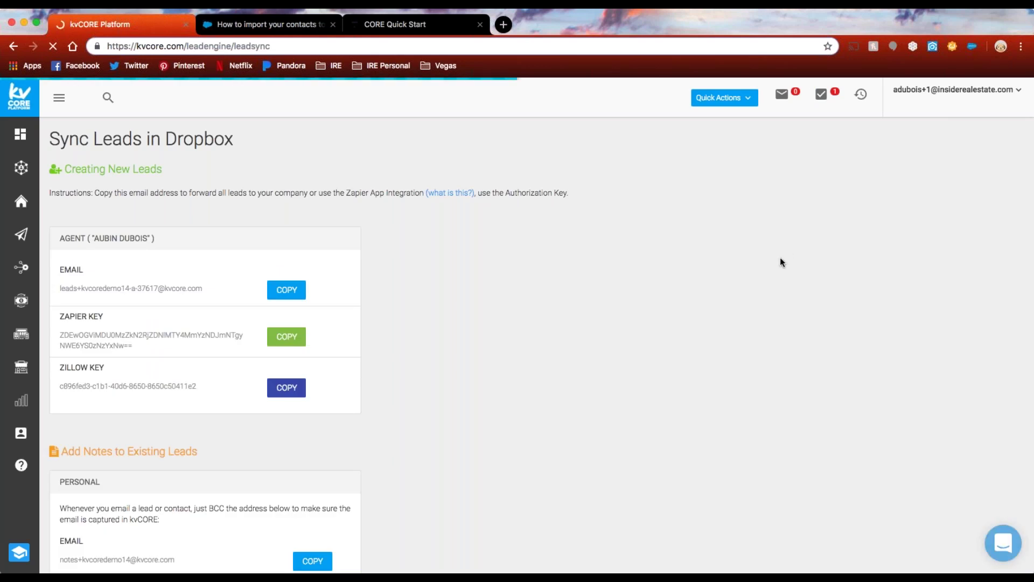
Under Creating New Leads, point out the agent's lead forwarding email address and copy it.
{"action": "mouse_move", "coordinate": [141, 379]}
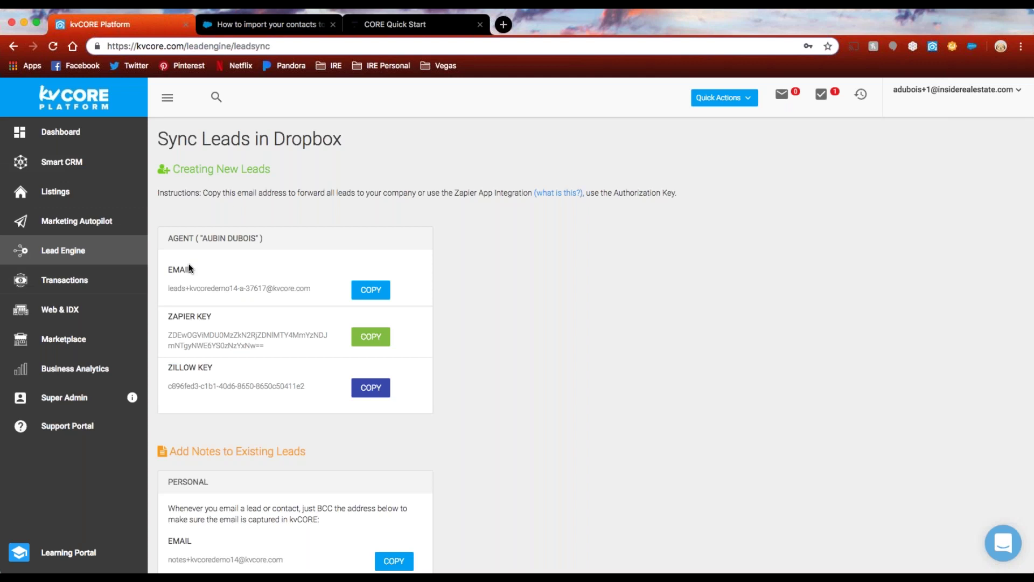
{"action": "left_click_drag", "start_coordinate": [200, 270], "coordinate": [167, 269]}
{"action": "left_click_drag", "start_coordinate": [168, 288], "coordinate": [314, 294]}
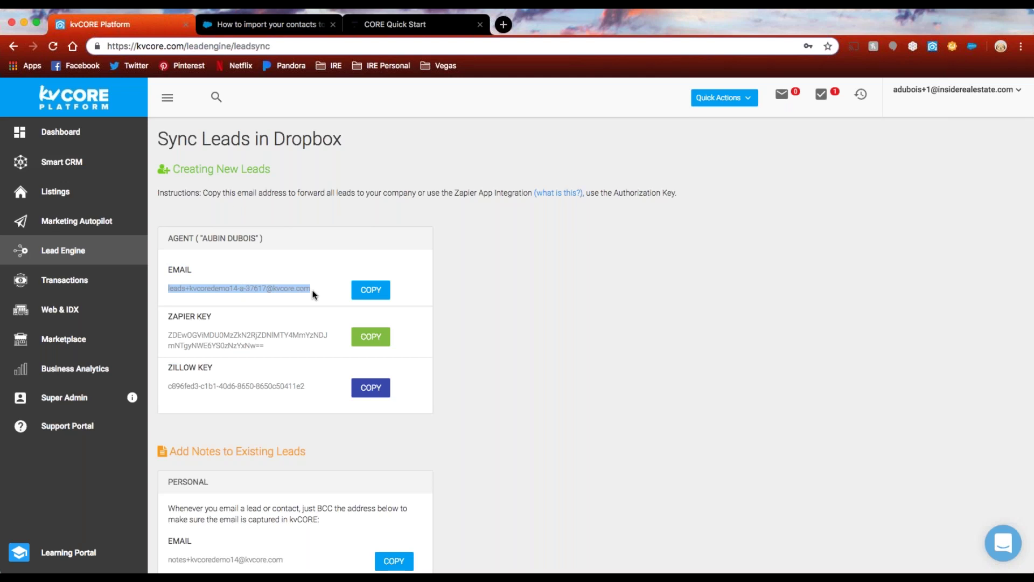
{"action": "left_click", "coordinate": [313, 291]}
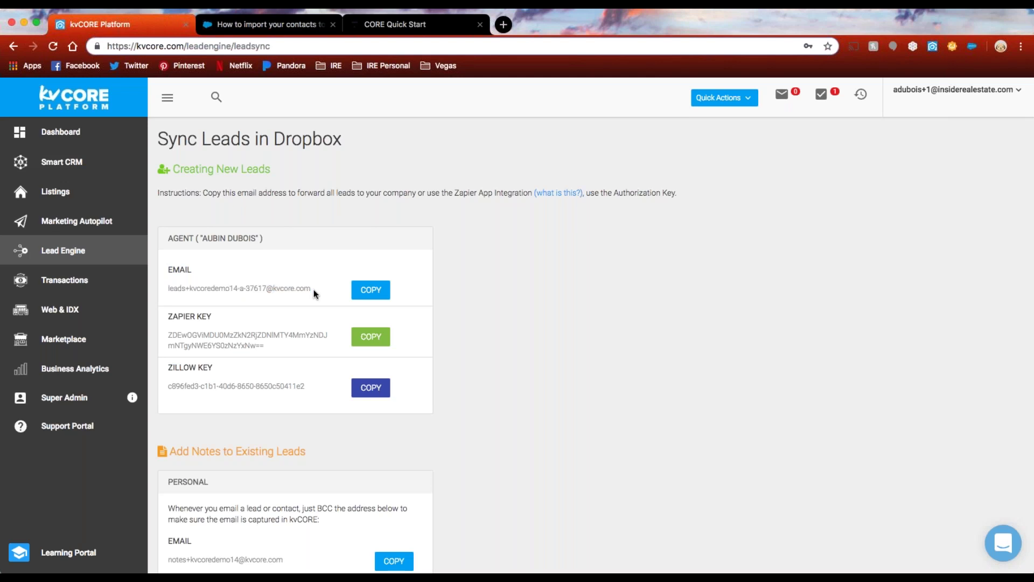
{"action": "left_click", "coordinate": [370, 289]}
{"action": "left_click_drag", "start_coordinate": [311, 287], "coordinate": [167, 288]}
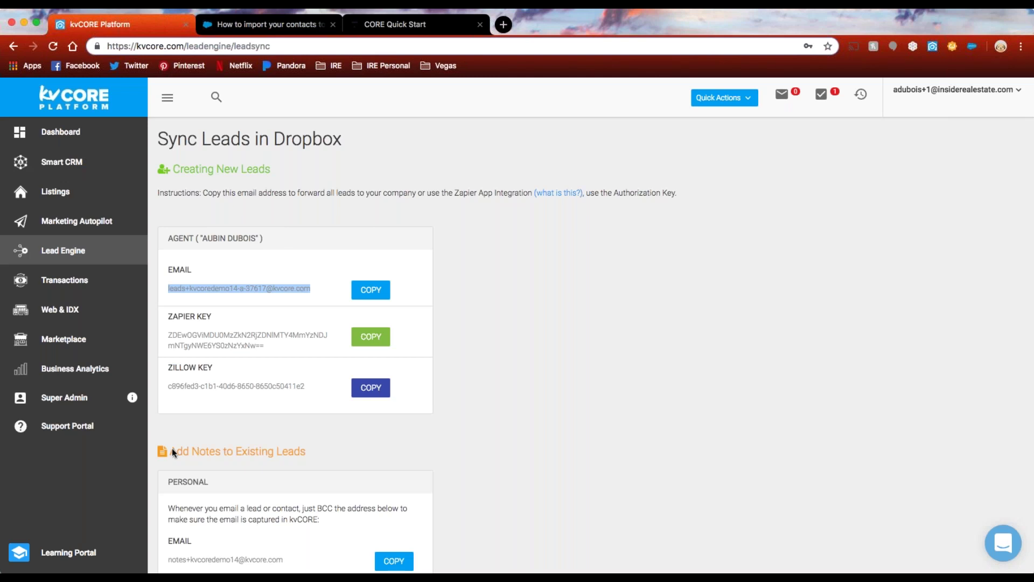
{"action": "left_click", "coordinate": [269, 394]}
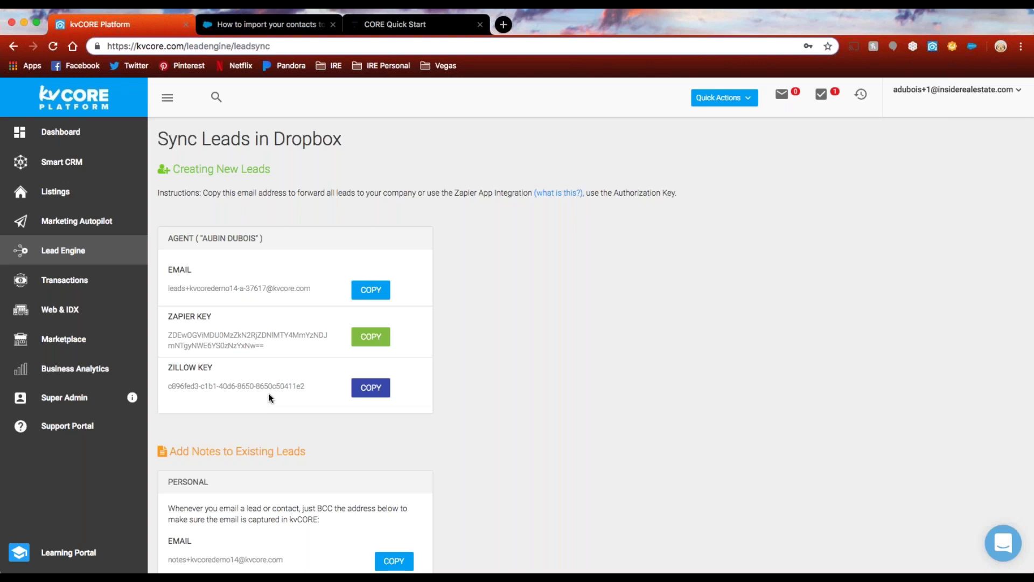
Under the agent's Creating New Leads credentials, point out the Zillow key and highlight the Zapier key.
{"action": "left_click_drag", "start_coordinate": [219, 368], "coordinate": [168, 370]}
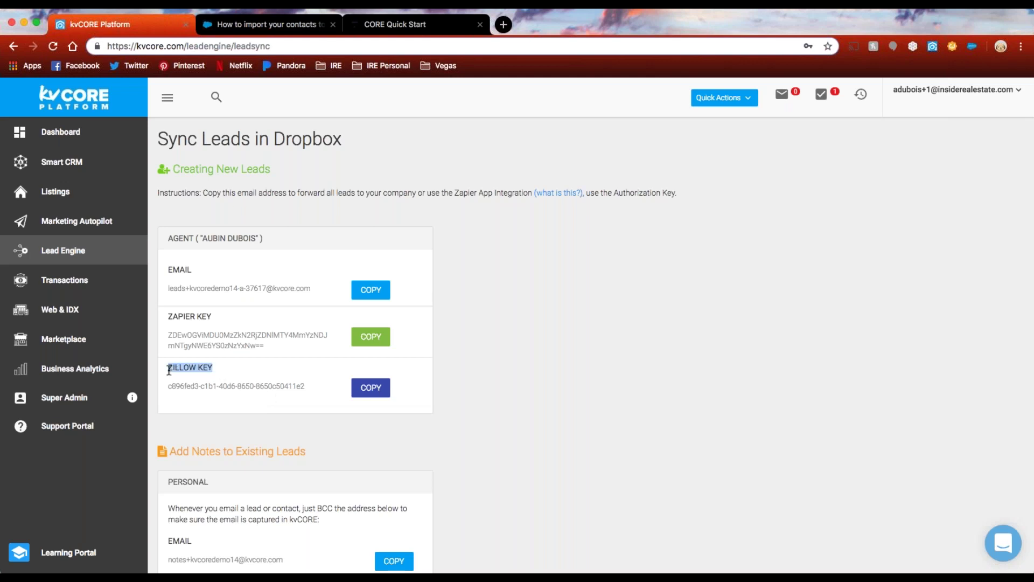
{"action": "left_click", "coordinate": [240, 372]}
{"action": "left_click_drag", "start_coordinate": [166, 315], "coordinate": [244, 325]}
{"action": "left_click", "coordinate": [286, 346]}
{"action": "left_click_drag", "start_coordinate": [267, 345], "coordinate": [212, 318]}
{"action": "left_click", "coordinate": [218, 321]}
{"action": "left_click_drag", "start_coordinate": [265, 347], "coordinate": [169, 332]}
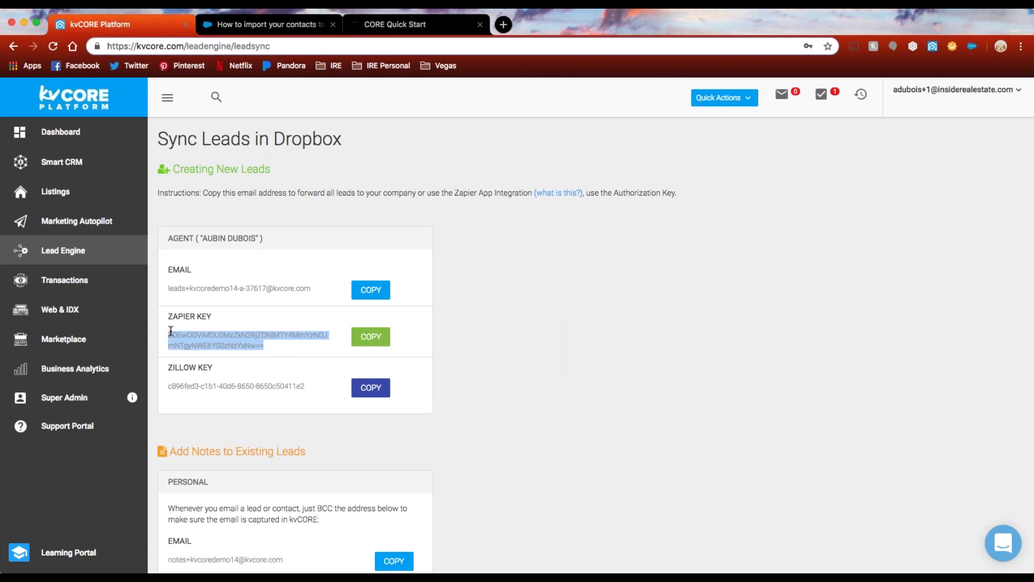
{"action": "left_click", "coordinate": [291, 354]}
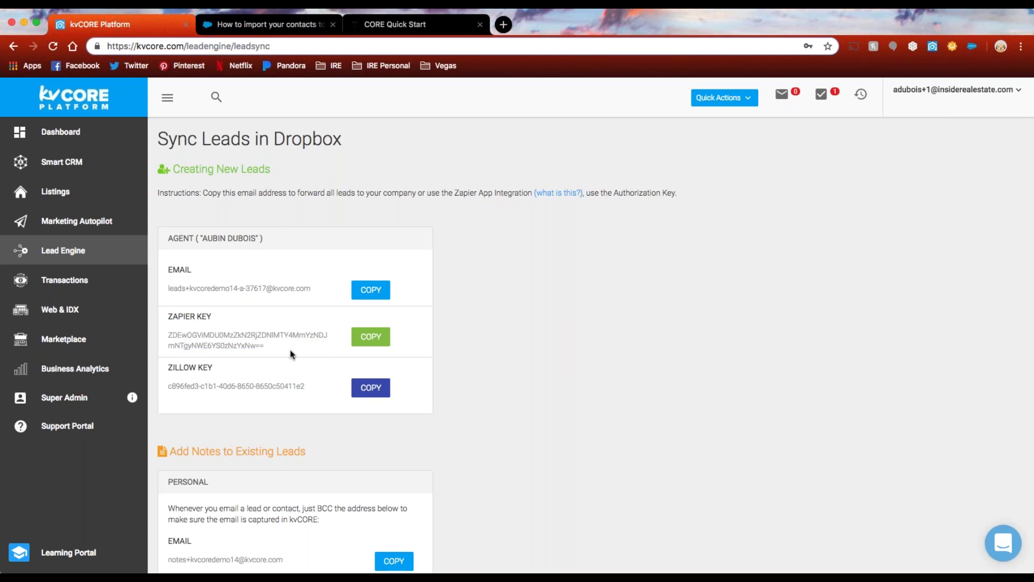
Go over the three lead syncing options again by highlighting the Email, Zapier Key and Zillow Key labels.
{"action": "scroll", "coordinate": [293, 356], "scroll_direction": "down", "scroll_amount": 1}
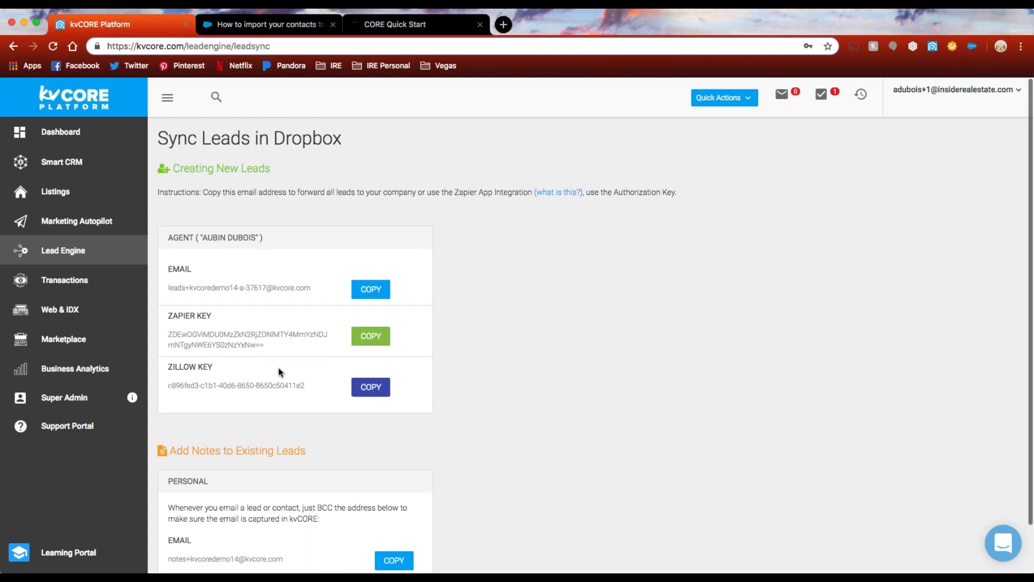
{"action": "left_click_drag", "start_coordinate": [167, 268], "coordinate": [214, 273]}
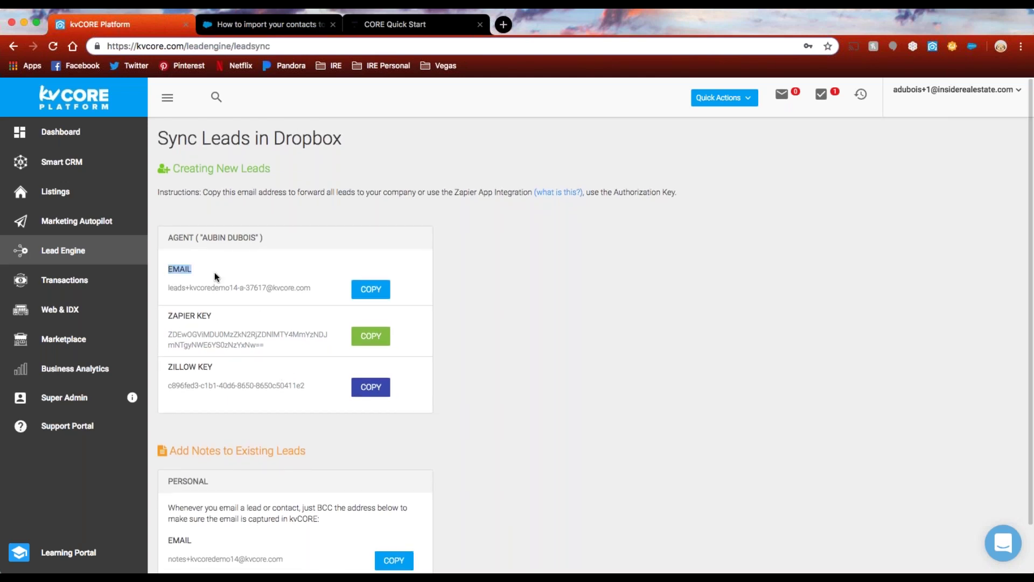
{"action": "scroll", "coordinate": [220, 343], "scroll_direction": "down", "scroll_amount": 1}
{"action": "left_click_drag", "start_coordinate": [168, 314], "coordinate": [214, 316]}
{"action": "left_click_drag", "start_coordinate": [173, 366], "coordinate": [225, 363]}
{"action": "scroll", "coordinate": [224, 359], "scroll_direction": "down", "scroll_amount": 1}
{"action": "left_click", "coordinate": [225, 359]}
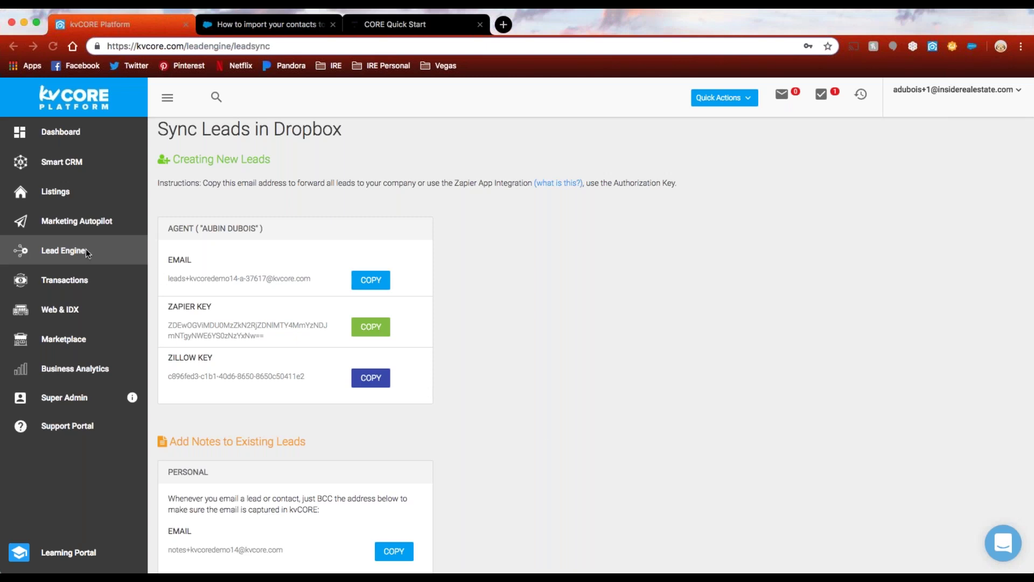
Open the Smart CRM and look over the contact list's statuses and ratings.
{"action": "left_click", "coordinate": [77, 163]}
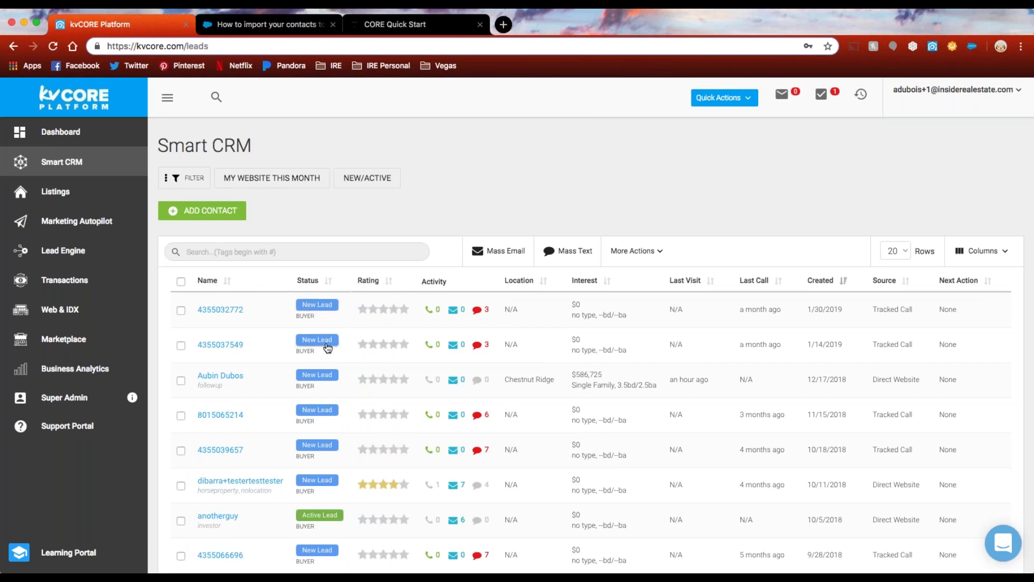
{"action": "scroll", "coordinate": [325, 347], "scroll_direction": "down", "scroll_amount": 2}
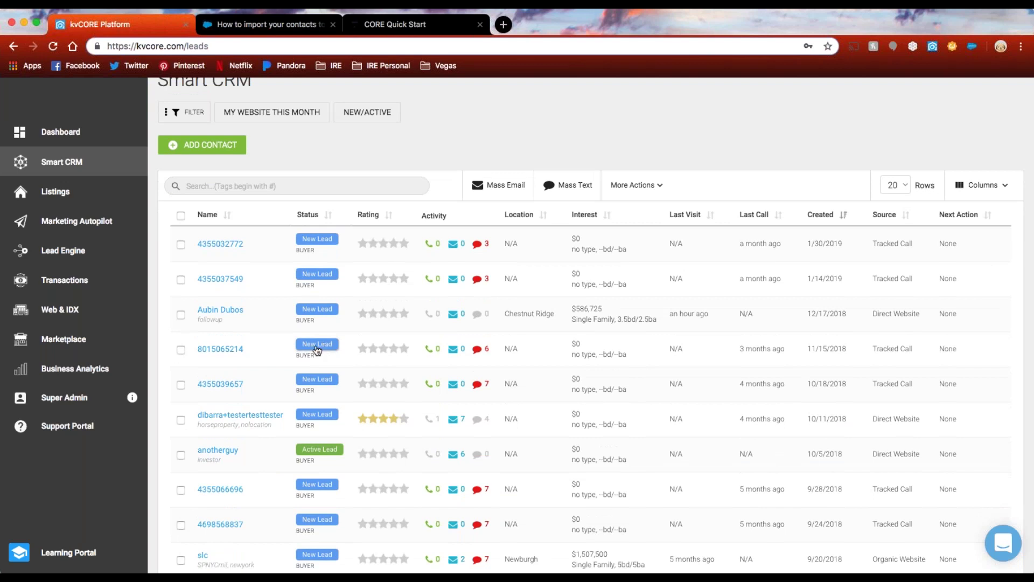
{"action": "left_click", "coordinate": [403, 419]}
{"action": "scroll", "coordinate": [875, 355], "scroll_direction": "up", "scroll_amount": 2}
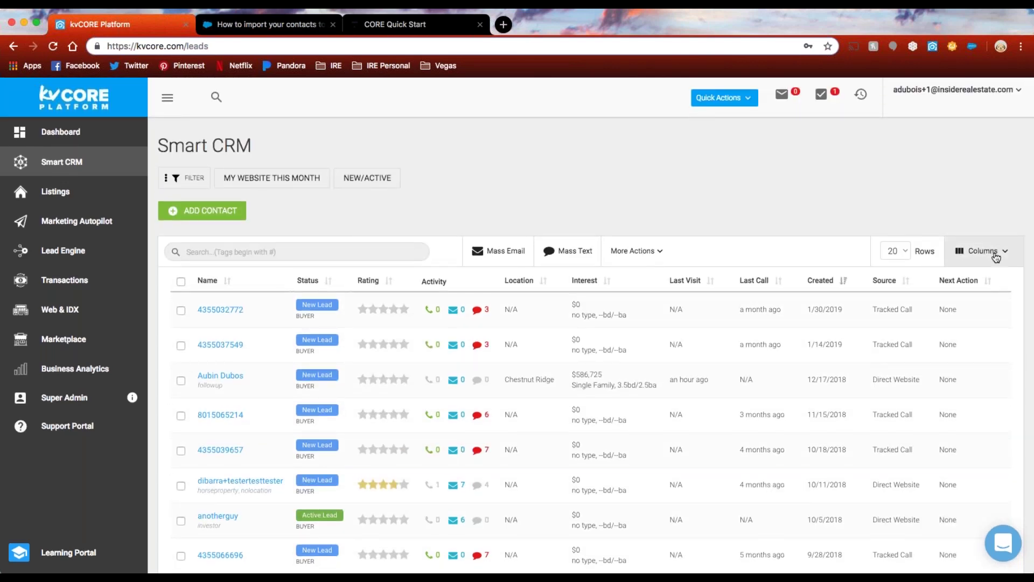
Add the System Source column to the Smart CRM contact list and review it against the Source column.
{"action": "left_click", "coordinate": [995, 258]}
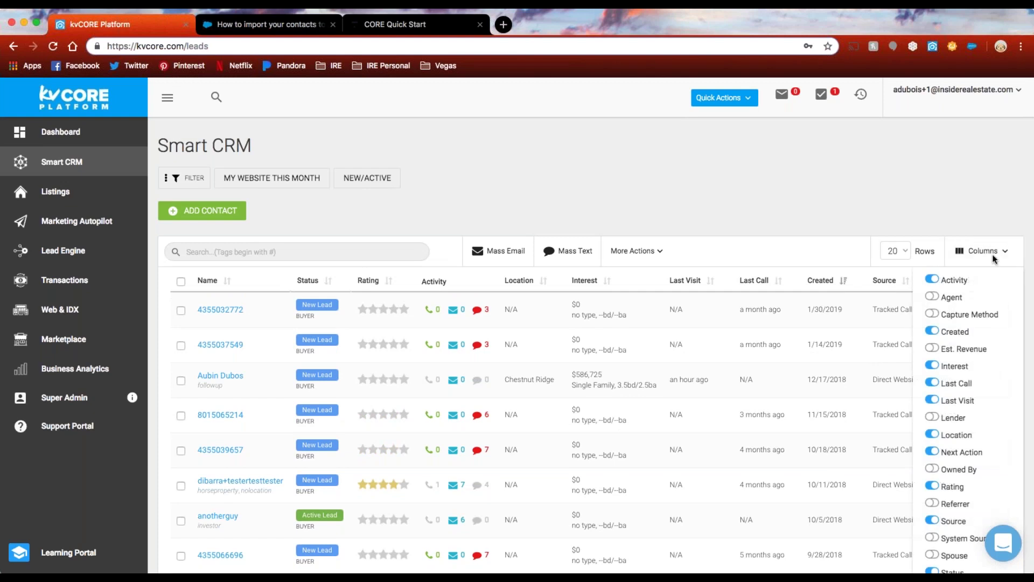
{"action": "left_click", "coordinate": [932, 539]}
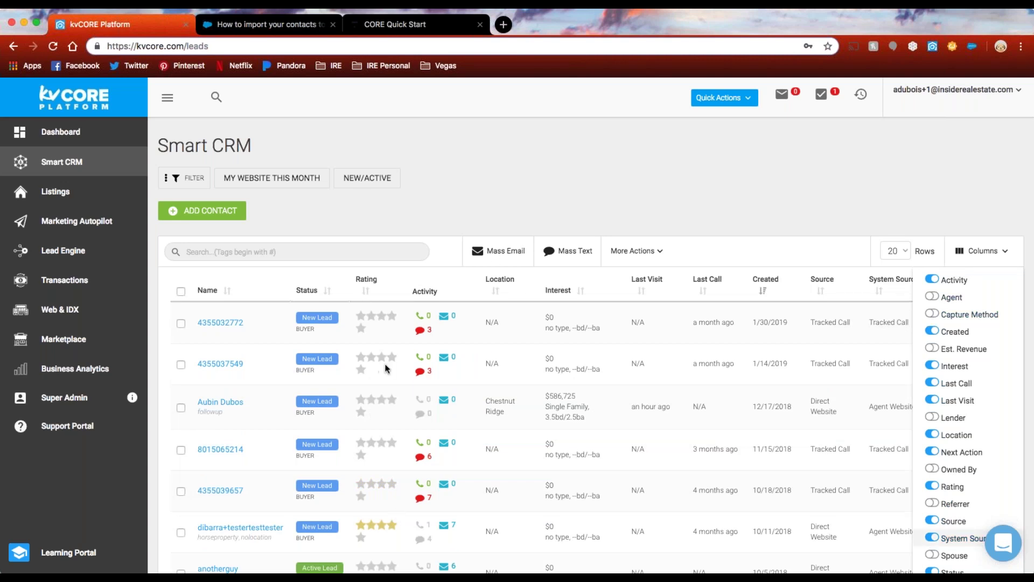
{"action": "left_click", "coordinate": [693, 176]}
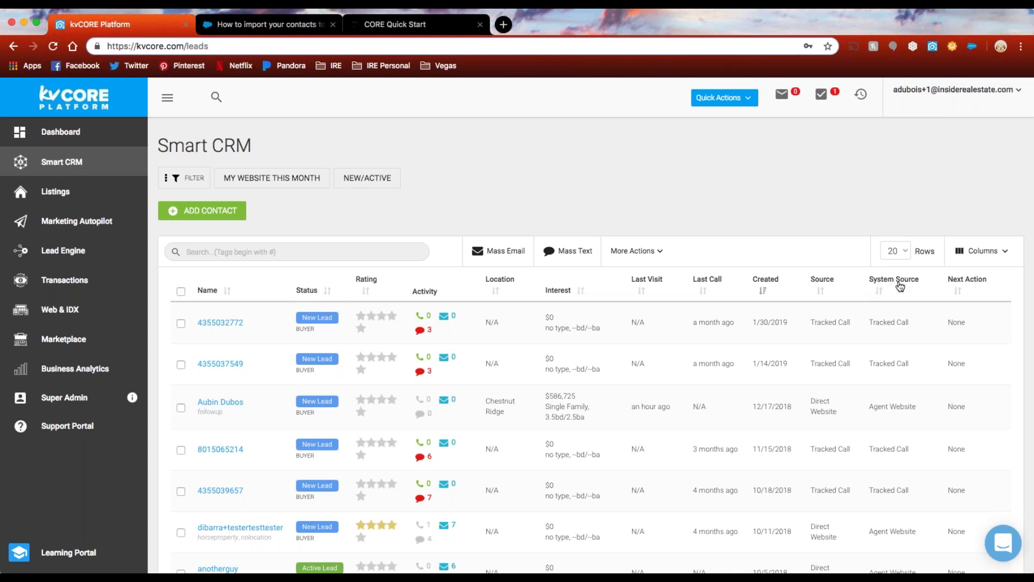
{"action": "scroll", "coordinate": [897, 285], "scroll_direction": "down", "scroll_amount": 3}
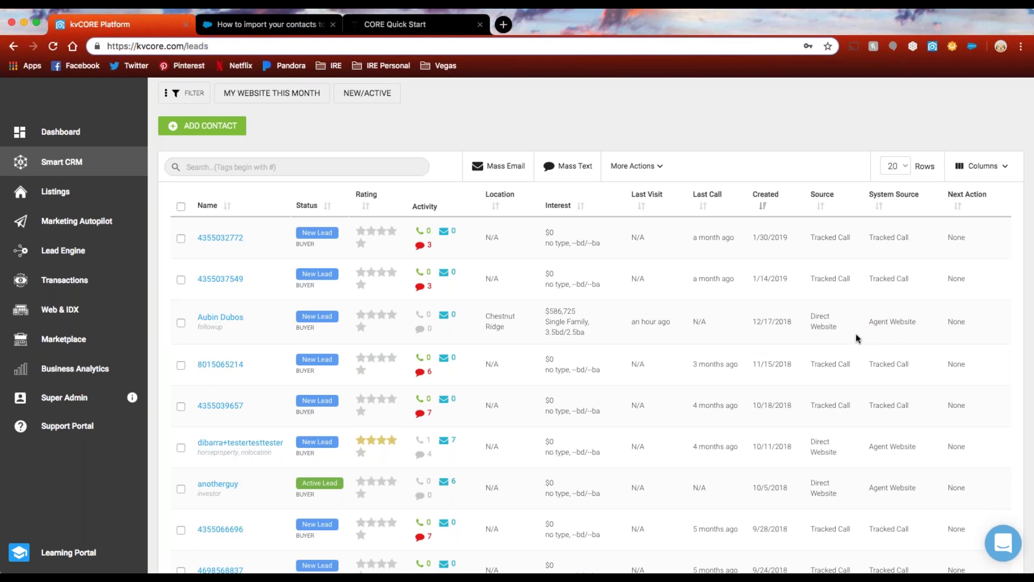
{"action": "scroll", "coordinate": [855, 334], "scroll_direction": "up", "scroll_amount": 2}
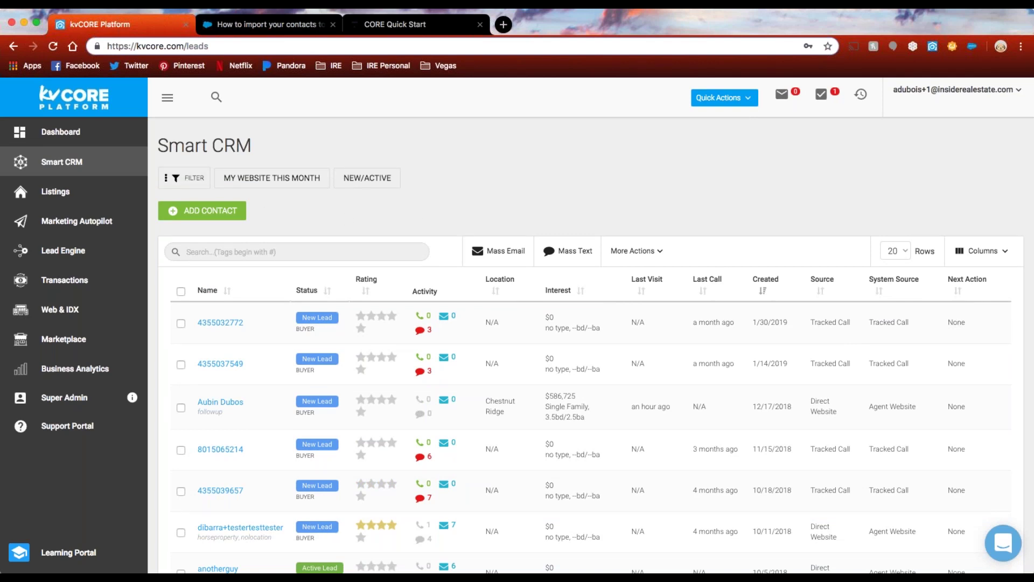
Open the contact filters and, under Lead Details, set the Hashtags filter to followup.
{"action": "left_click", "coordinate": [178, 177]}
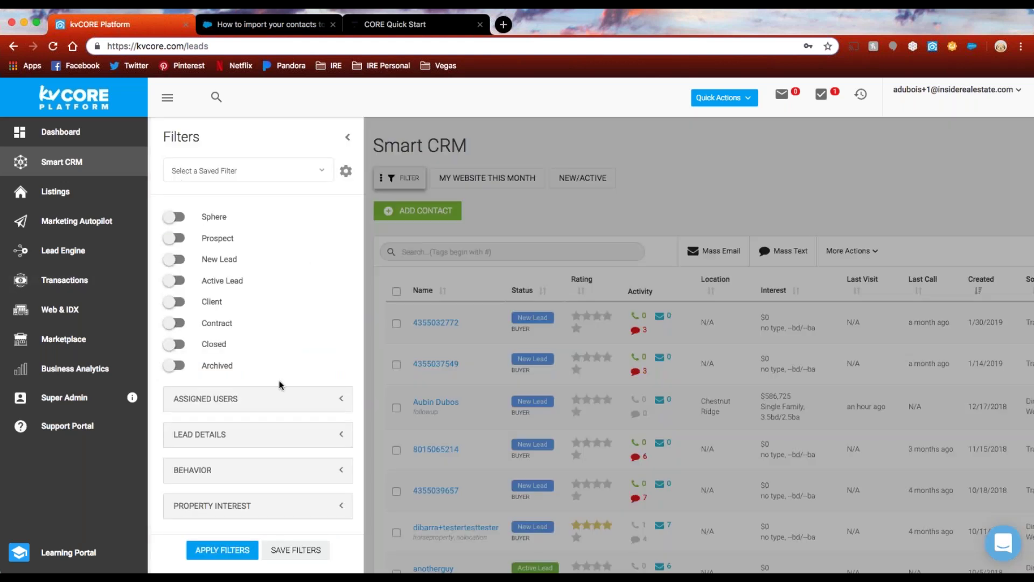
{"action": "left_click", "coordinate": [345, 437]}
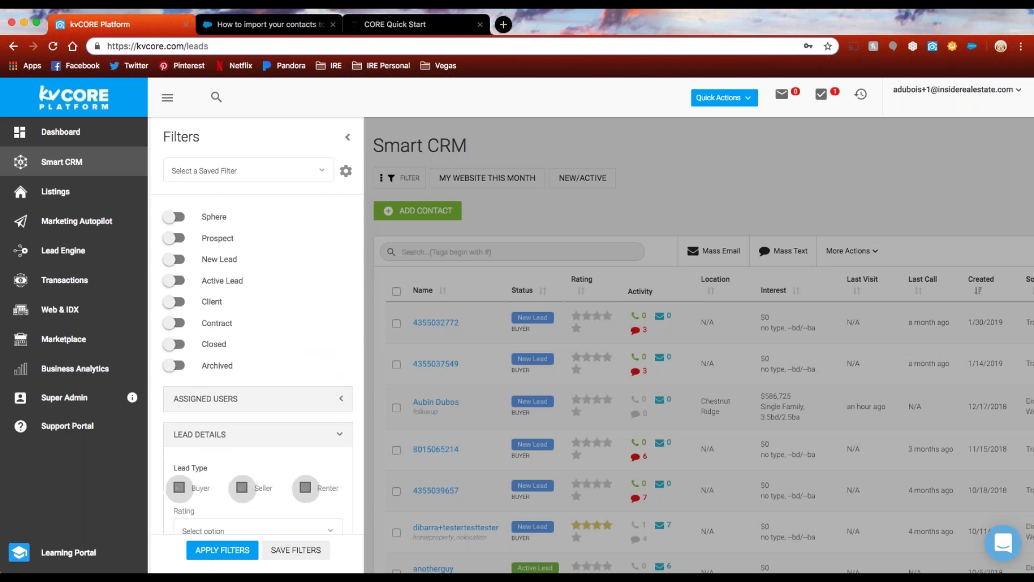
{"action": "scroll", "coordinate": [337, 436], "scroll_direction": "down", "scroll_amount": 3}
{"action": "left_click_drag", "start_coordinate": [175, 325], "coordinate": [210, 348]}
{"action": "scroll", "coordinate": [229, 415], "scroll_direction": "down", "scroll_amount": 1}
{"action": "left_click", "coordinate": [226, 350]}
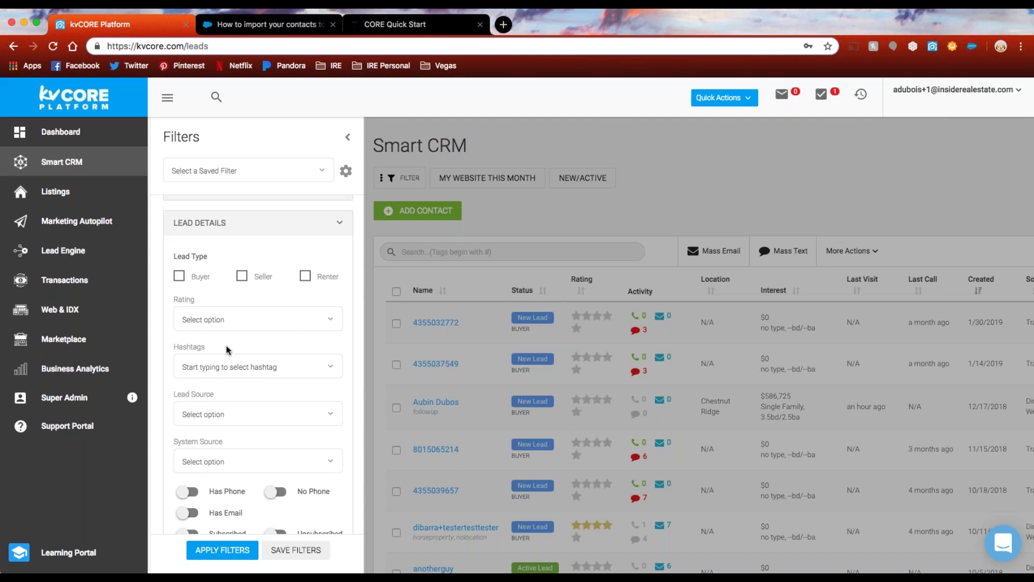
{"action": "left_click", "coordinate": [228, 369]}
{"action": "type", "text": "follow"}
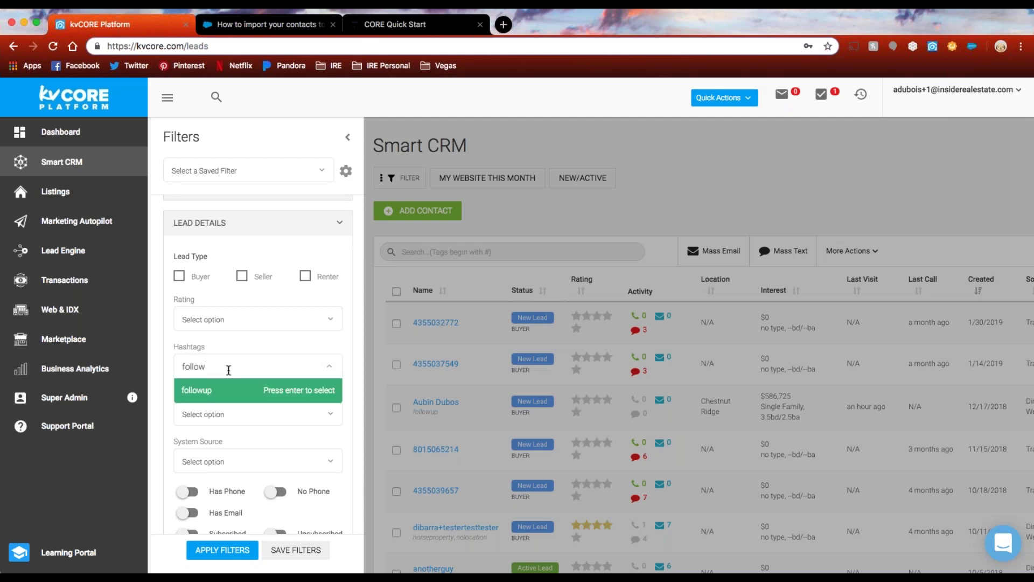
{"action": "left_click", "coordinate": [244, 399]}
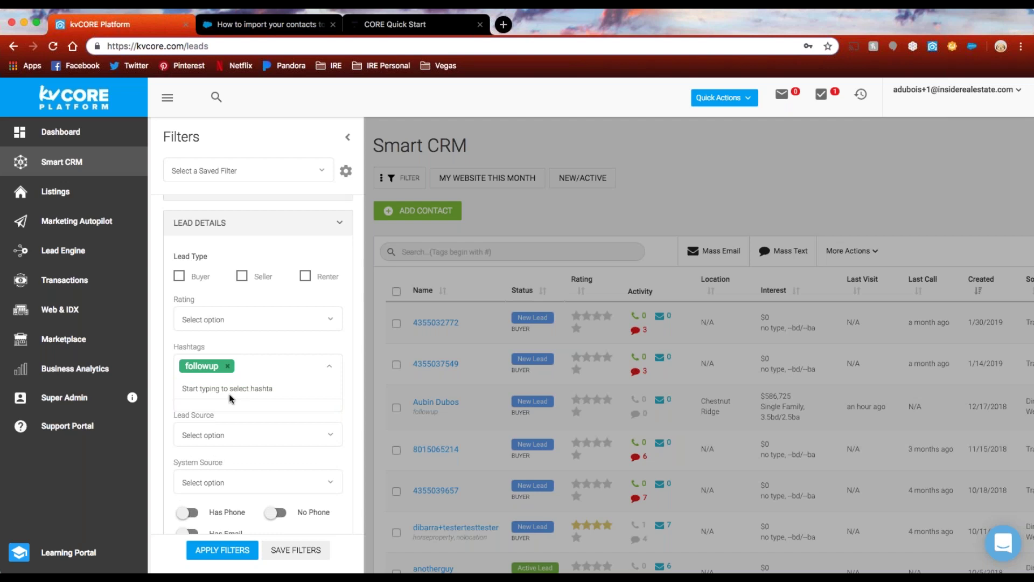
Expand the Behavior filters and read through the options from Has Alerts to Last Time I Texted.
{"action": "scroll", "coordinate": [167, 387], "scroll_direction": "down", "scroll_amount": 2}
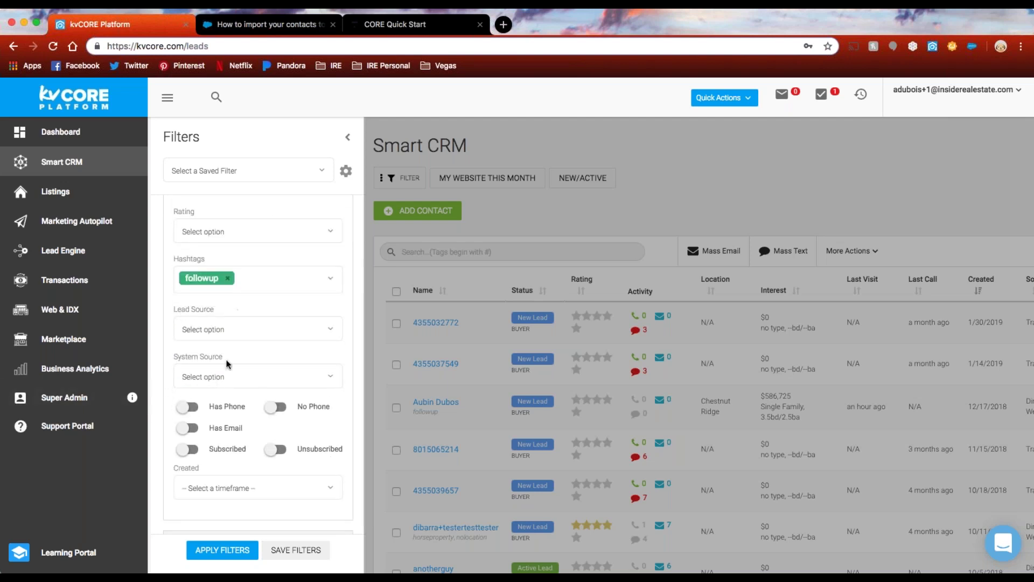
{"action": "scroll", "coordinate": [251, 412], "scroll_direction": "down", "scroll_amount": 2}
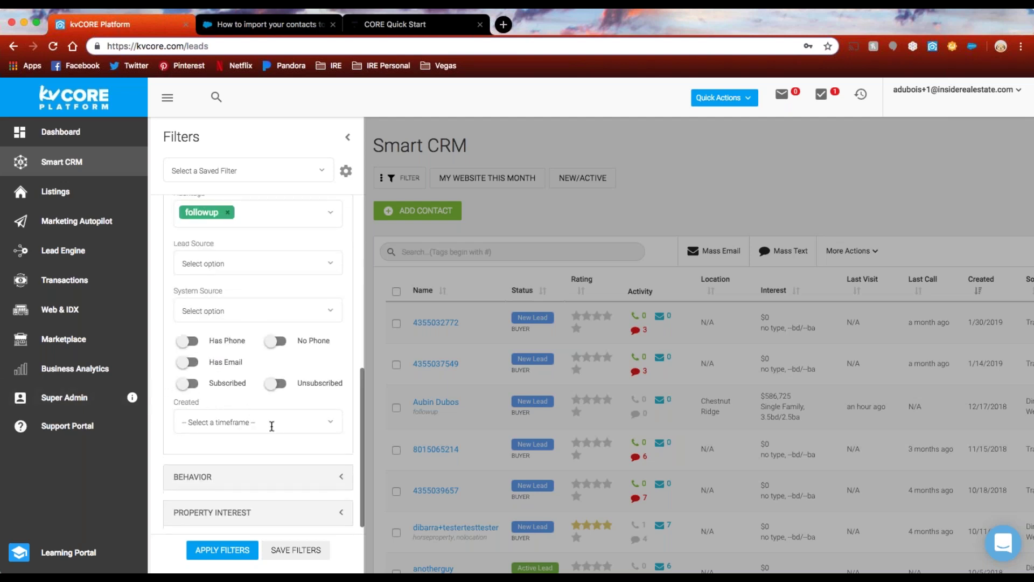
{"action": "left_click", "coordinate": [342, 478]}
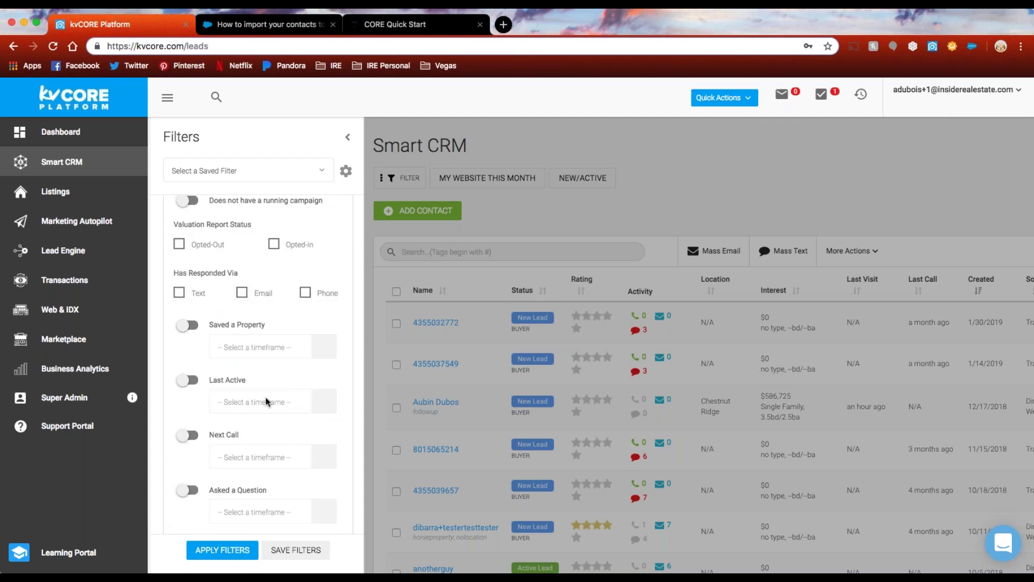
{"action": "scroll", "coordinate": [268, 399], "scroll_direction": "up", "scroll_amount": 3}
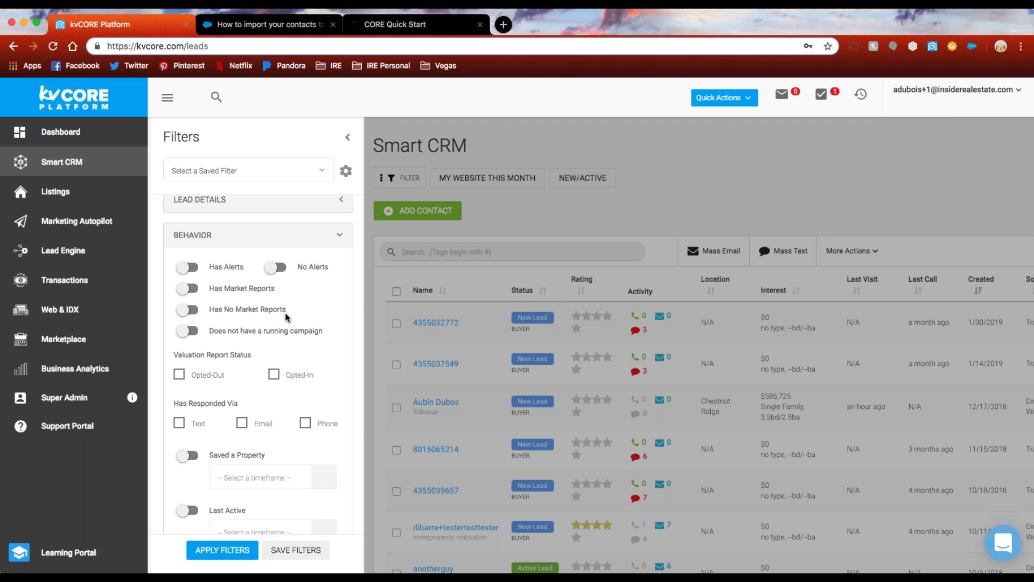
{"action": "scroll", "coordinate": [289, 319], "scroll_direction": "down", "scroll_amount": 5}
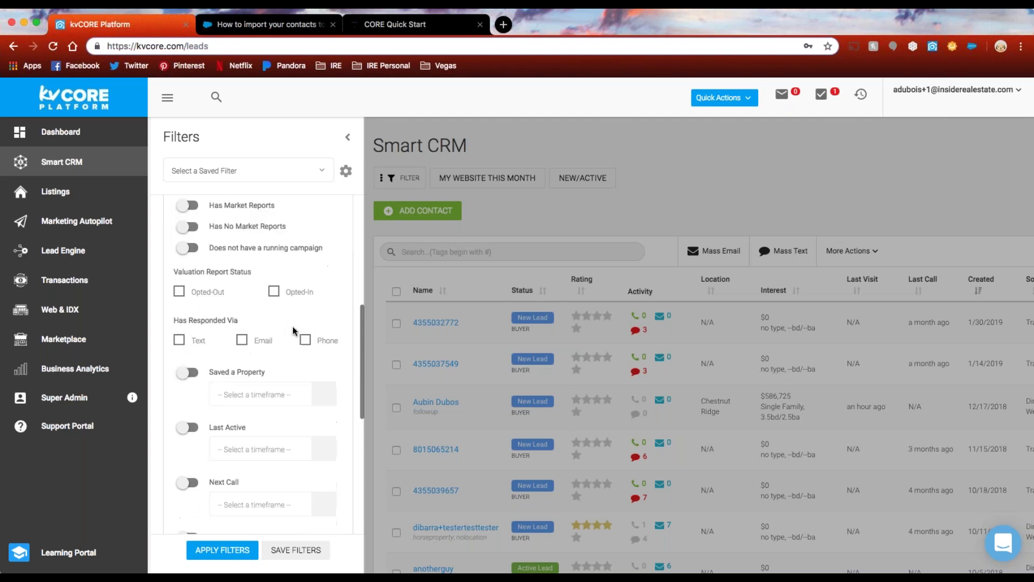
{"action": "scroll", "coordinate": [252, 278], "scroll_direction": "down", "scroll_amount": 3}
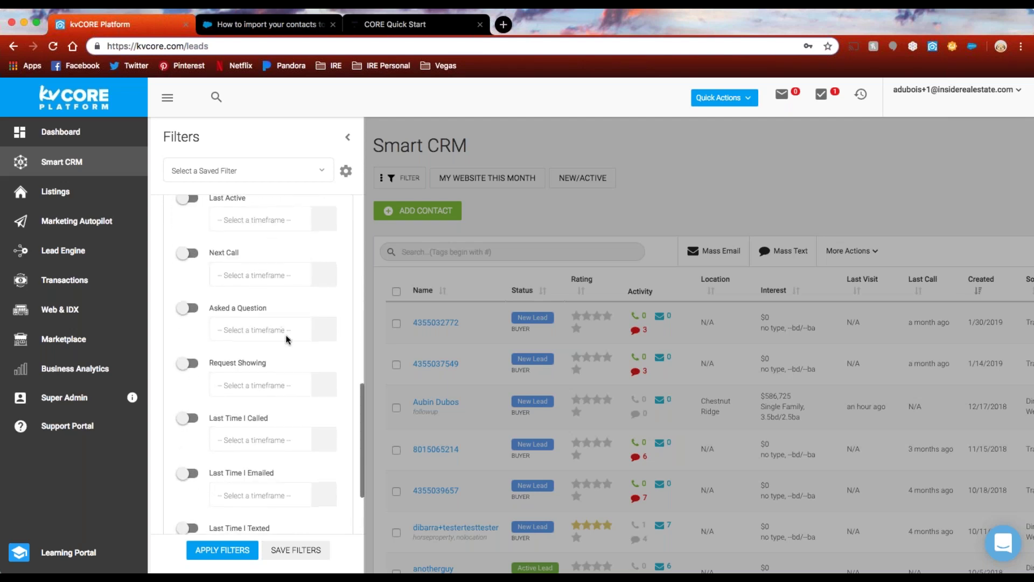
{"action": "scroll", "coordinate": [285, 335], "scroll_direction": "down", "scroll_amount": 2}
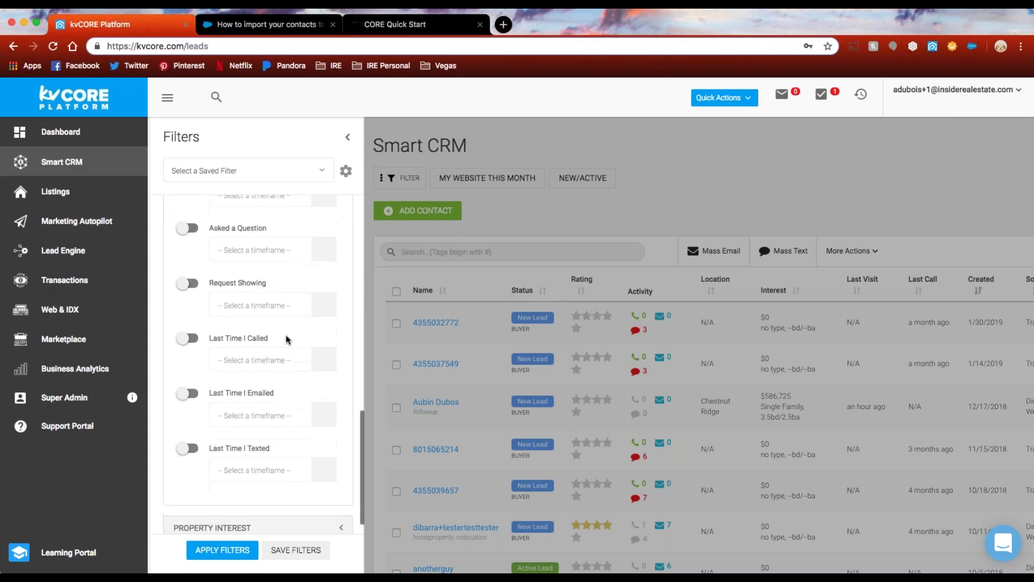
{"action": "scroll", "coordinate": [289, 446], "scroll_direction": "down", "scroll_amount": 1}
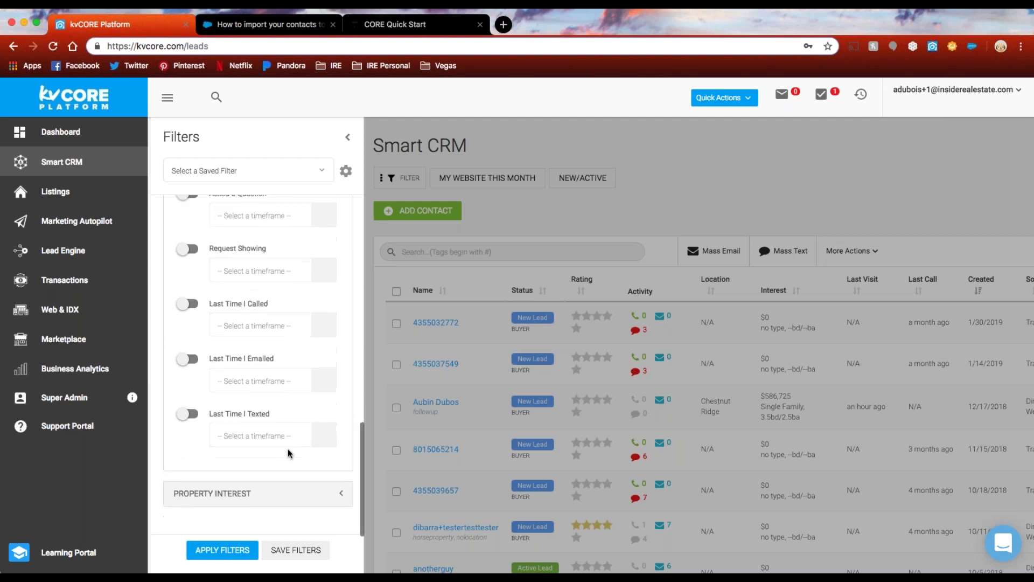
Expand the Property Interest filters and preview the Save New Filter dialog without saving a filter.
{"action": "left_click", "coordinate": [341, 494]}
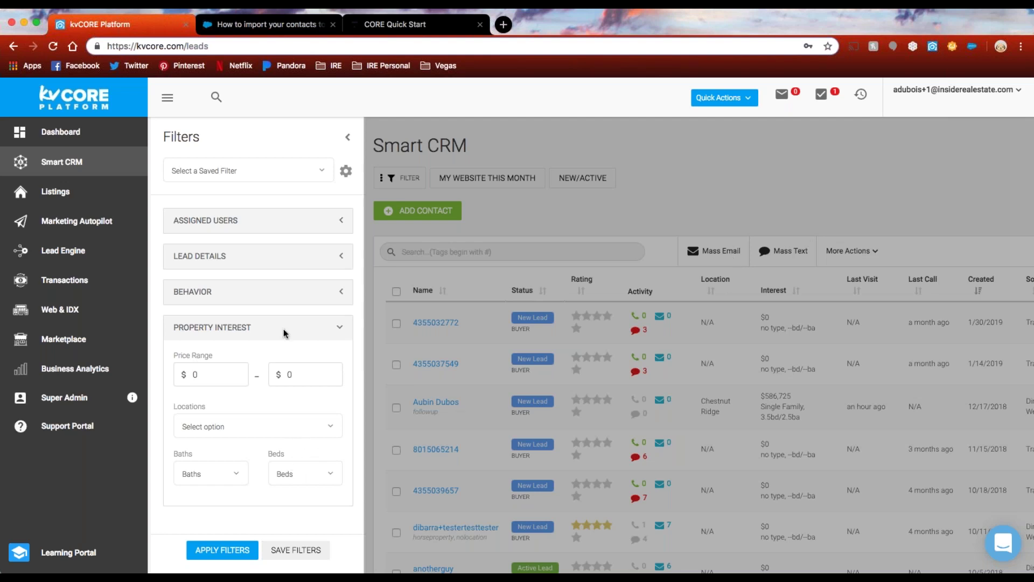
{"action": "left_click", "coordinate": [298, 556]}
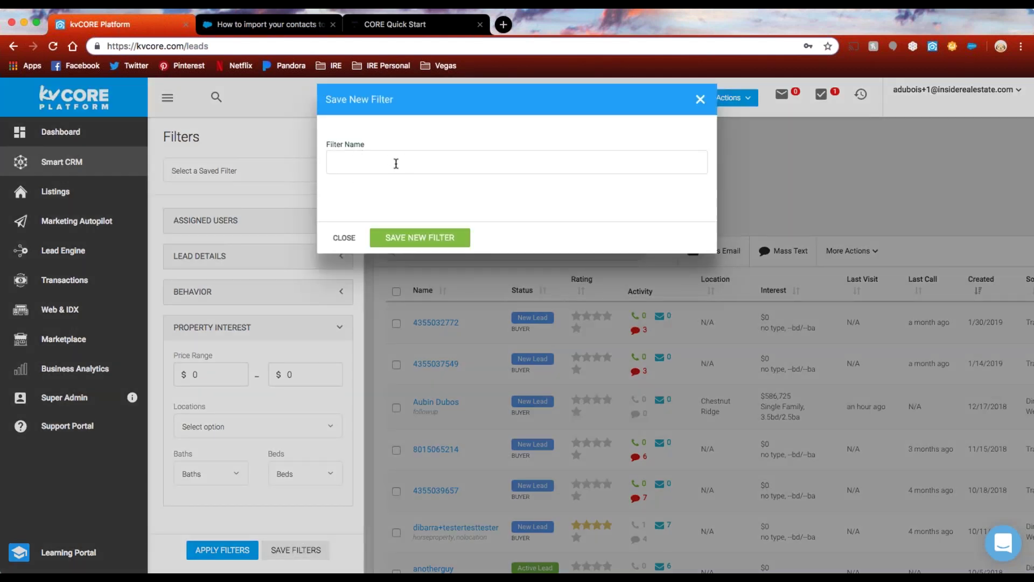
{"action": "left_click", "coordinate": [700, 99]}
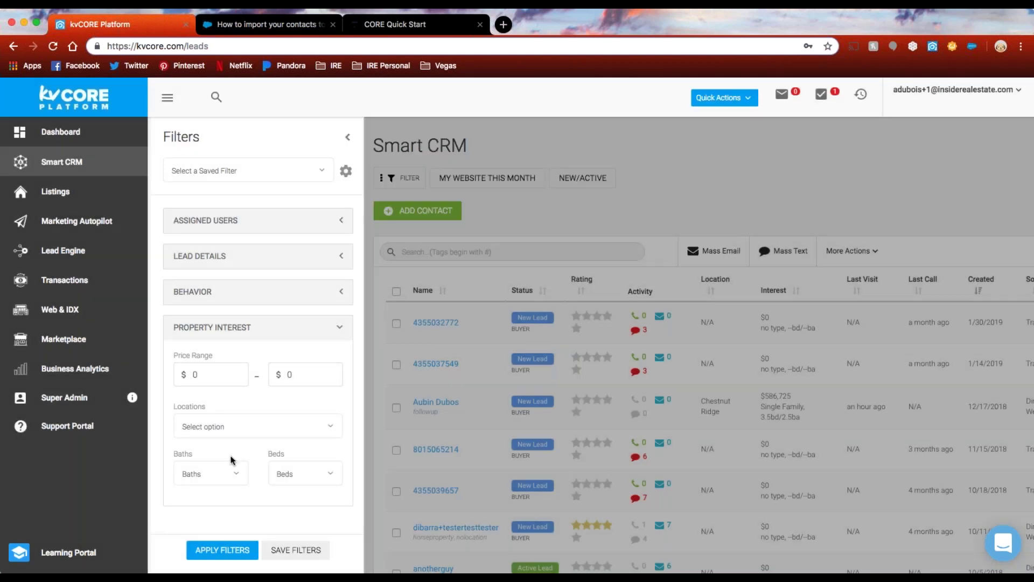
Apply the followup hashtag filter to the contact list and point out the hashtag under the contact's name.
{"action": "left_click", "coordinate": [224, 551]}
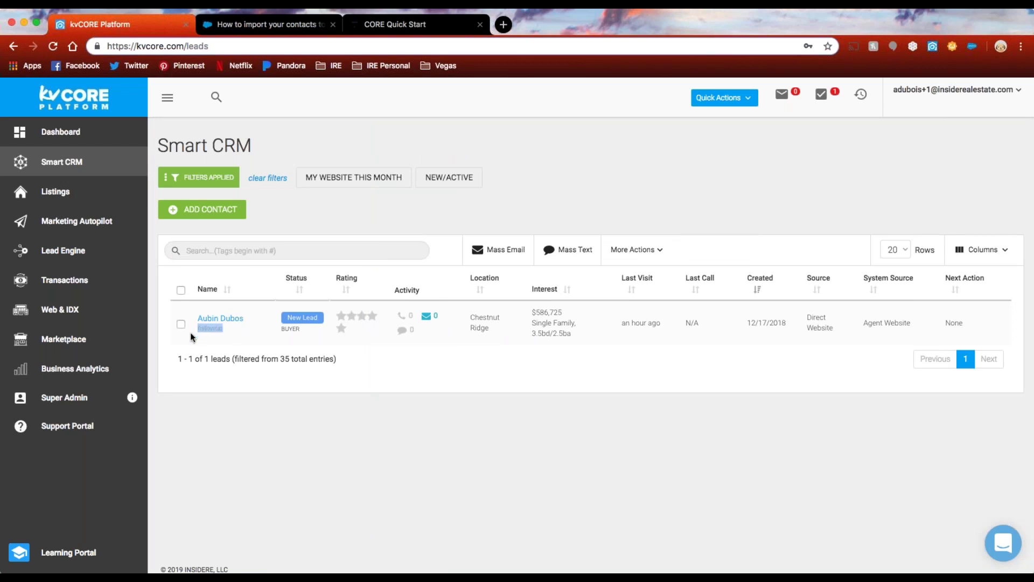
{"action": "left_click", "coordinate": [331, 468]}
Select the filtered contact and preview the mass email form, closing it without sending.
{"action": "scroll", "coordinate": [377, 345], "scroll_direction": "down", "scroll_amount": 1}
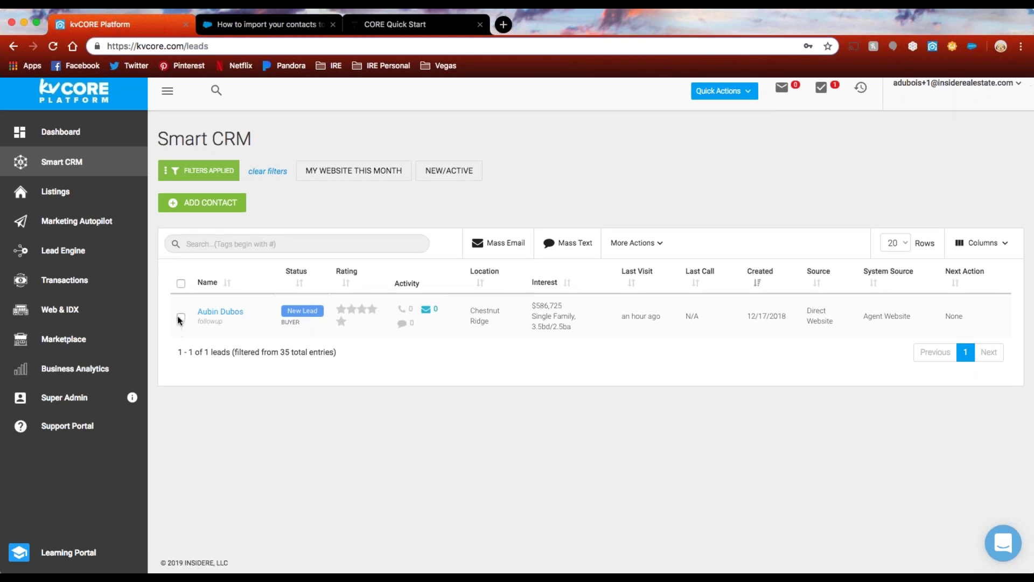
{"action": "scroll", "coordinate": [269, 335], "scroll_direction": "up", "scroll_amount": 1}
{"action": "left_click", "coordinate": [509, 250]}
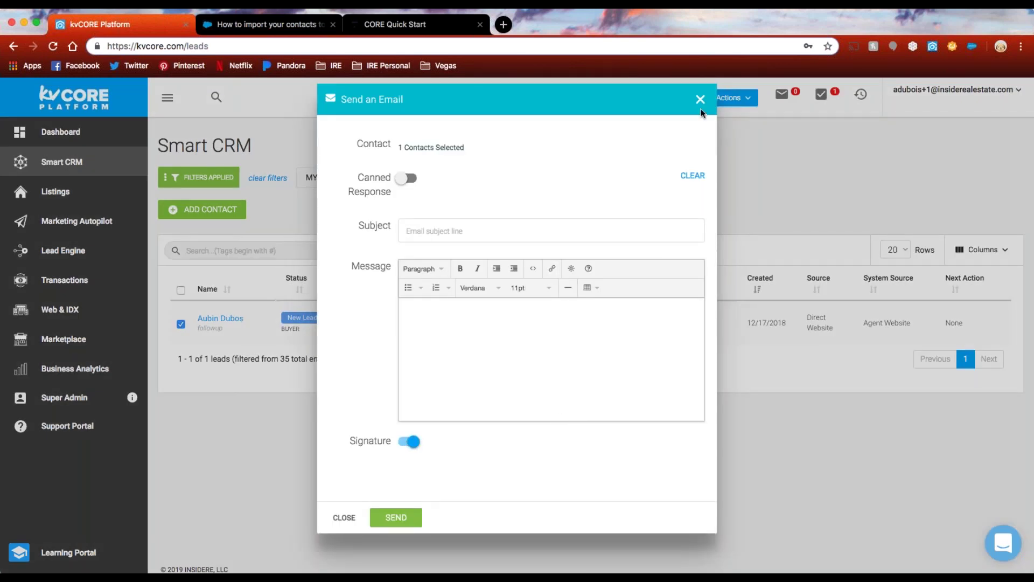
{"action": "left_click", "coordinate": [700, 99]}
Review the additional bulk actions for the selected contact, from Add Task(s) to Export Contacts, without applying any.
{"action": "left_click", "coordinate": [662, 251]}
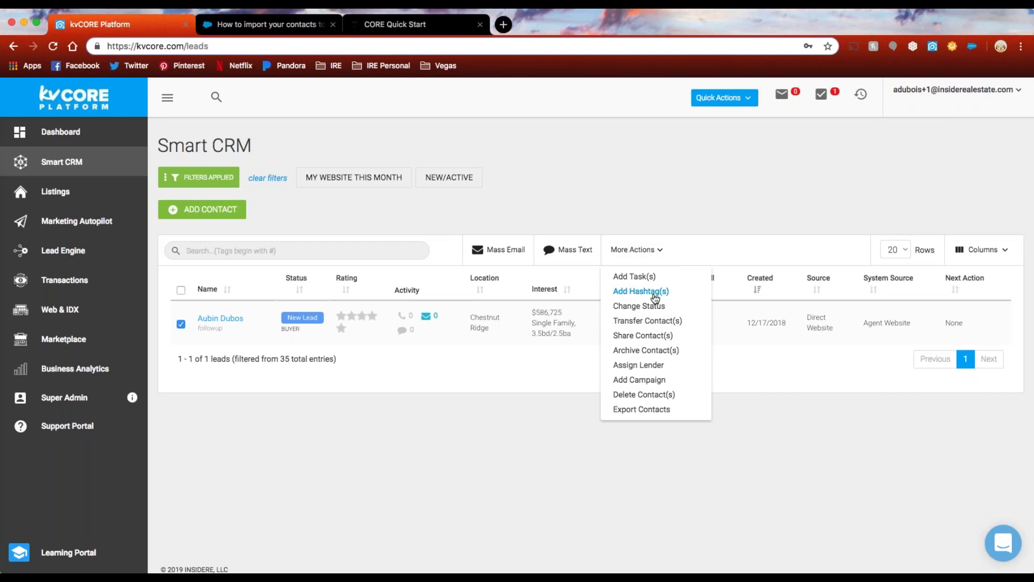
{"action": "scroll", "coordinate": [653, 302], "scroll_direction": "down", "scroll_amount": 1}
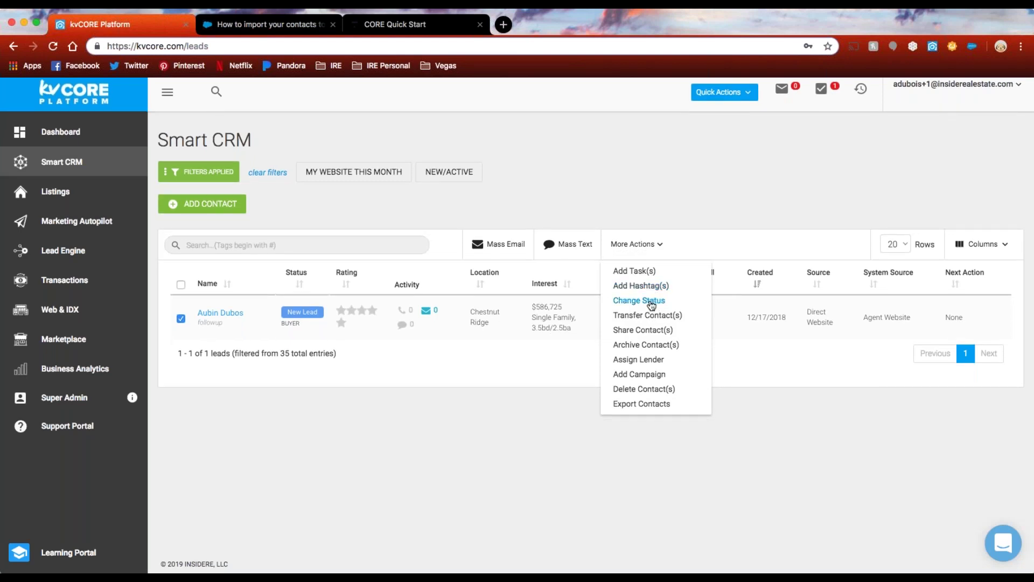
{"action": "scroll", "coordinate": [649, 328], "scroll_direction": "down", "scroll_amount": 1}
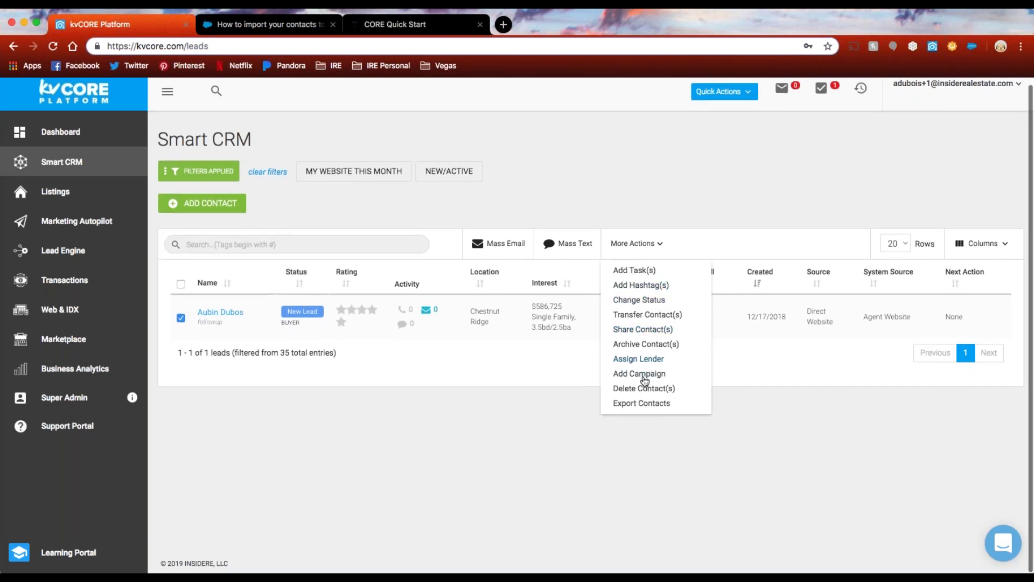
{"action": "scroll", "coordinate": [647, 377], "scroll_direction": "up", "scroll_amount": 1}
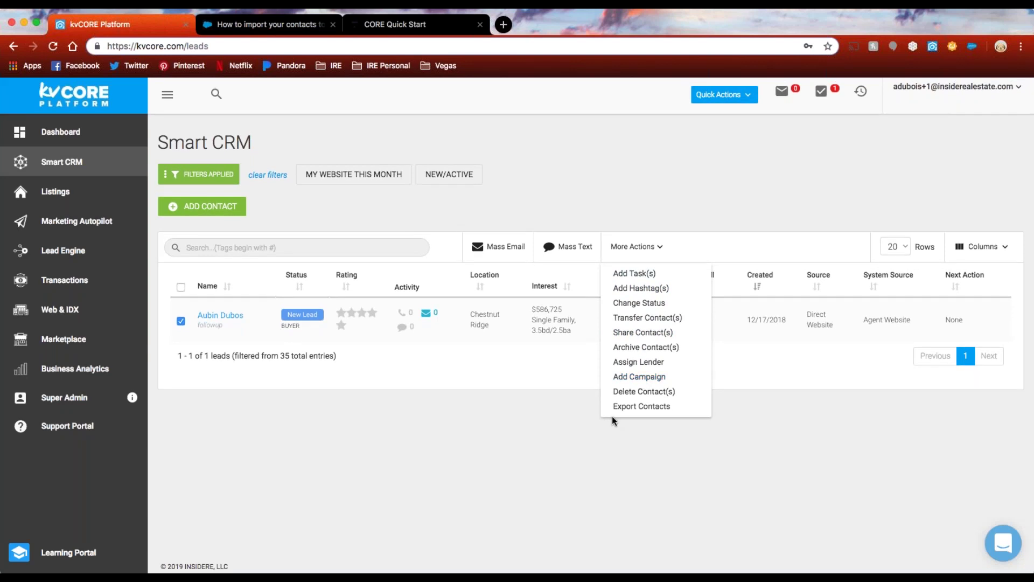
{"action": "left_click", "coordinate": [435, 360]}
{"action": "scroll", "coordinate": [464, 377], "scroll_direction": "up", "scroll_amount": 1}
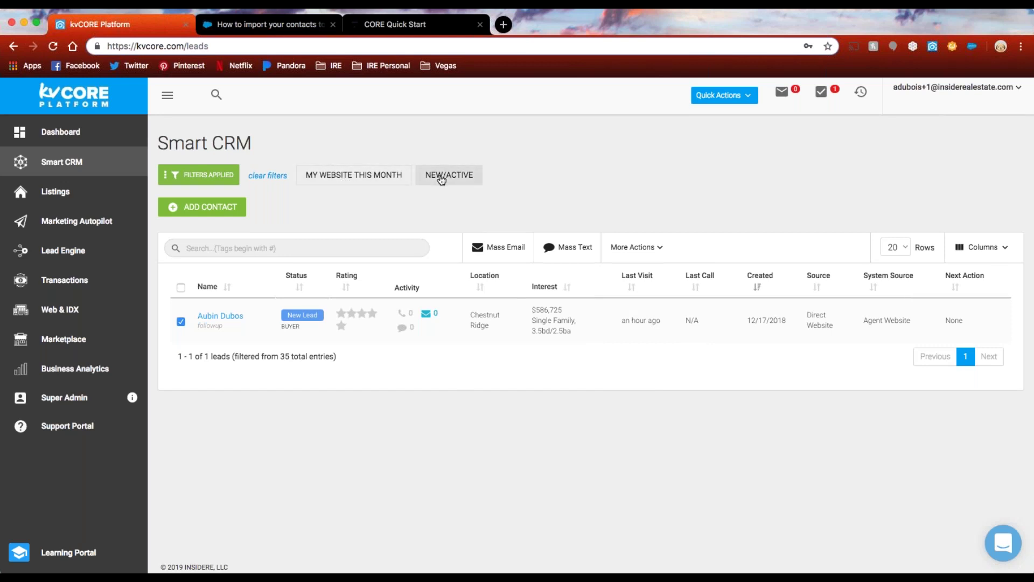
Review the saved filters and their CRM quick-link settings, closing the filter manager and filters without changes.
{"action": "left_click", "coordinate": [210, 175]}
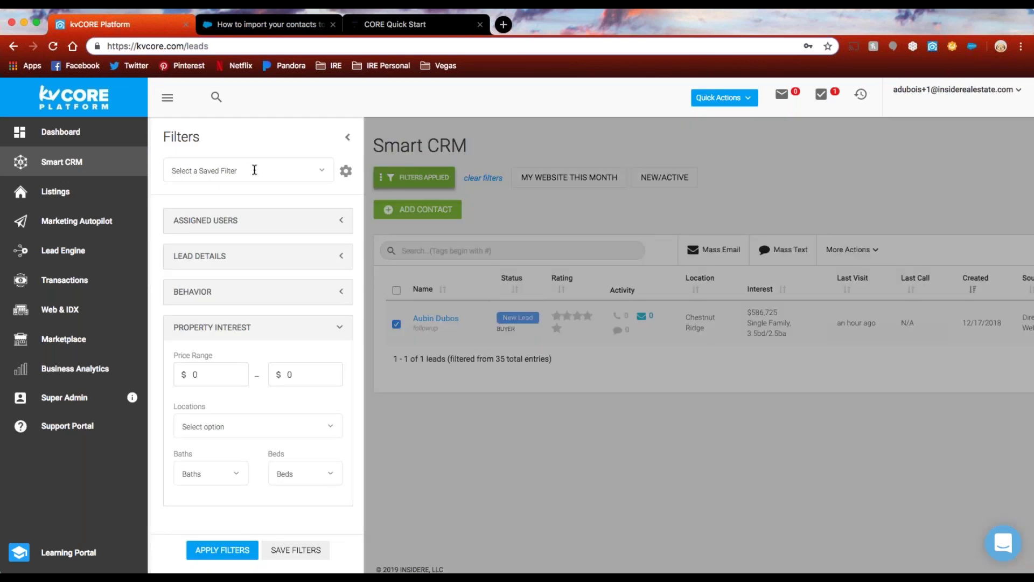
{"action": "left_click", "coordinate": [294, 169]}
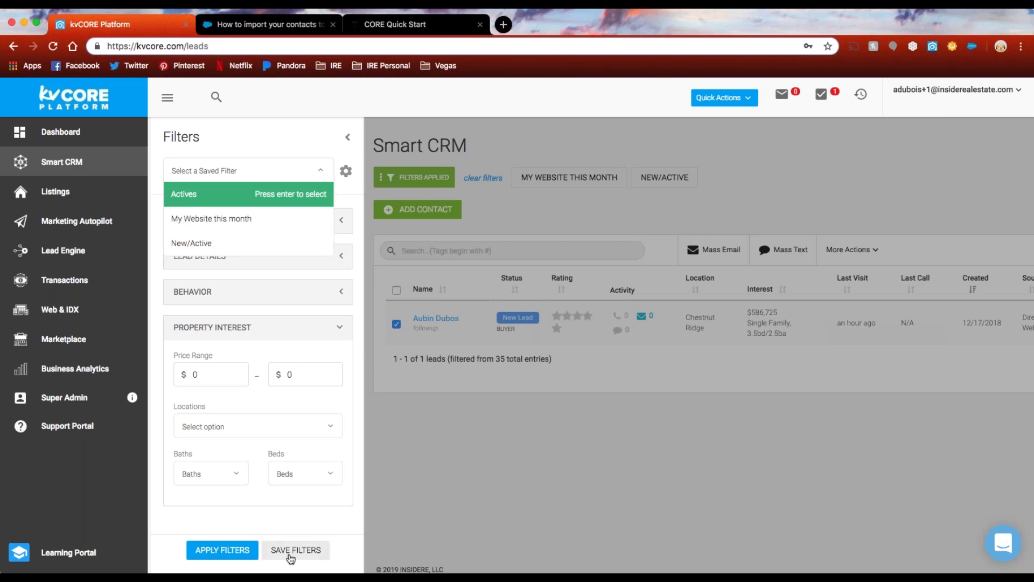
{"action": "left_click", "coordinate": [346, 176]}
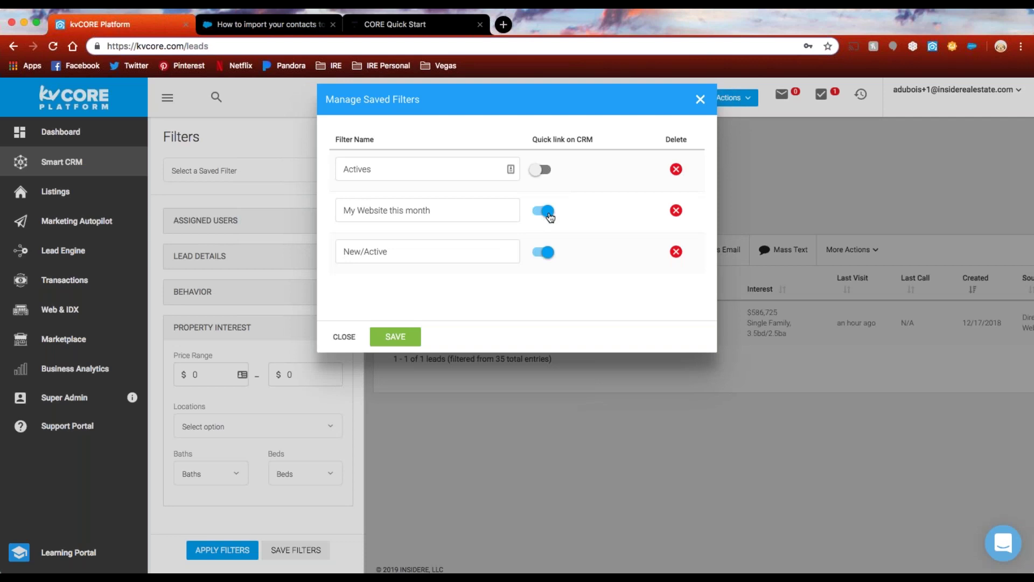
{"action": "left_click", "coordinate": [699, 100]}
{"action": "left_click", "coordinate": [348, 138]}
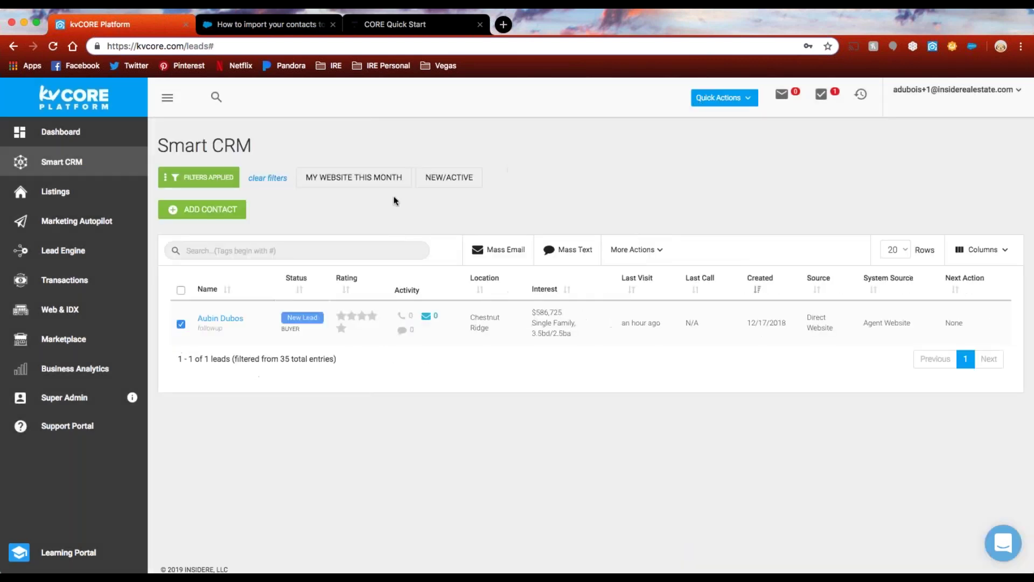
Apply the My Website This Month quick filter, switch to the New/Active filter and browse its contacts.
{"action": "left_click", "coordinate": [360, 178]}
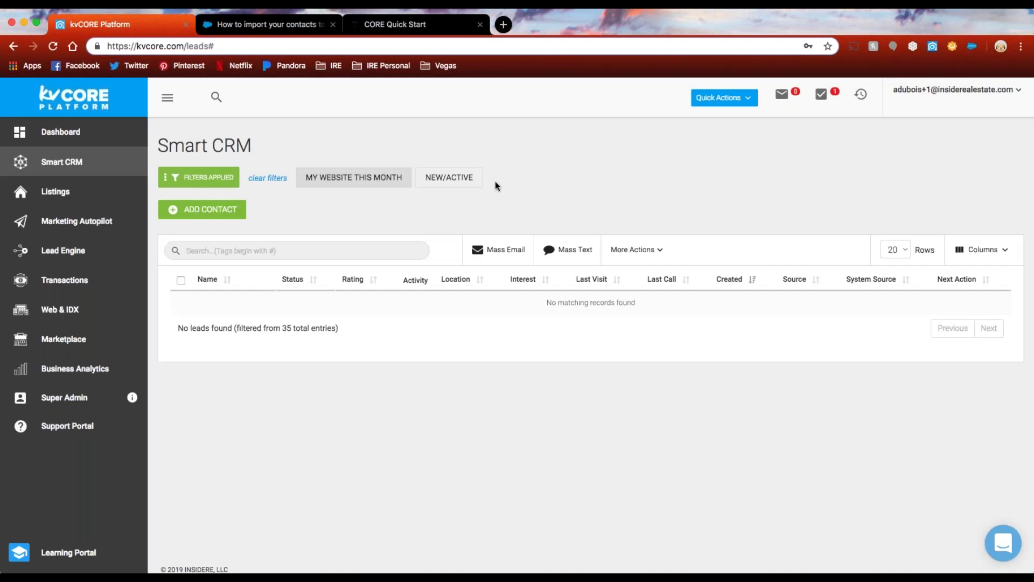
{"action": "left_click", "coordinate": [462, 182]}
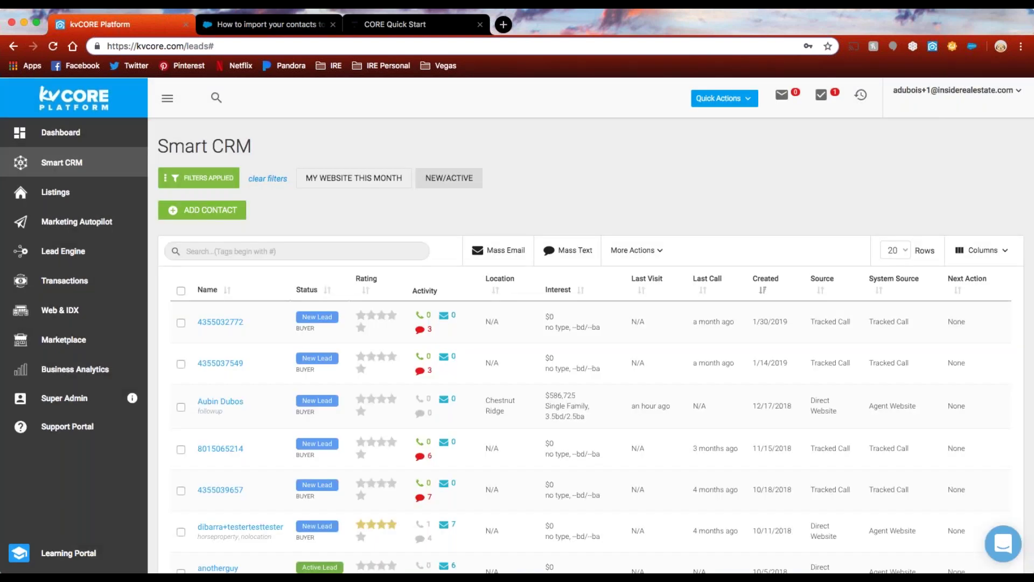
{"action": "scroll", "coordinate": [342, 364], "scroll_direction": "down", "scroll_amount": 4}
{"action": "scroll", "coordinate": [592, 323], "scroll_direction": "down", "scroll_amount": 5}
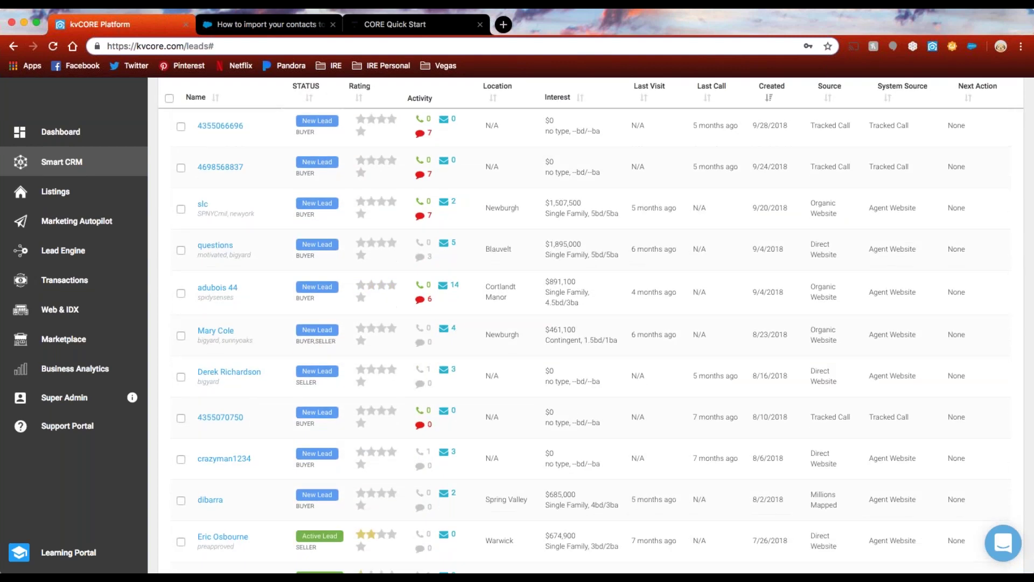
Open the lead tagged bigyard and sunnyoaks, and save its status as New Lead with the Buyer and Seller types.
{"action": "left_click", "coordinate": [221, 331]}
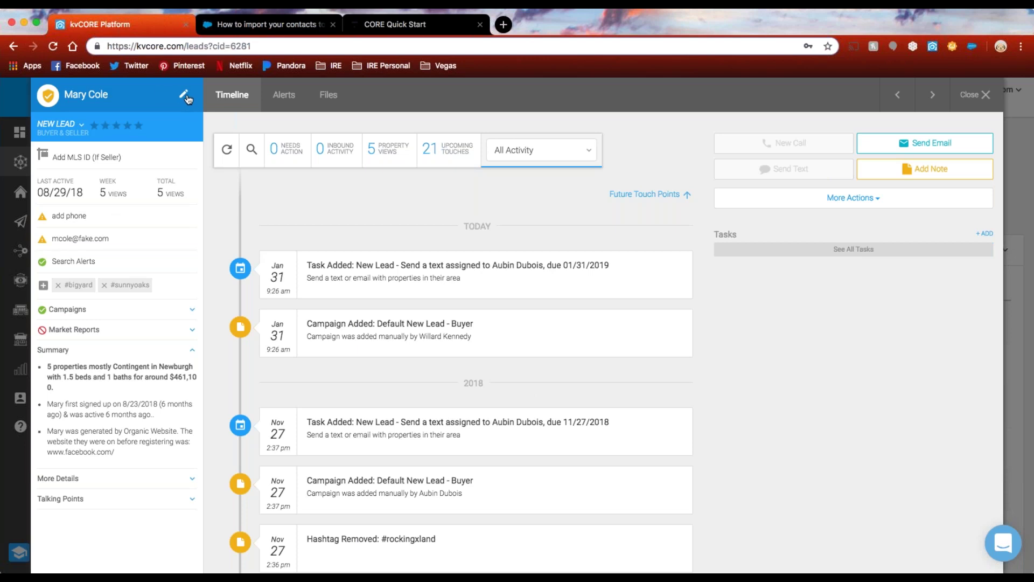
{"action": "left_click", "coordinate": [81, 127]}
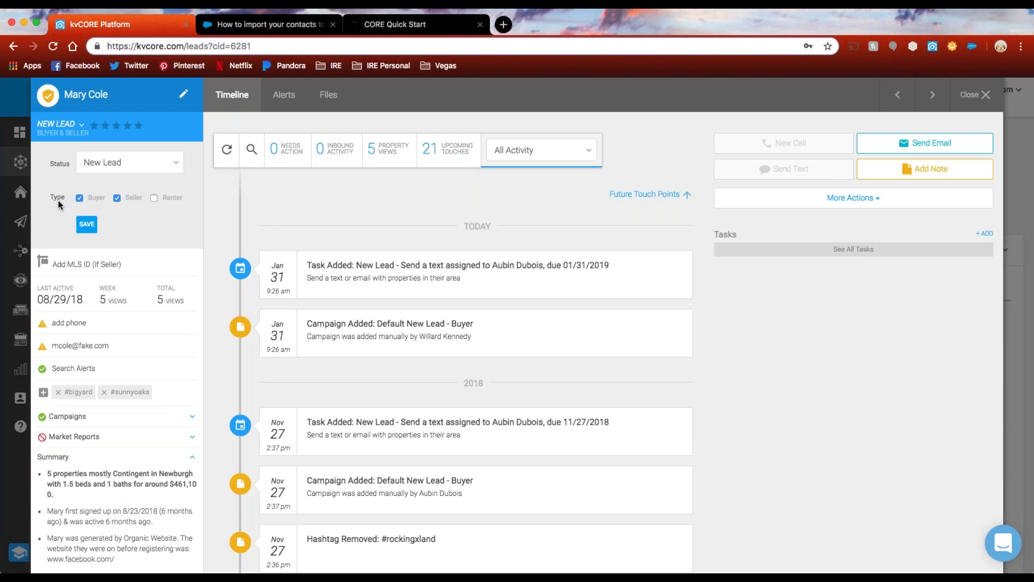
{"action": "left_click", "coordinate": [95, 229]}
{"action": "left_click", "coordinate": [474, 401]}
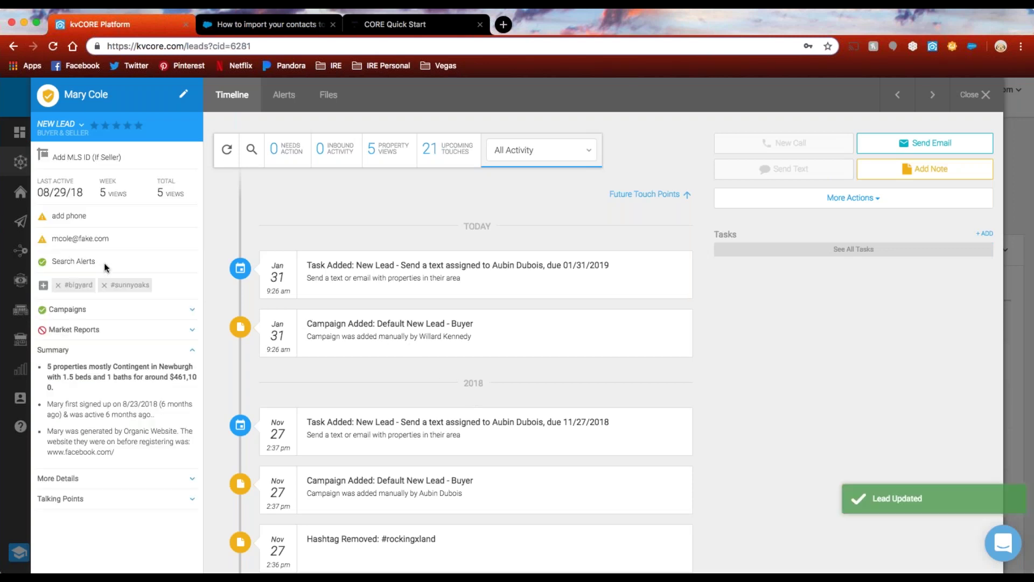
Try to save the MLS ID 7293842 on the seller lead's profile.
{"action": "left_click", "coordinate": [86, 160]}
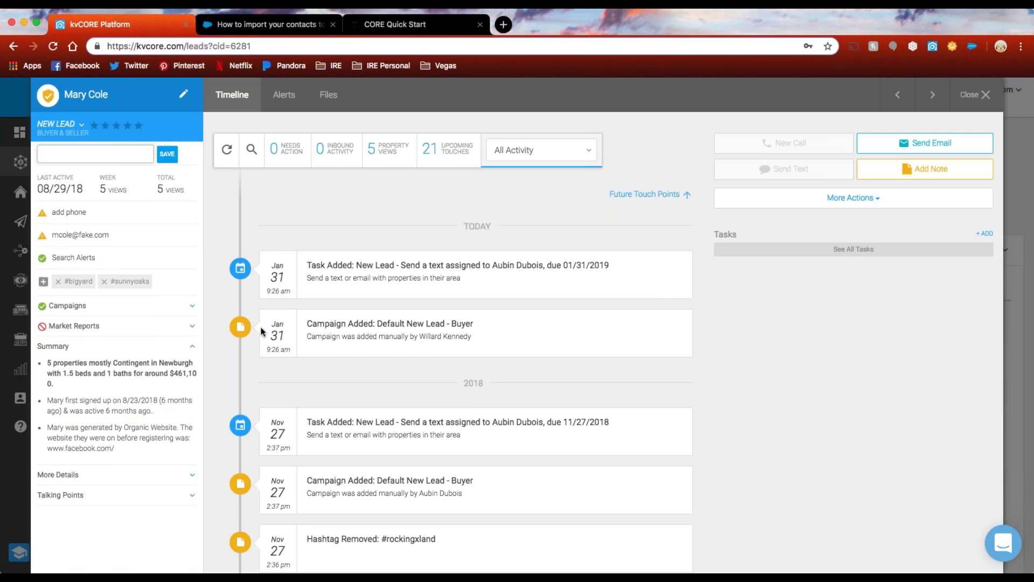
{"action": "type", "text": "7293842"}
{"action": "left_click", "coordinate": [167, 158]}
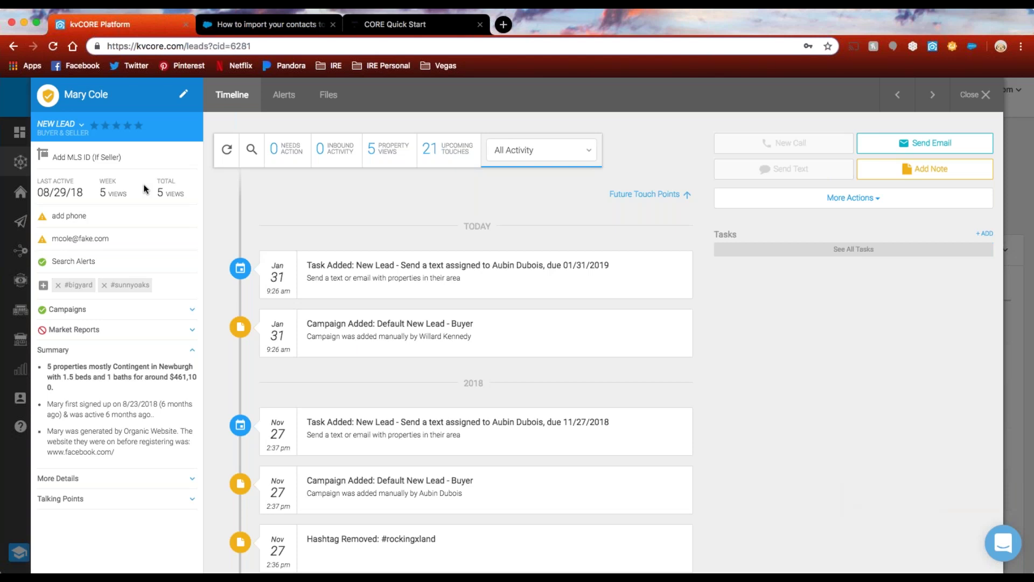
{"action": "left_click", "coordinate": [81, 160]}
Point out the lead's last active date and view counts, and check its assigned campaigns.
{"action": "left_click_drag", "start_coordinate": [41, 192], "coordinate": [185, 196]}
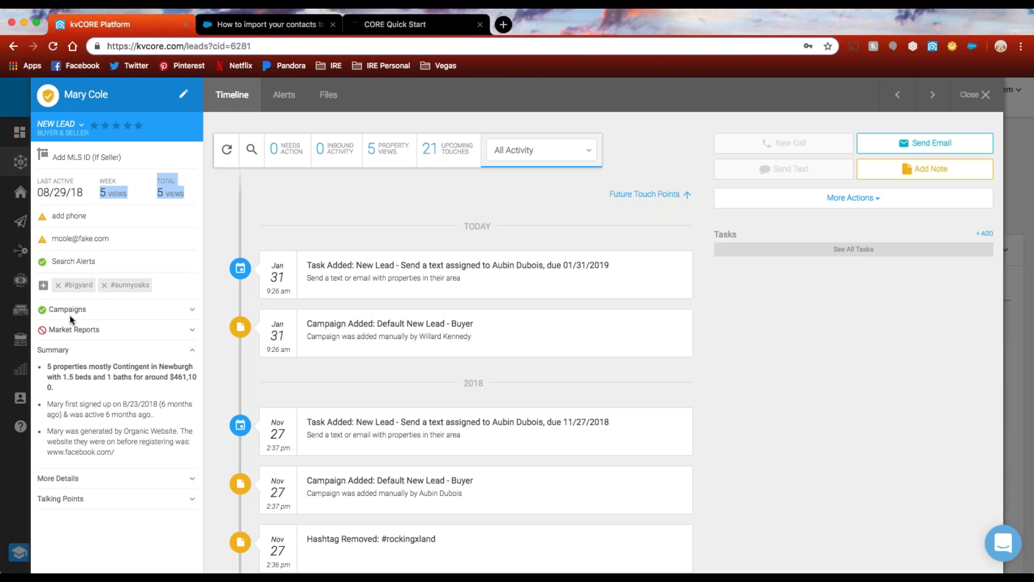
{"action": "left_click", "coordinate": [173, 319]}
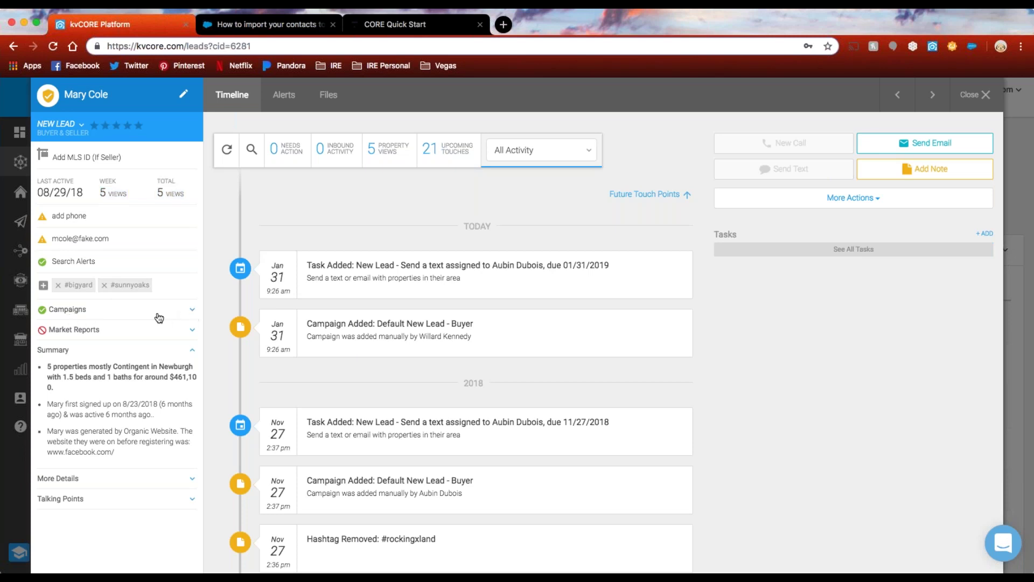
{"action": "left_click", "coordinate": [104, 312]}
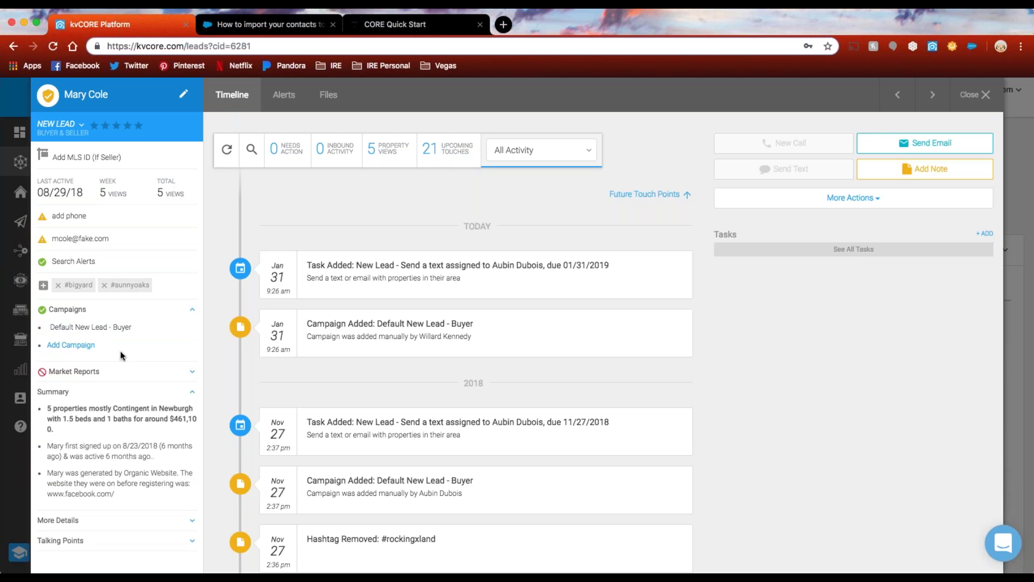
{"action": "left_click", "coordinate": [196, 312]}
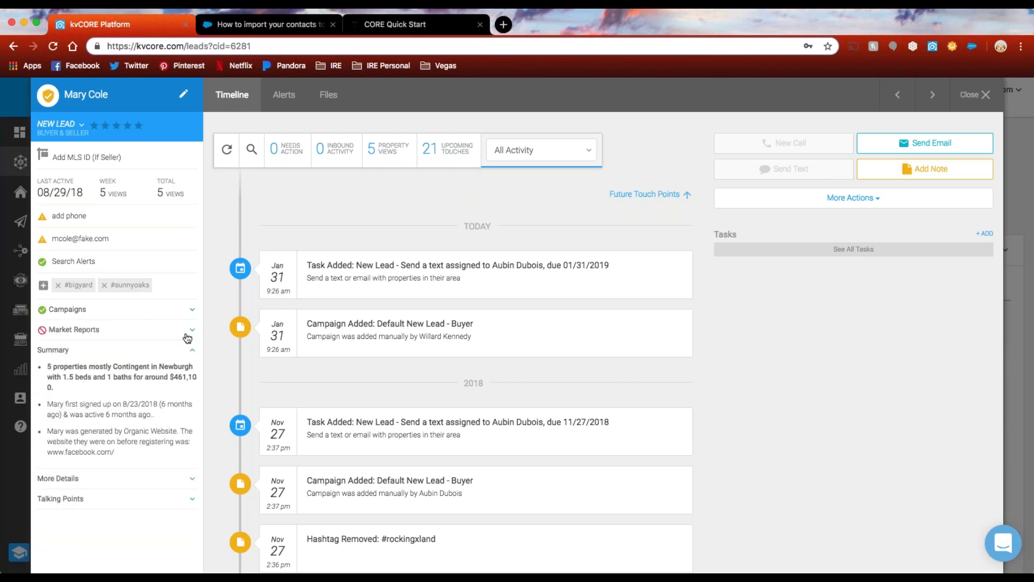
Read the lead's Summary, highlighting the property interest, last activity, lead source and referring website.
{"action": "left_click_drag", "start_coordinate": [113, 367], "coordinate": [173, 388]}
{"action": "left_click_drag", "start_coordinate": [84, 414], "coordinate": [159, 420]}
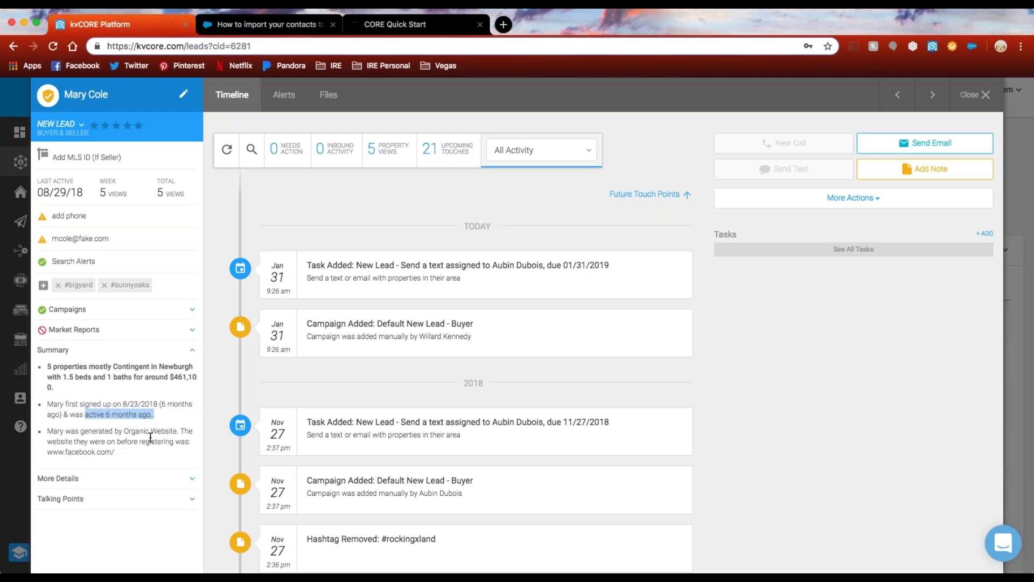
{"action": "left_click_drag", "start_coordinate": [122, 431], "coordinate": [180, 433]}
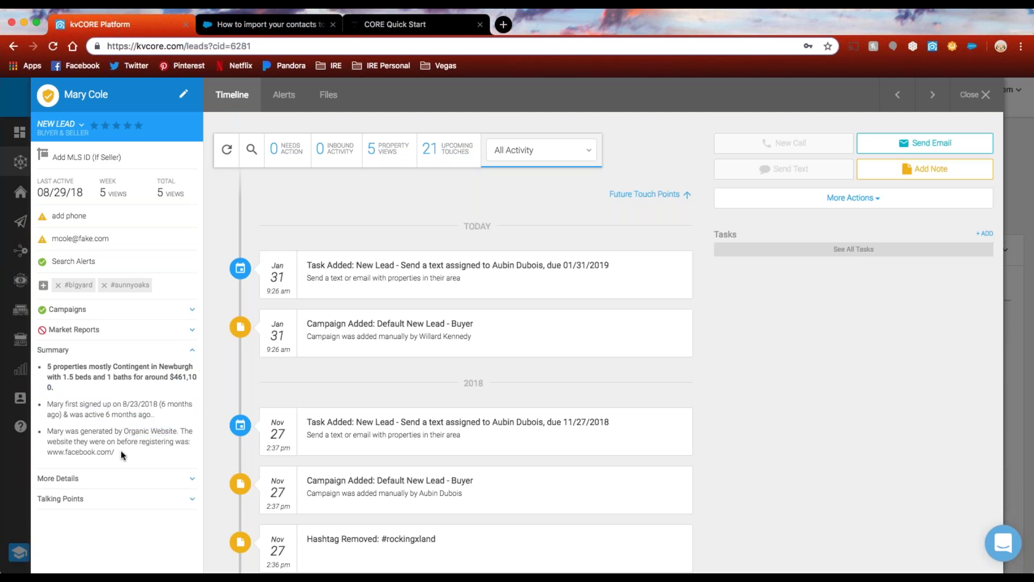
{"action": "left_click_drag", "start_coordinate": [121, 454], "coordinate": [47, 452]}
{"action": "left_click_drag", "start_coordinate": [123, 432], "coordinate": [178, 432]}
Expand the lead's additional details and read through contact info, home preferences, options, addresses and valuation.
{"action": "left_click", "coordinate": [192, 478]}
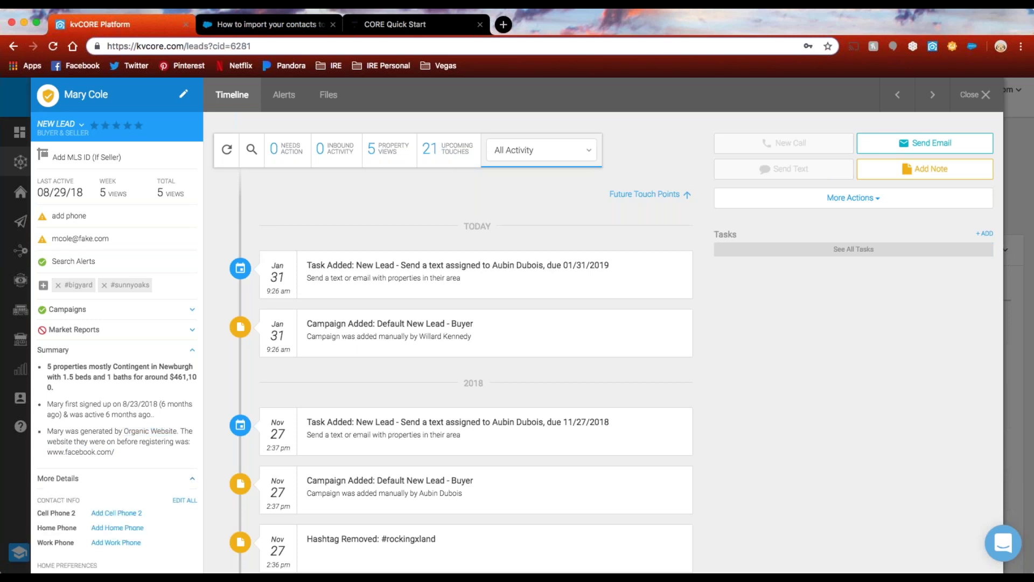
{"action": "scroll", "coordinate": [155, 432], "scroll_direction": "down", "scroll_amount": 1}
{"action": "scroll", "coordinate": [156, 433], "scroll_direction": "down", "scroll_amount": 3}
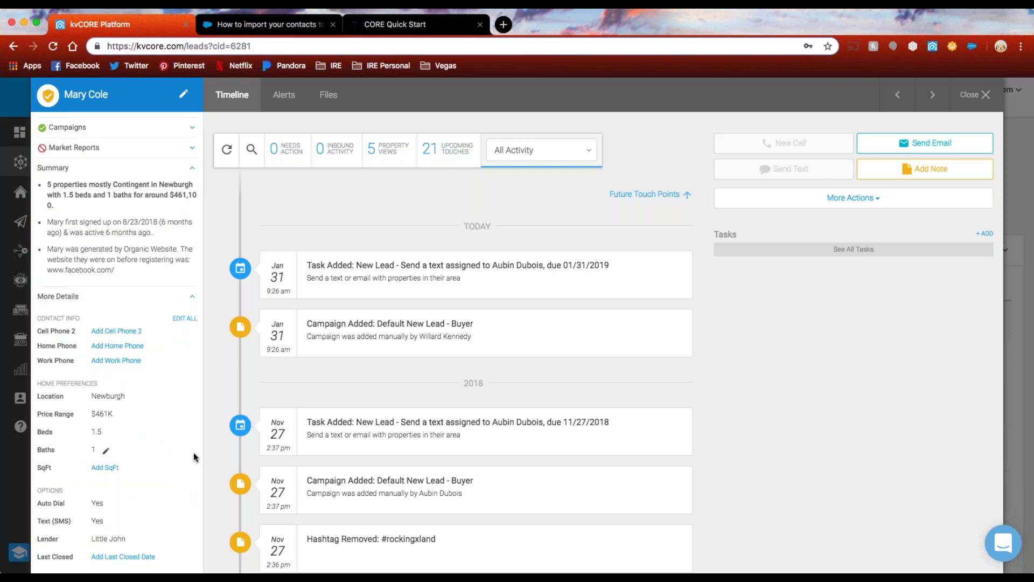
{"action": "scroll", "coordinate": [193, 452], "scroll_direction": "down", "scroll_amount": 3}
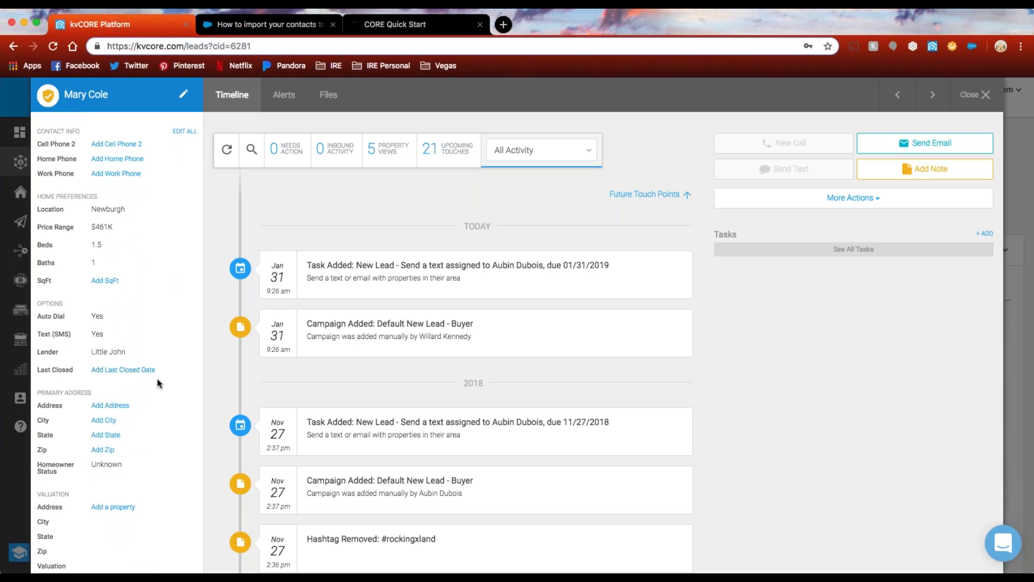
{"action": "scroll", "coordinate": [158, 383], "scroll_direction": "down", "scroll_amount": 2}
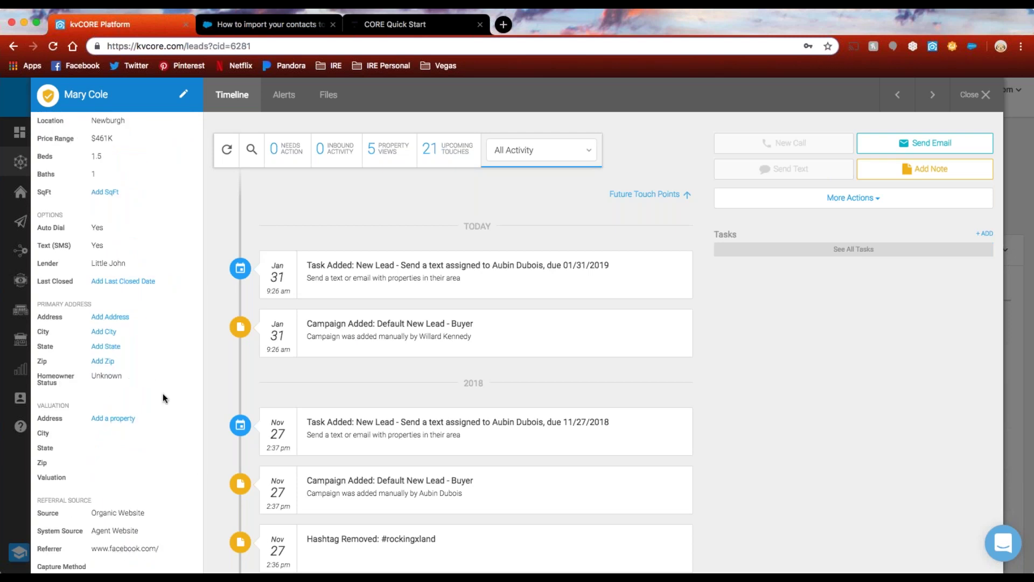
{"action": "scroll", "coordinate": [163, 393], "scroll_direction": "down", "scroll_amount": 2}
{"action": "scroll", "coordinate": [164, 385], "scroll_direction": "down", "scroll_amount": 1}
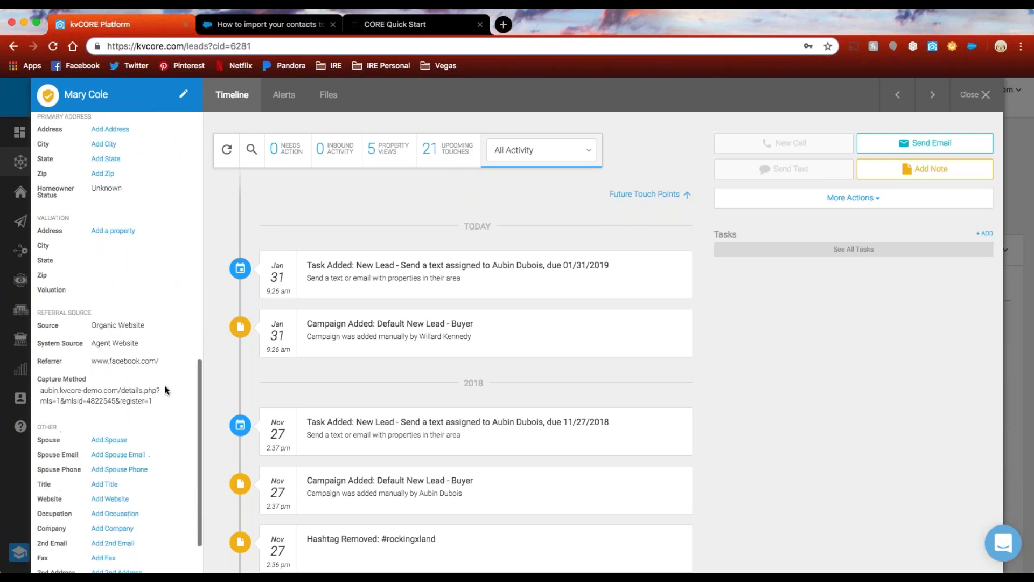
Examine the lead's Referral Source details, highlighting the capture method link, source and system source.
{"action": "scroll", "coordinate": [158, 415], "scroll_direction": "up", "scroll_amount": 1}
{"action": "left_click_drag", "start_coordinate": [59, 427], "coordinate": [40, 419]}
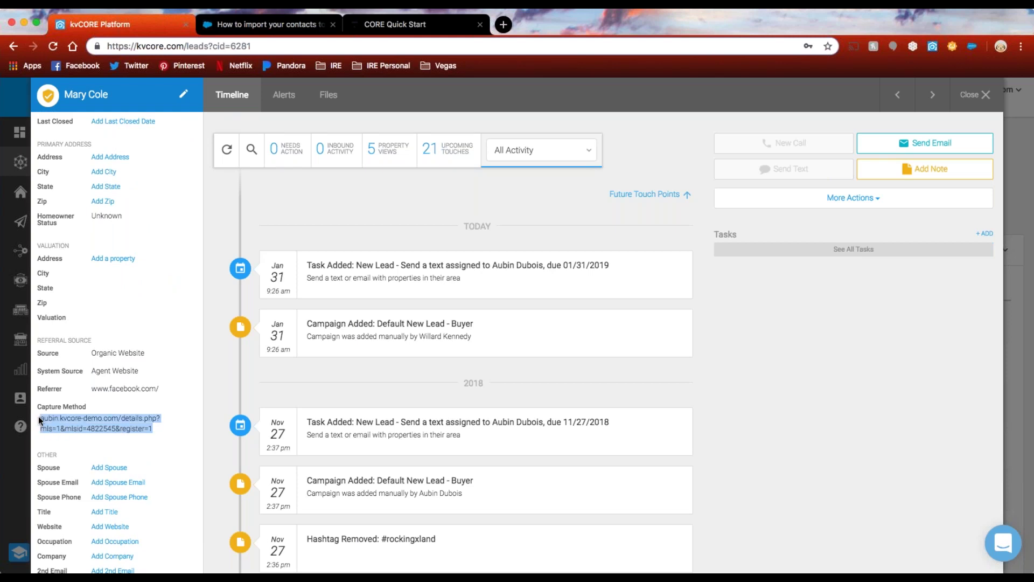
{"action": "left_click", "coordinate": [176, 423]}
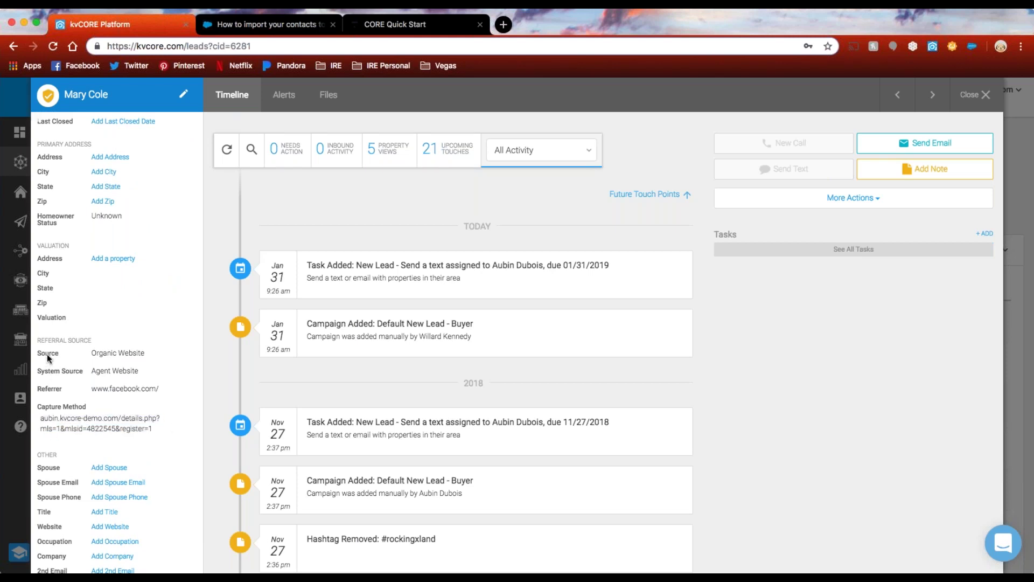
{"action": "left_click_drag", "start_coordinate": [100, 354], "coordinate": [164, 377]}
{"action": "left_click", "coordinate": [163, 377]}
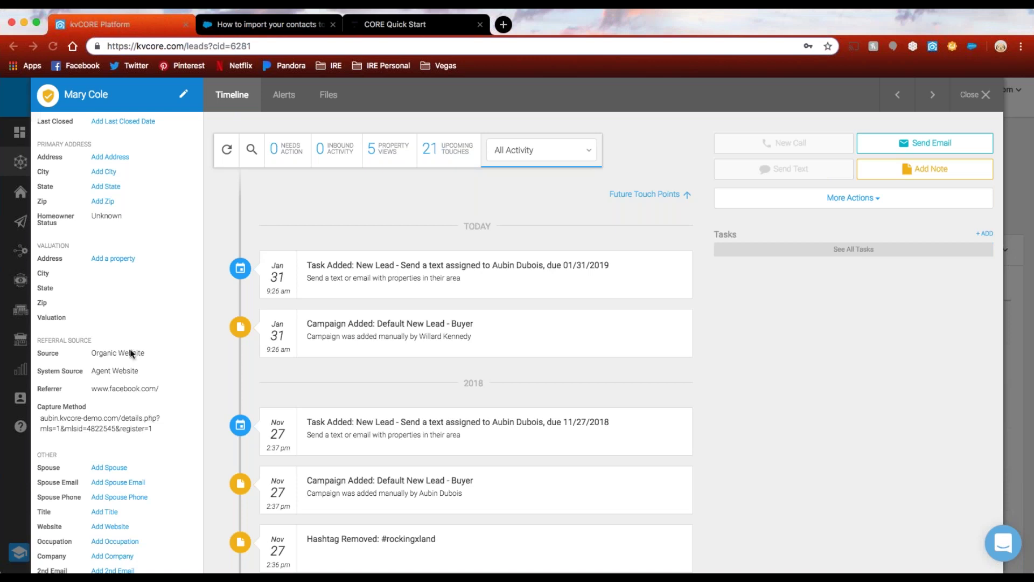
Review the remaining Other fields down to Assigned Agent, and collapse the lead's additional details.
{"action": "scroll", "coordinate": [169, 343], "scroll_direction": "down", "scroll_amount": 5}
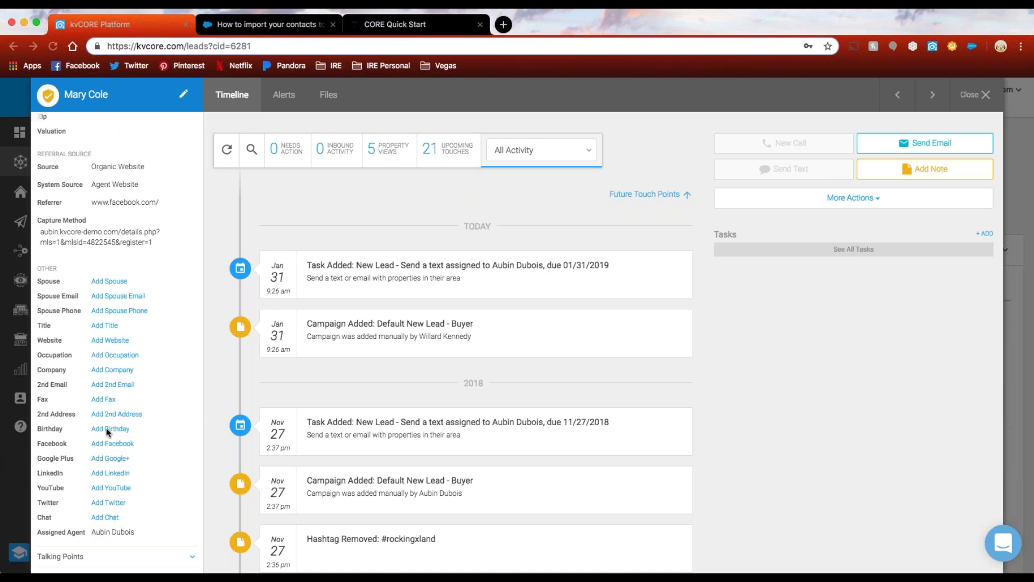
{"action": "scroll", "coordinate": [172, 429], "scroll_direction": "up", "scroll_amount": 15}
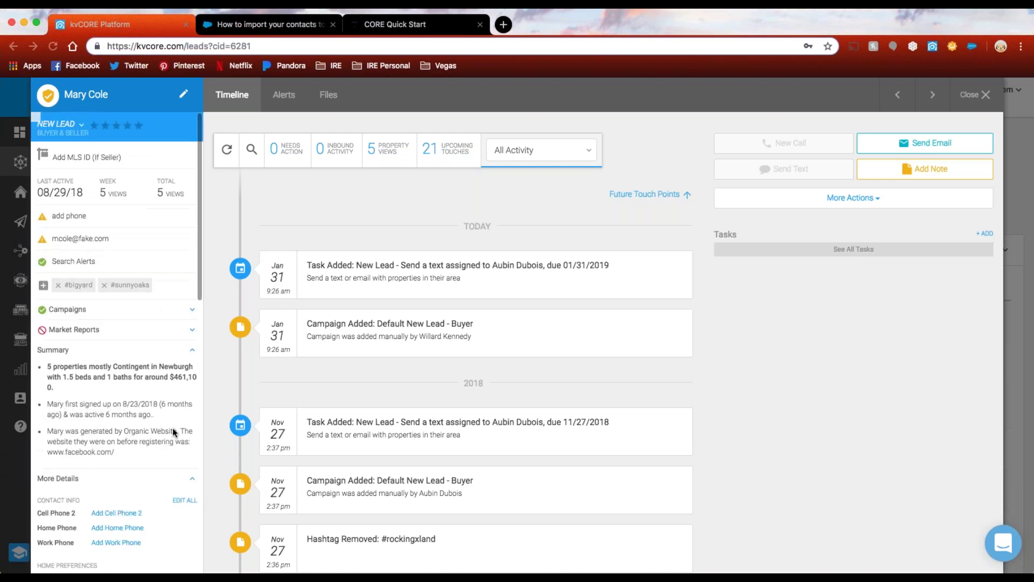
{"action": "left_click", "coordinate": [191, 480]}
{"action": "left_click", "coordinate": [192, 479]}
{"action": "left_click", "coordinate": [191, 480]}
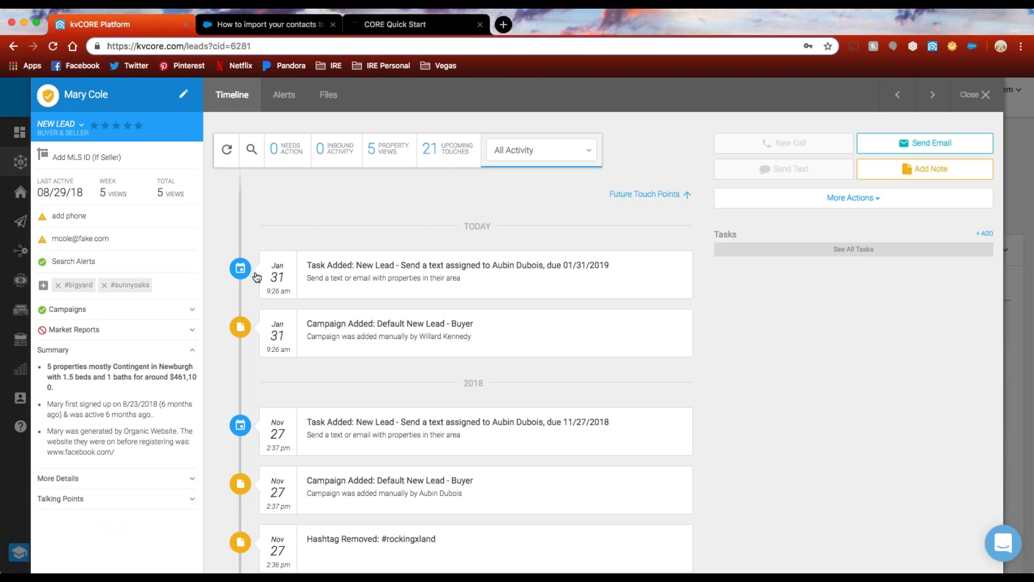
Review the lead's activity timeline down to its earliest entries and return to the most recent ones.
{"action": "scroll", "coordinate": [349, 365], "scroll_direction": "down", "scroll_amount": 7}
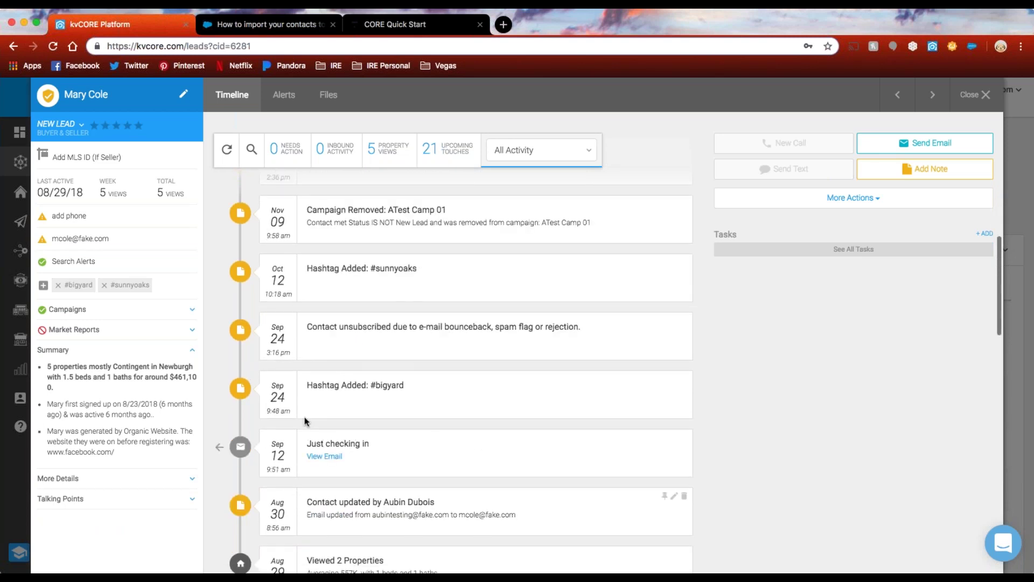
{"action": "scroll", "coordinate": [239, 443], "scroll_direction": "down", "scroll_amount": 5}
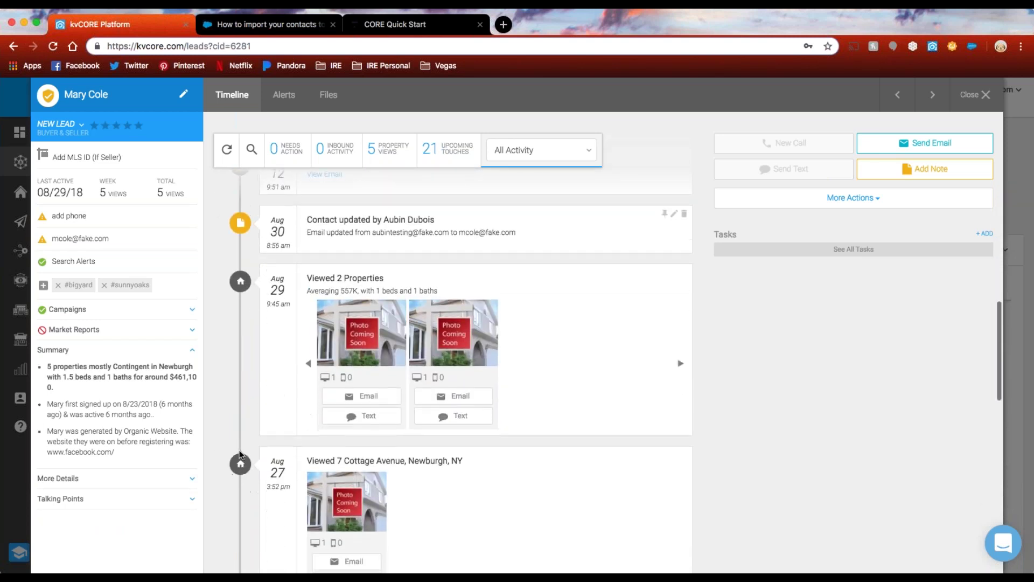
{"action": "scroll", "coordinate": [241, 448], "scroll_direction": "down", "scroll_amount": 7}
{"action": "scroll", "coordinate": [244, 452], "scroll_direction": "down", "scroll_amount": 7}
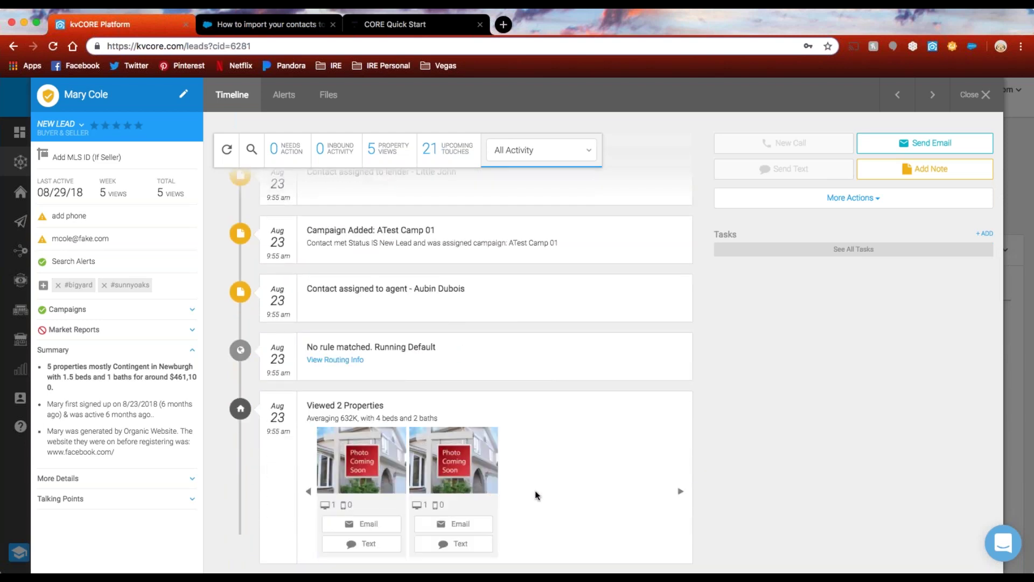
{"action": "scroll", "coordinate": [535, 491], "scroll_direction": "up", "scroll_amount": 15}
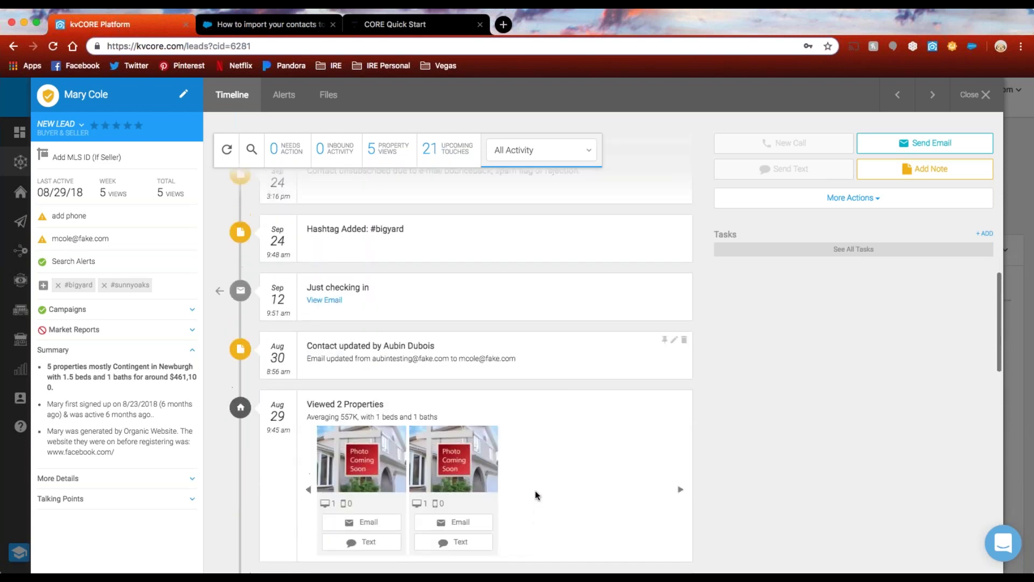
{"action": "scroll", "coordinate": [535, 491], "scroll_direction": "up", "scroll_amount": 4}
{"action": "scroll", "coordinate": [535, 491], "scroll_direction": "down", "scroll_amount": 3}
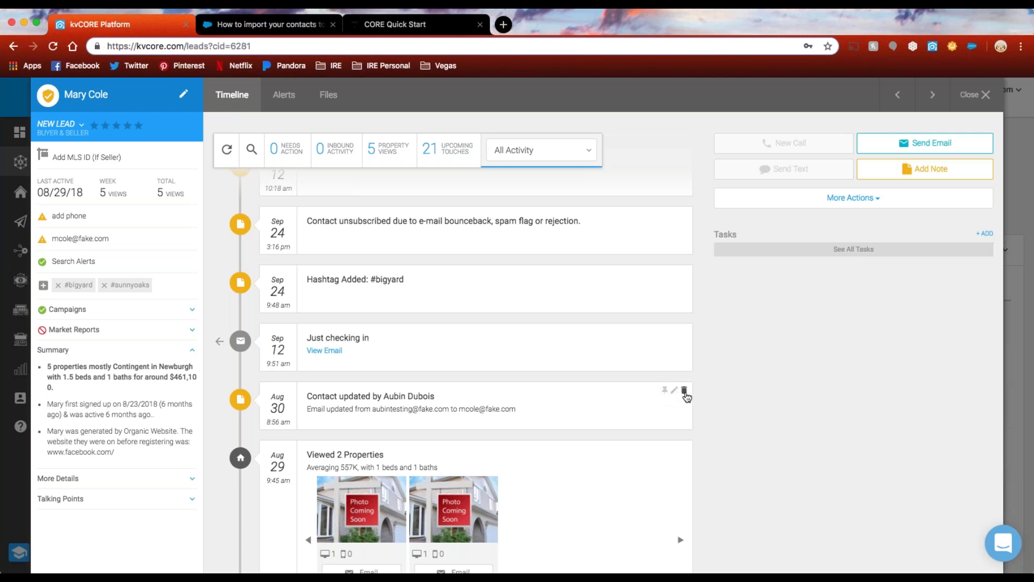
{"action": "scroll", "coordinate": [641, 412], "scroll_direction": "up", "scroll_amount": 10}
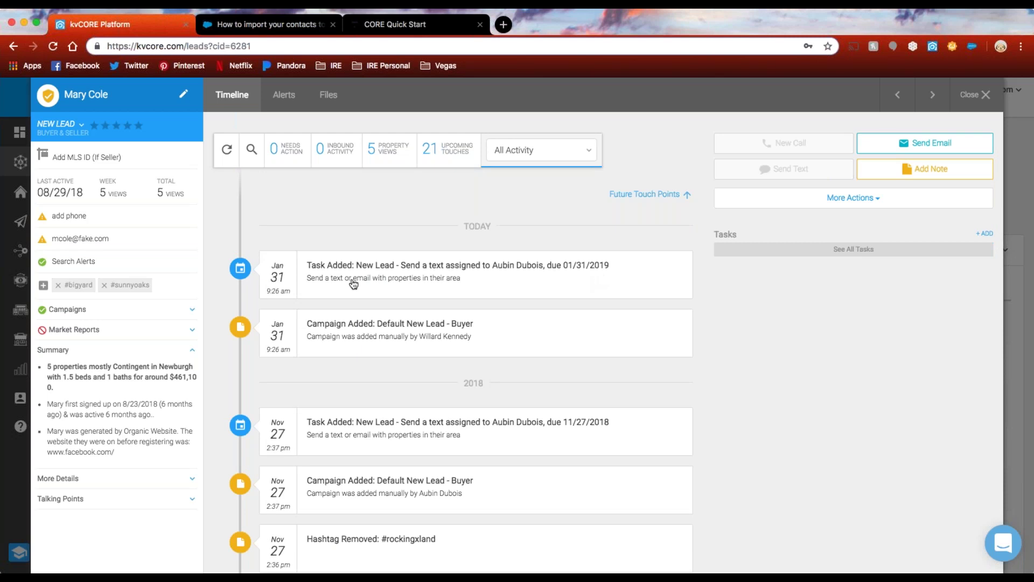
Display the lead's future touch points and read through the upcoming Default New Lead - Buyer campaign touches.
{"action": "mouse_move", "coordinate": [41, 315]}
{"action": "left_click", "coordinate": [618, 195]}
{"action": "scroll", "coordinate": [636, 274], "scroll_direction": "down", "scroll_amount": 10}
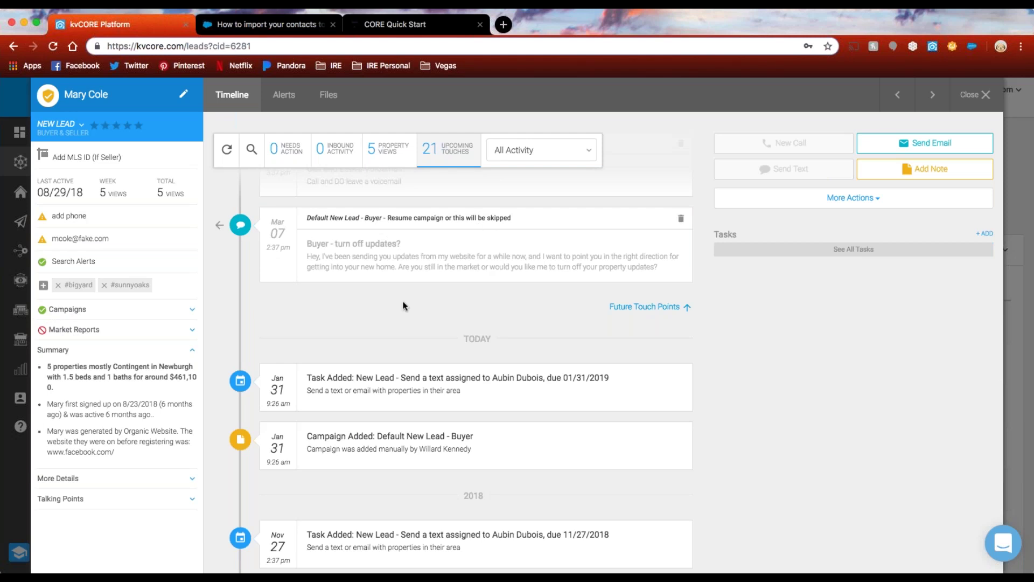
{"action": "scroll", "coordinate": [418, 291], "scroll_direction": "up", "scroll_amount": 2}
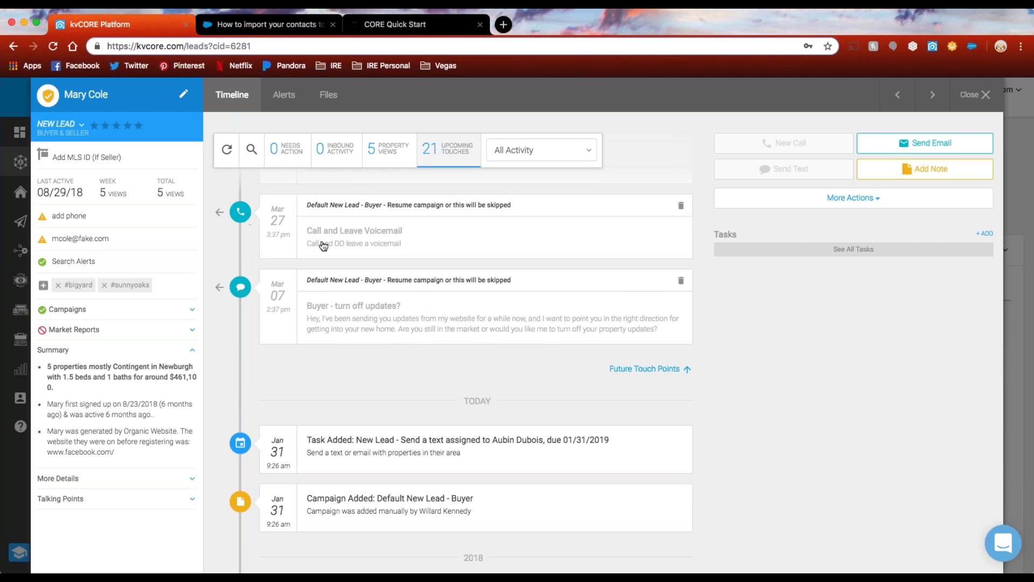
{"action": "scroll", "coordinate": [324, 246], "scroll_direction": "up", "scroll_amount": 5}
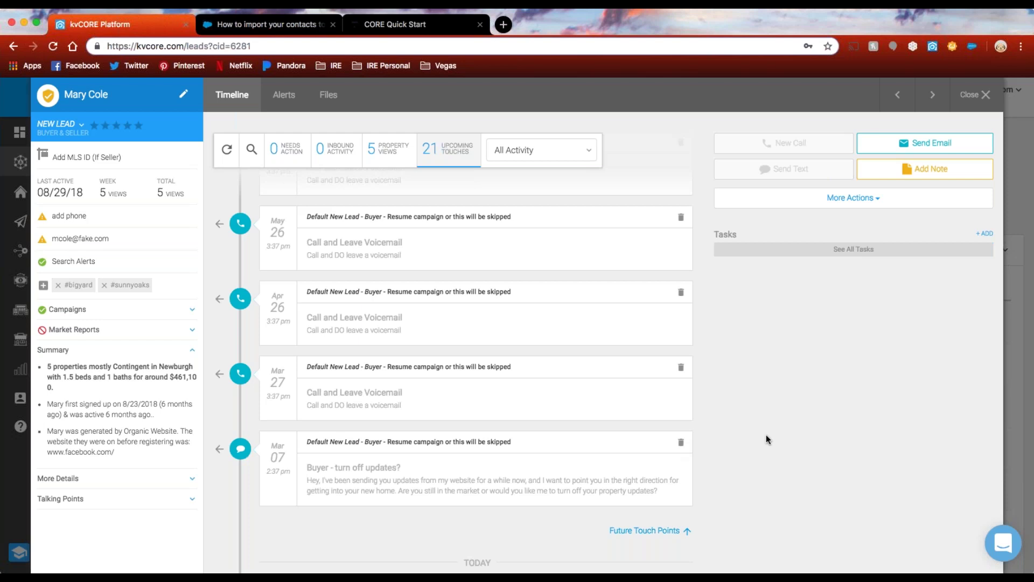
Look over the additional collaboration and communication actions available for the lead, and close the list.
{"action": "scroll", "coordinate": [766, 434], "scroll_direction": "down", "scroll_amount": 5}
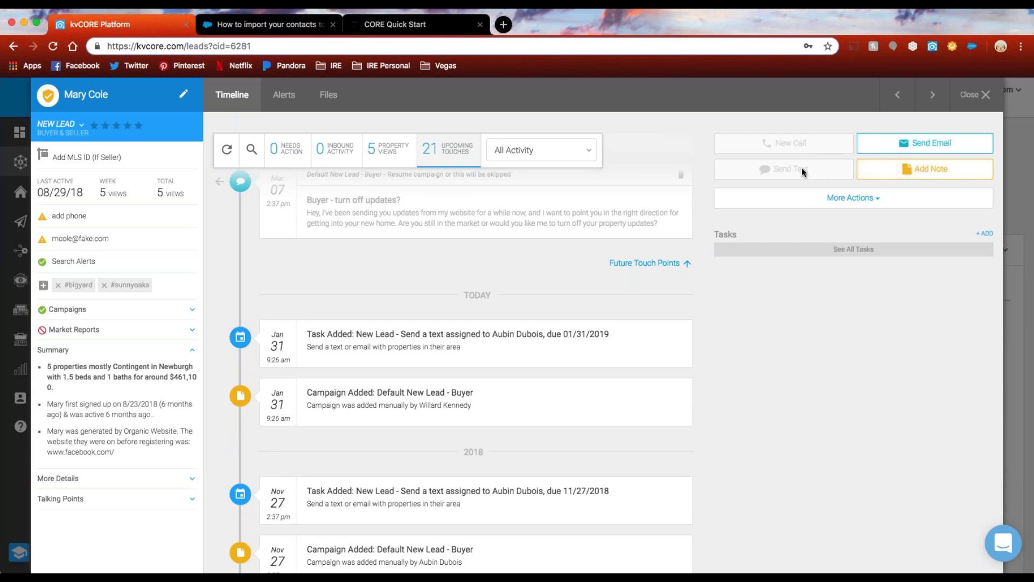
{"action": "left_click", "coordinate": [865, 198]}
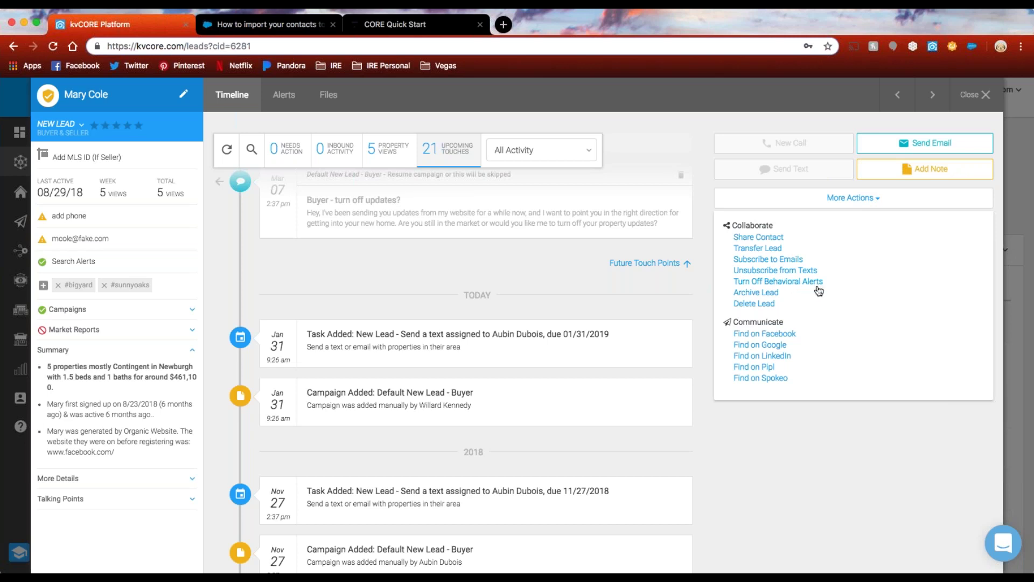
{"action": "left_click", "coordinate": [810, 471]}
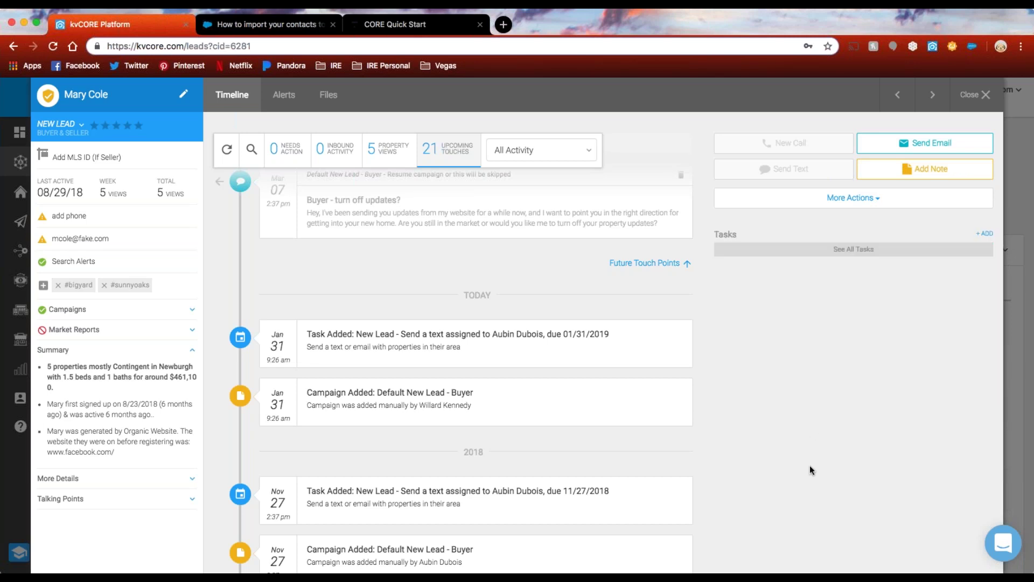
Open the lead's first search alert for editing and review its listing type, keyword, area, bedroom and price criteria.
{"action": "left_click", "coordinate": [290, 101]}
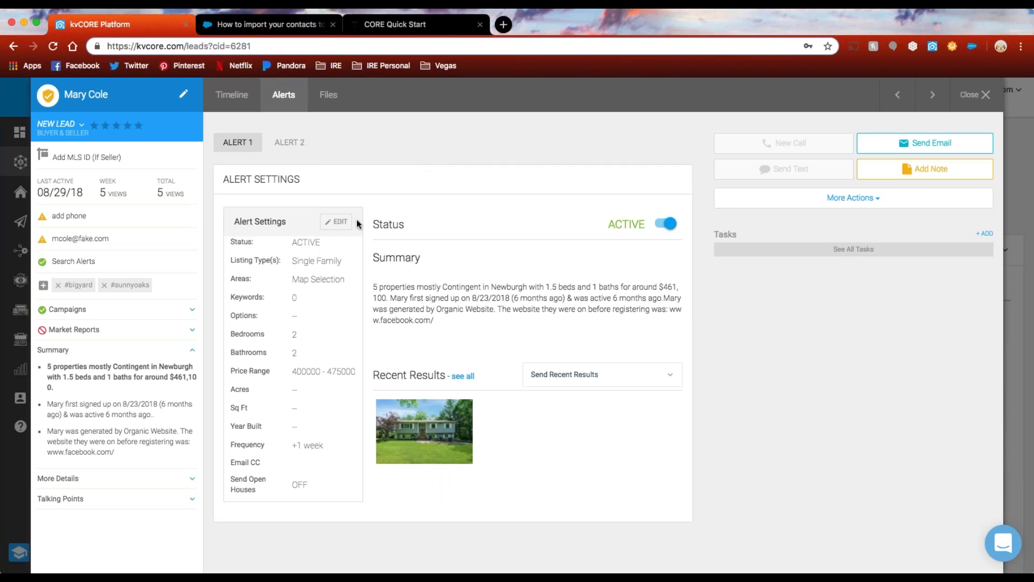
{"action": "left_click", "coordinate": [338, 222]}
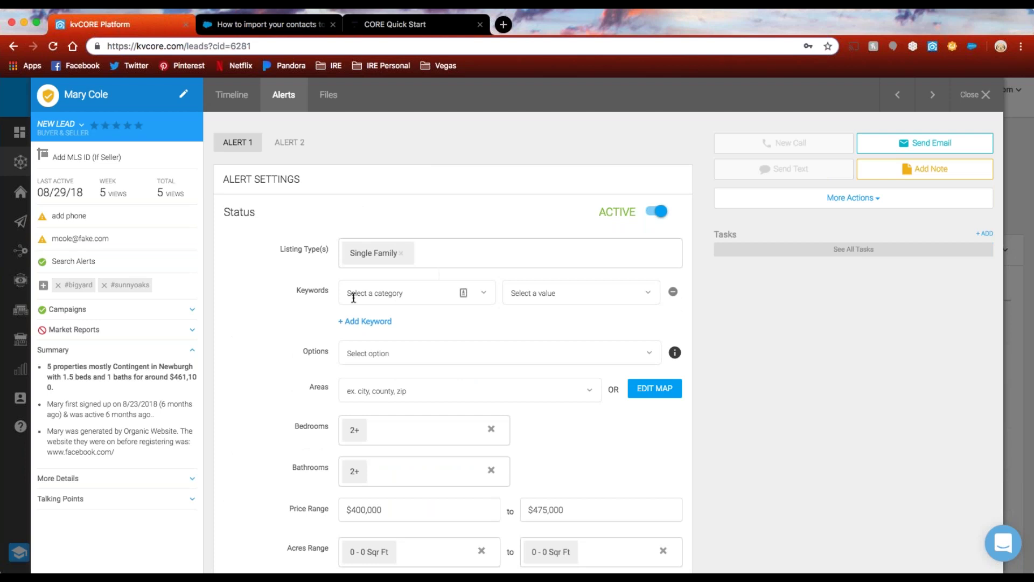
{"action": "scroll", "coordinate": [276, 294], "scroll_direction": "down", "scroll_amount": 3}
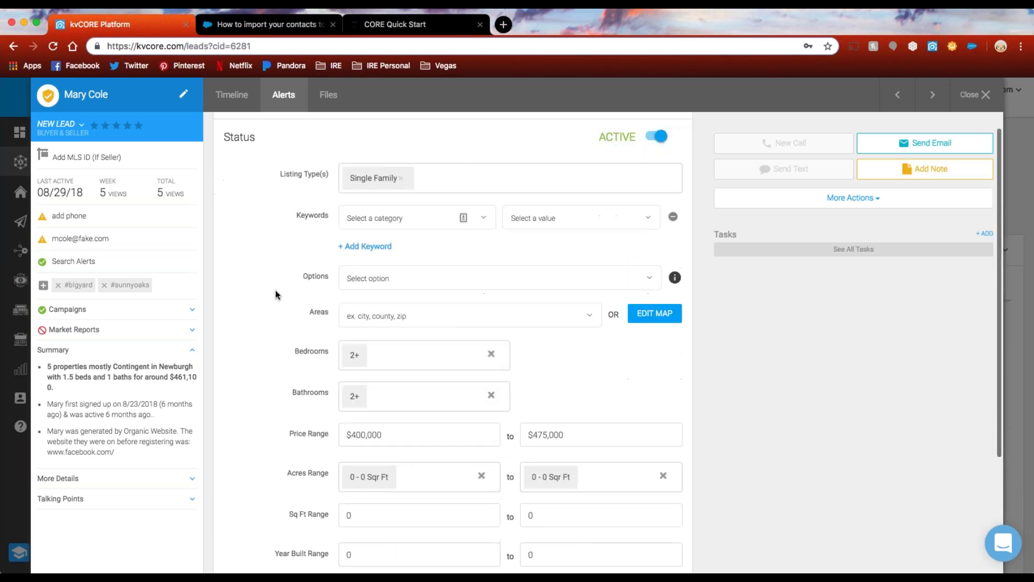
{"action": "scroll", "coordinate": [276, 293], "scroll_direction": "up", "scroll_amount": 1}
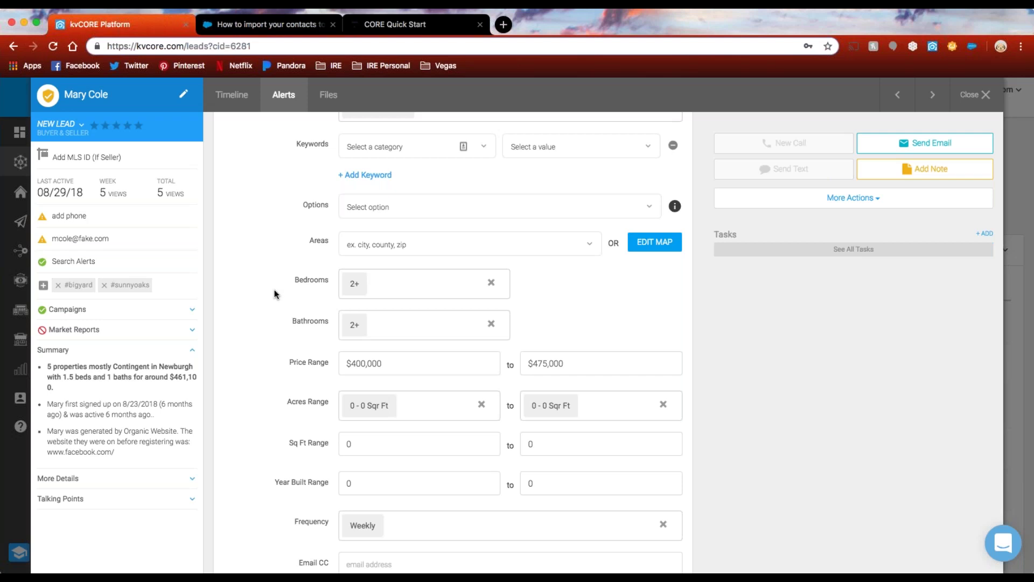
{"action": "scroll", "coordinate": [274, 290], "scroll_direction": "up", "scroll_amount": 3}
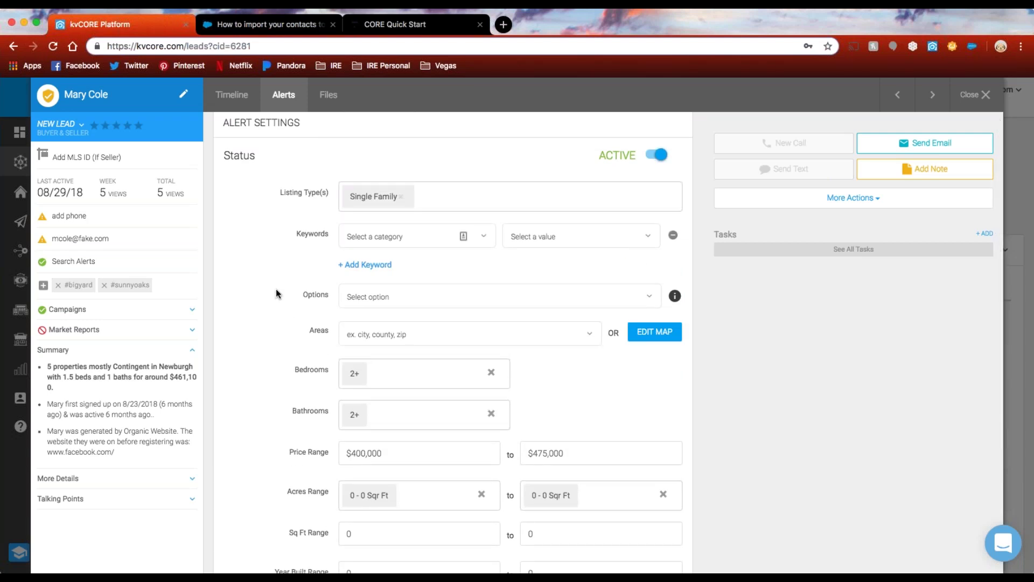
Check the alert's frequency choices and saving options, and leave the alert settings without saving.
{"action": "scroll", "coordinate": [277, 293], "scroll_direction": "down", "scroll_amount": 5}
{"action": "left_click", "coordinate": [458, 423]}
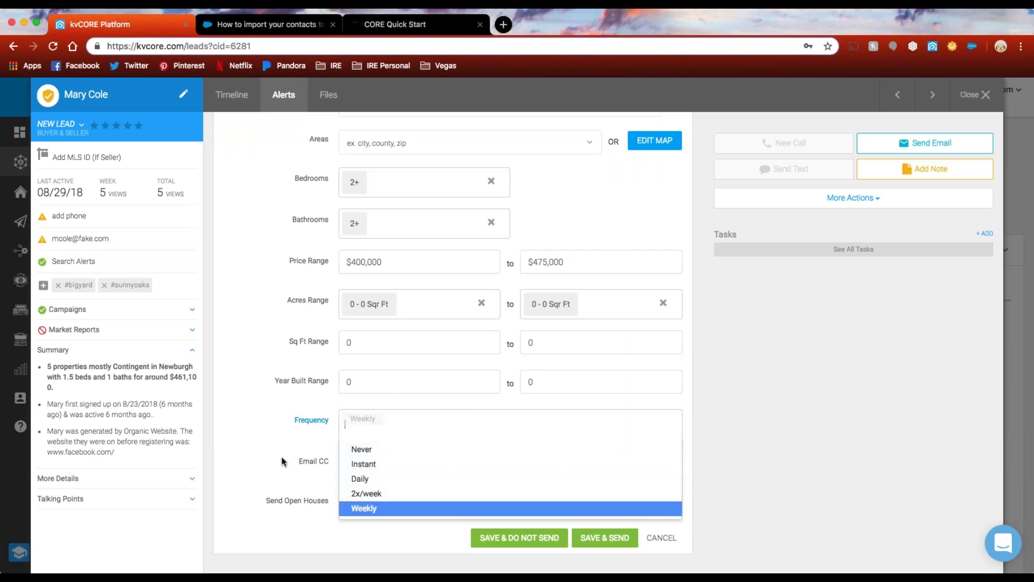
{"action": "left_click", "coordinate": [272, 441]}
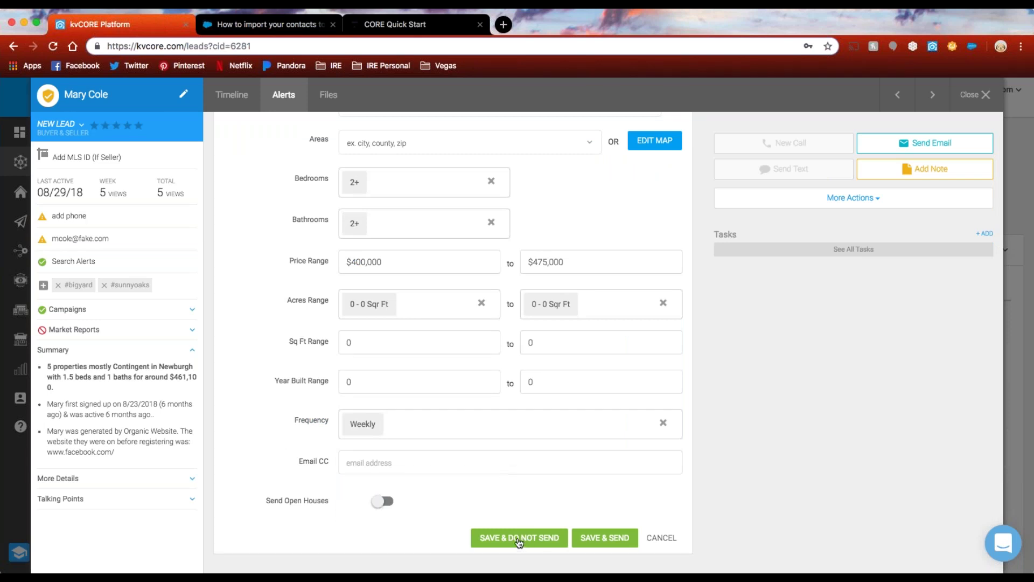
{"action": "left_click", "coordinate": [667, 543]}
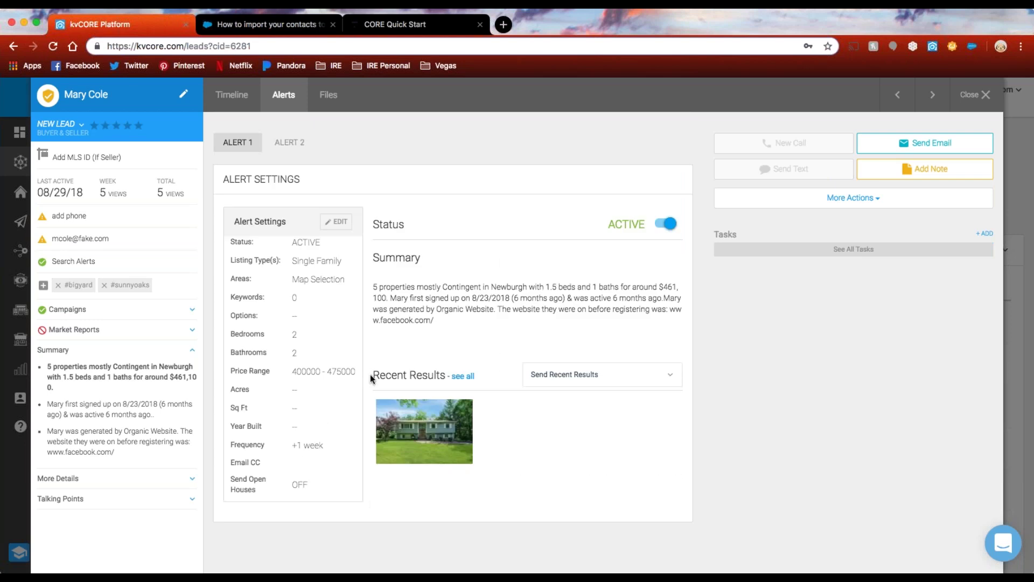
Highlight the alert's Recent Results heading and look over the options for sending recent results.
{"action": "left_click_drag", "start_coordinate": [373, 375], "coordinate": [455, 375]}
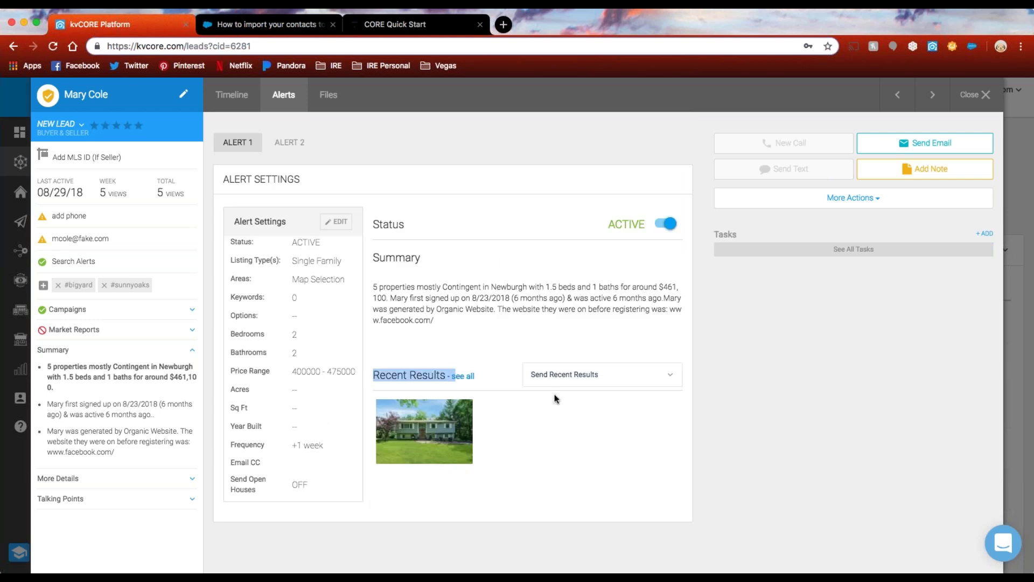
{"action": "left_click", "coordinate": [604, 422]}
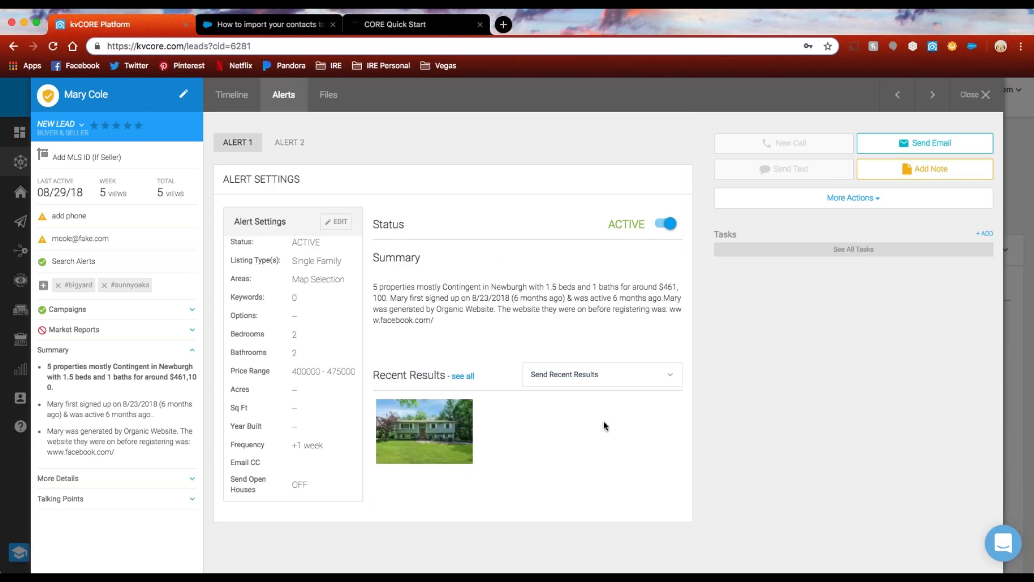
{"action": "left_click", "coordinate": [671, 377]}
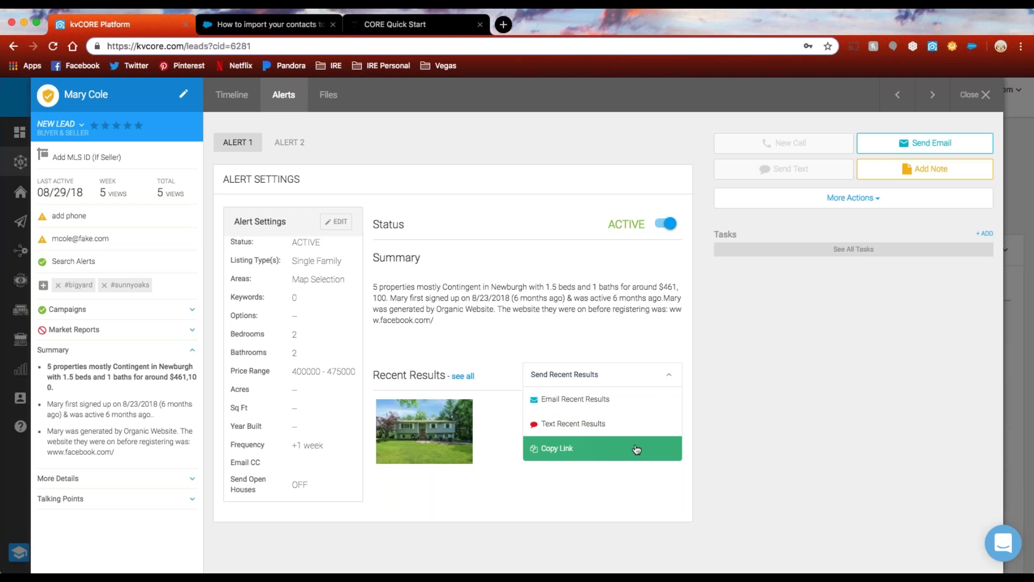
{"action": "left_click", "coordinate": [784, 399]}
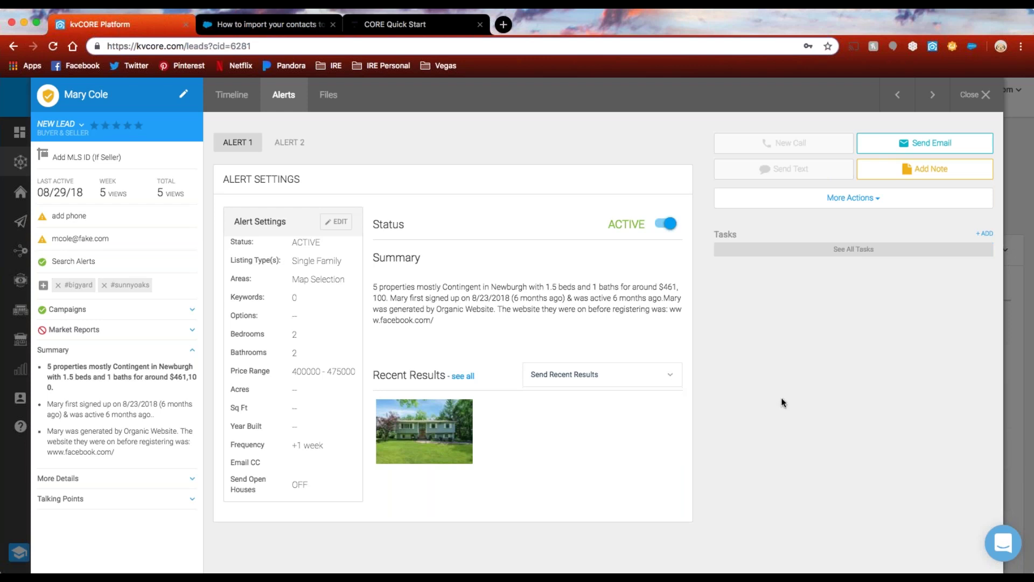
Highlight the lead's Tasks heading, clear the selection and close the lead profile.
{"action": "left_click_drag", "start_coordinate": [779, 399], "coordinate": [747, 231]}
{"action": "triple_click", "coordinate": [747, 233]}
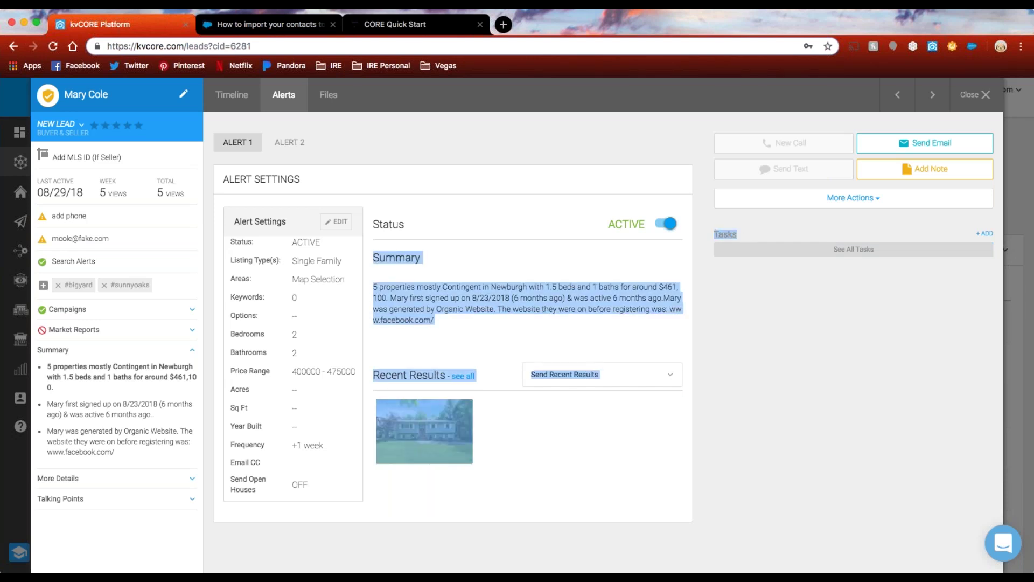
{"action": "left_click", "coordinate": [748, 235]}
{"action": "left_click", "coordinate": [978, 95]}
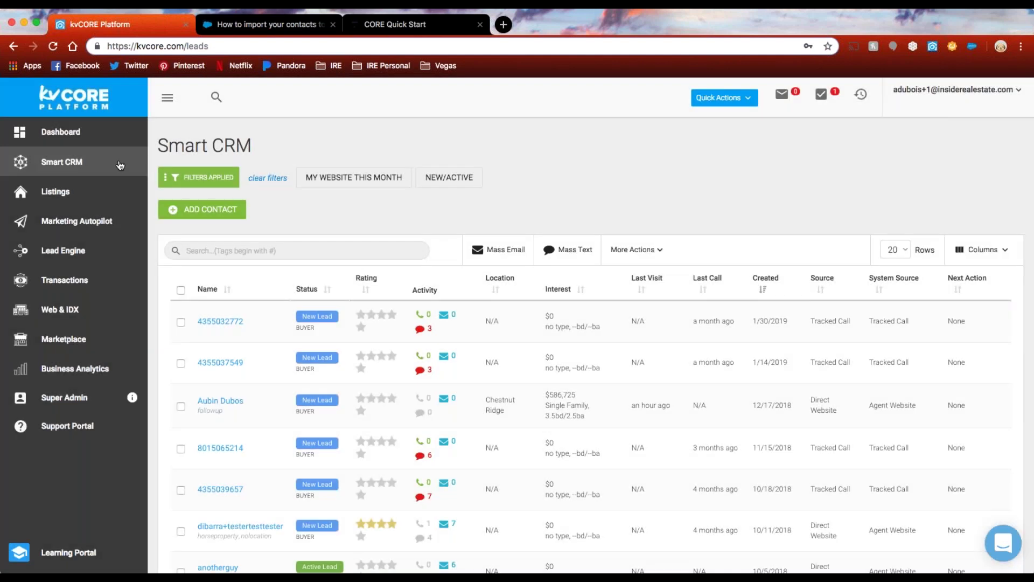
Go to the Dashboard and list the past-due calls from today's call summary.
{"action": "left_click", "coordinate": [75, 138]}
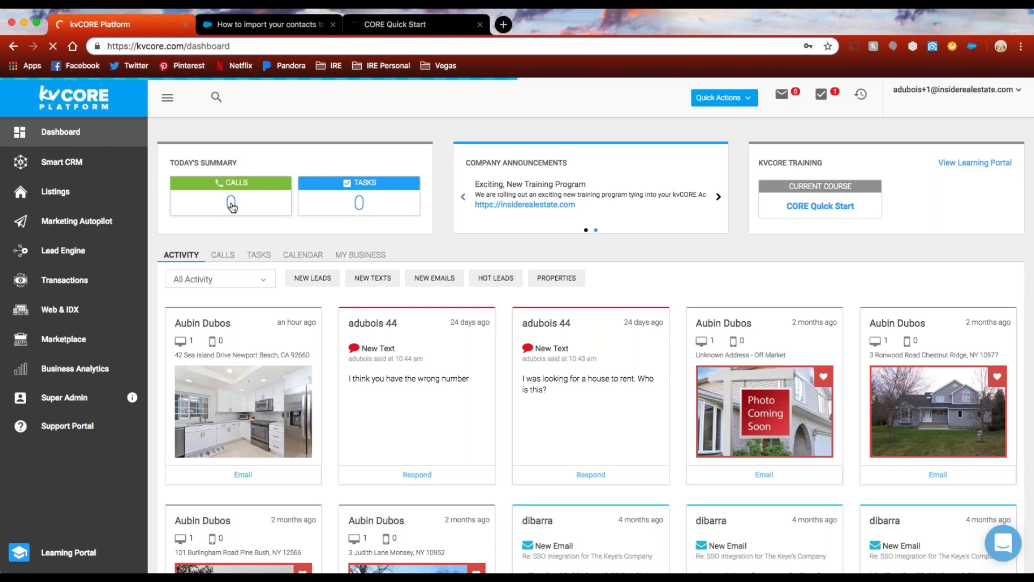
{"action": "left_click", "coordinate": [232, 207]}
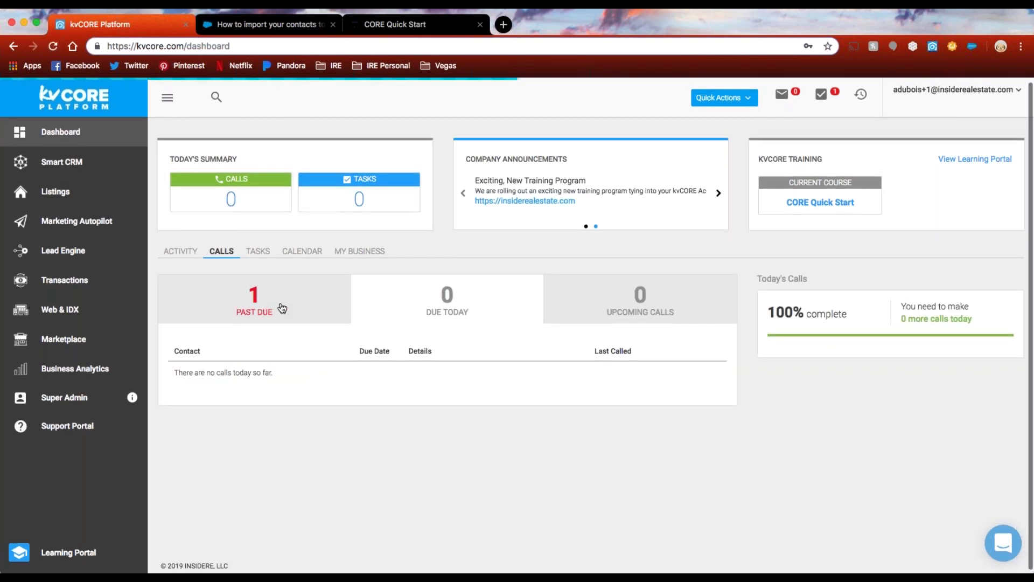
{"action": "left_click", "coordinate": [269, 310]}
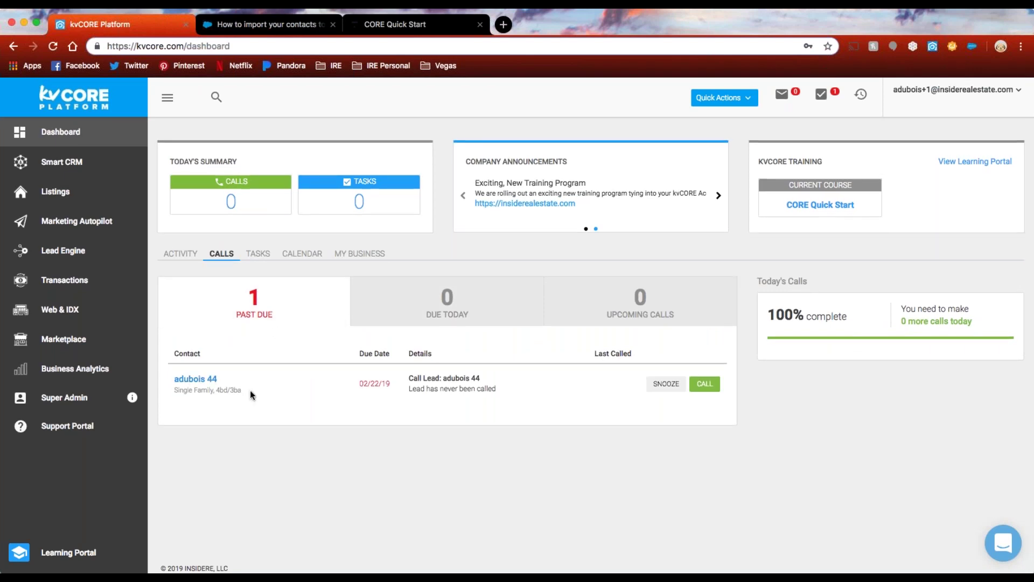
Examine the past-due call's property interest and details, and briefly view the linked contact's profile.
{"action": "left_click_drag", "start_coordinate": [249, 393], "coordinate": [184, 393]}
{"action": "left_click", "coordinate": [184, 394]}
{"action": "scroll", "coordinate": [275, 429], "scroll_direction": "down", "scroll_amount": 1}
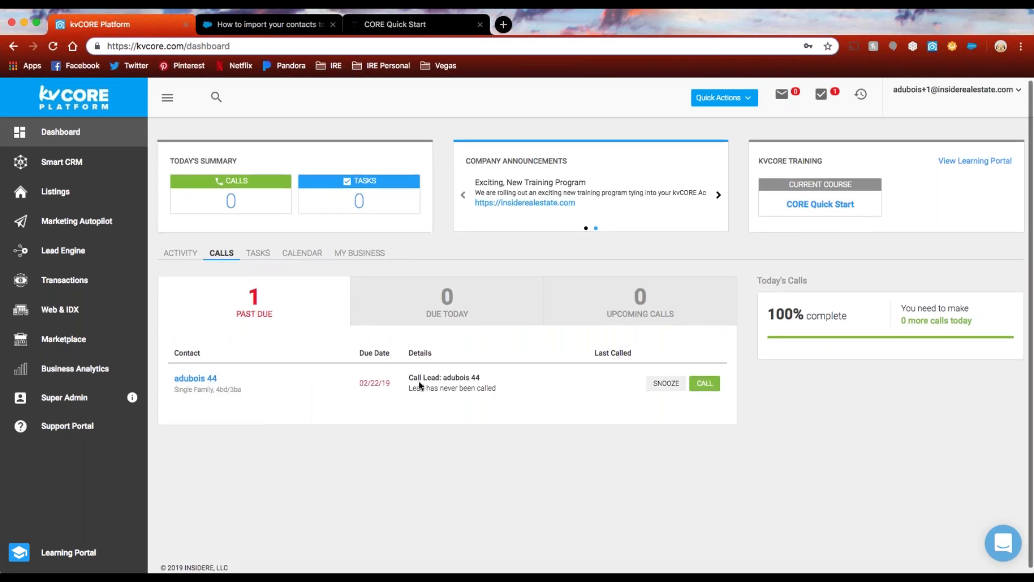
{"action": "left_click_drag", "start_coordinate": [412, 376], "coordinate": [513, 402]}
{"action": "left_click", "coordinate": [518, 405]}
{"action": "scroll", "coordinate": [666, 394], "scroll_direction": "up", "scroll_amount": 1}
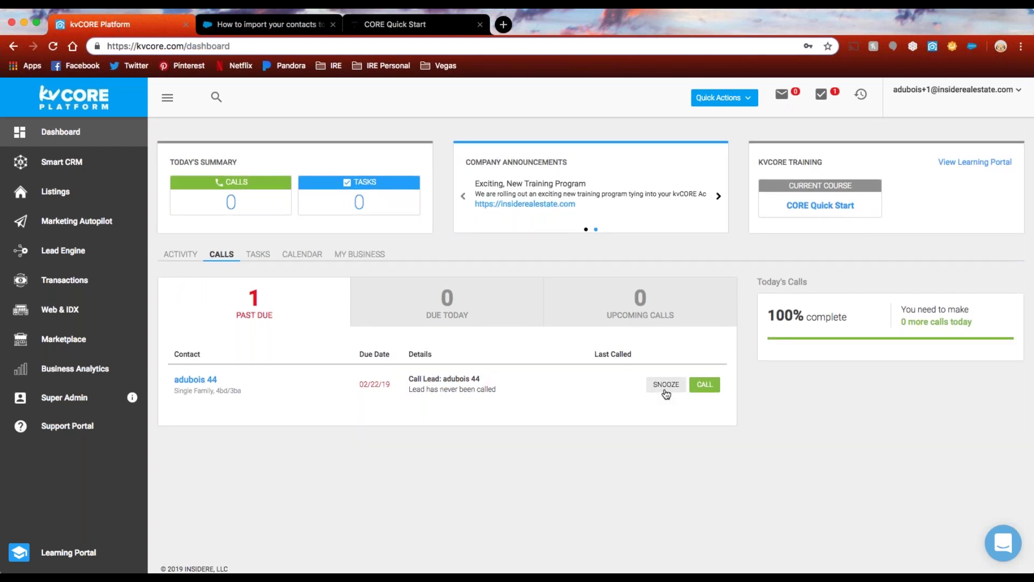
{"action": "left_click", "coordinate": [207, 380]}
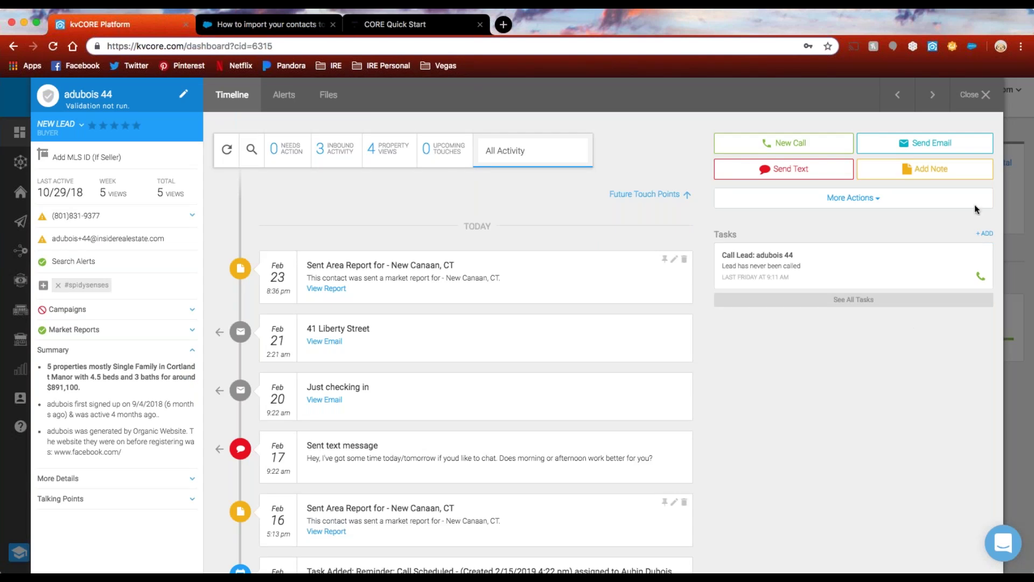
{"action": "left_click", "coordinate": [970, 96]}
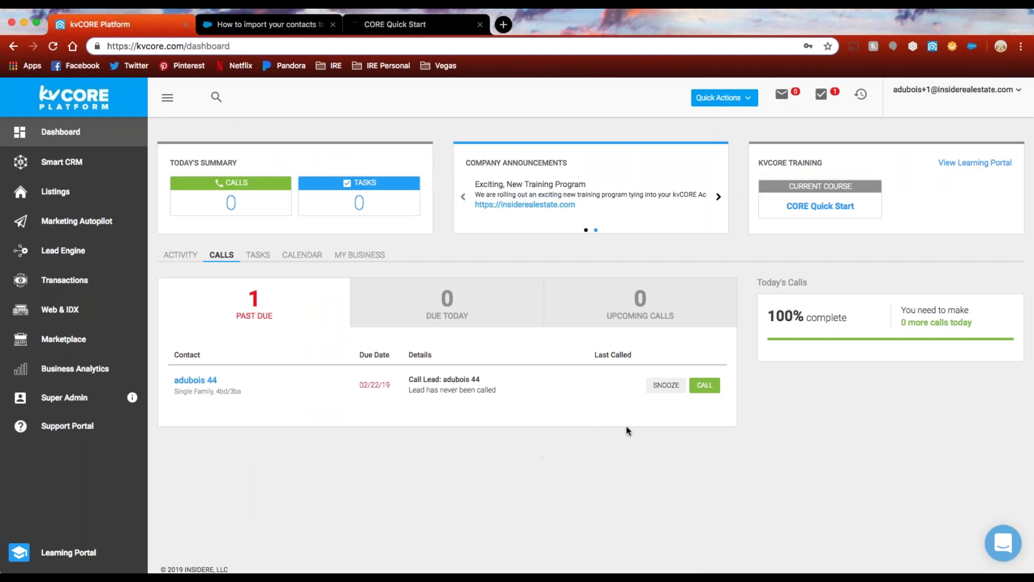
Start a new call for the past-due contact, highlight the contact details and phone number, and display the Log Call form.
{"action": "left_click", "coordinate": [706, 386]}
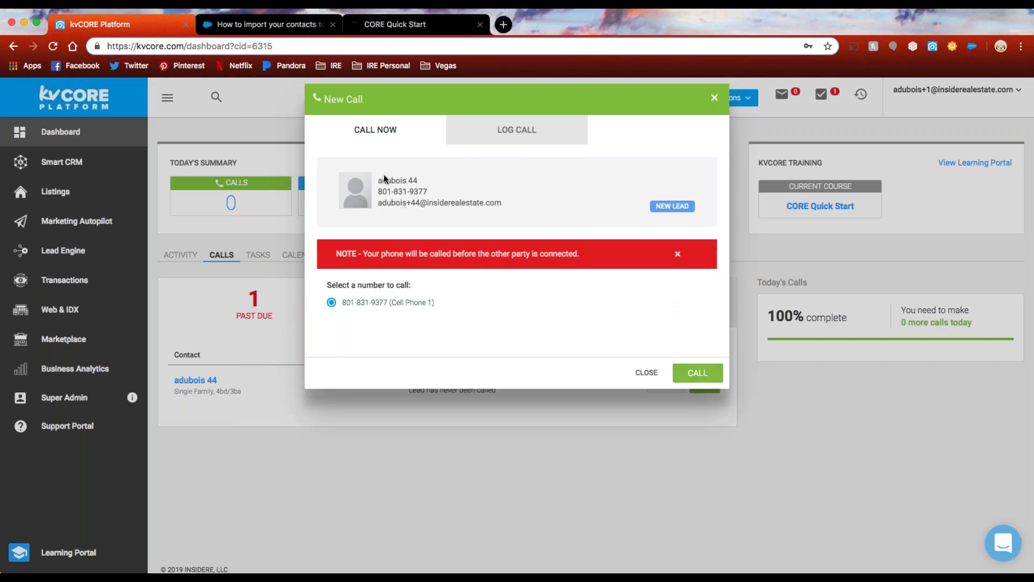
{"action": "left_click_drag", "start_coordinate": [380, 179], "coordinate": [506, 211]}
{"action": "left_click", "coordinate": [474, 304]}
{"action": "left_click_drag", "start_coordinate": [442, 308], "coordinate": [342, 305]}
{"action": "left_click", "coordinate": [343, 311]}
{"action": "left_click", "coordinate": [508, 131]}
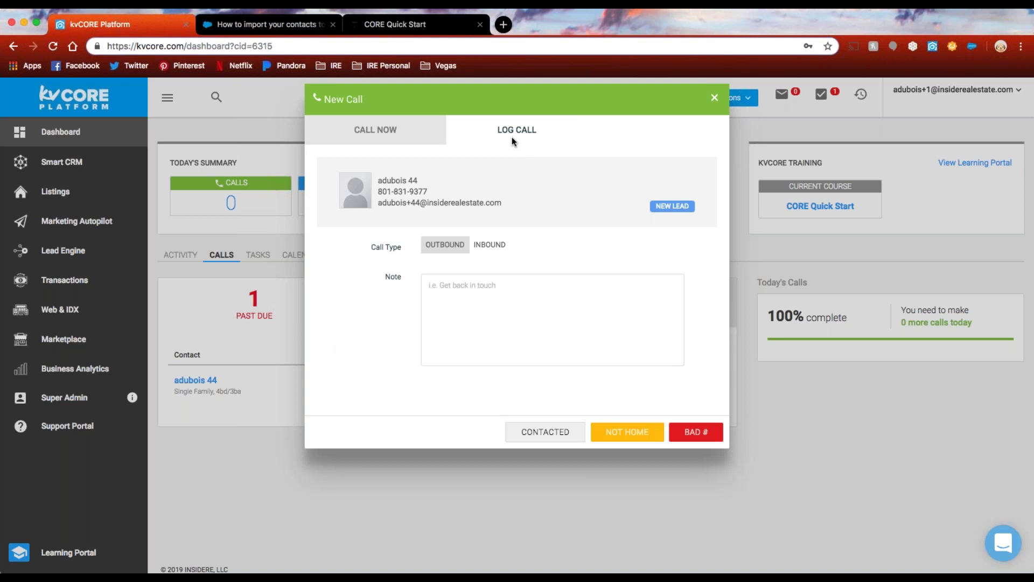
Close the New Call form without logging a call and display the Dashboard's task list.
{"action": "left_click", "coordinate": [482, 284]}
{"action": "left_click", "coordinate": [715, 99]}
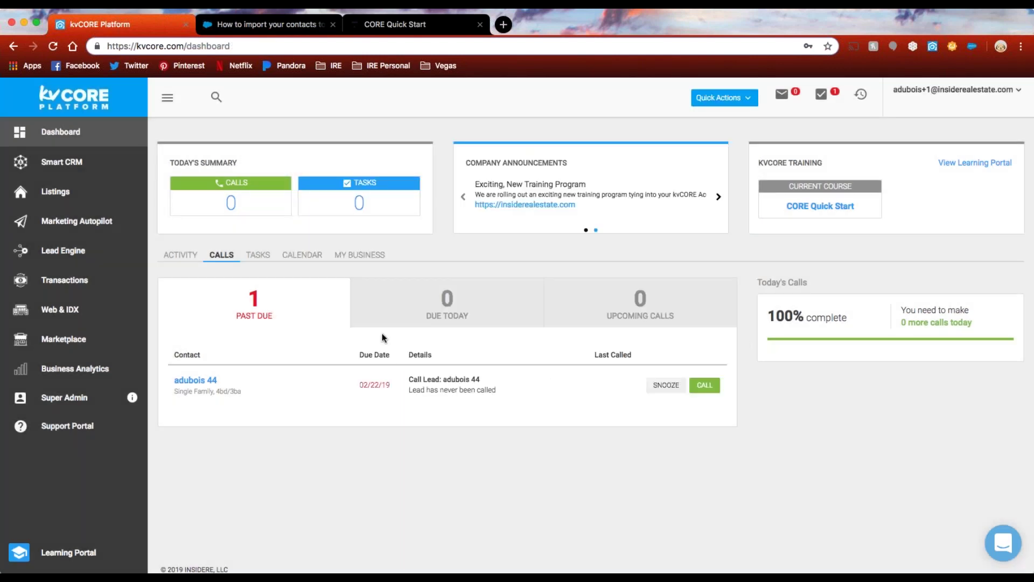
{"action": "left_click", "coordinate": [257, 257]}
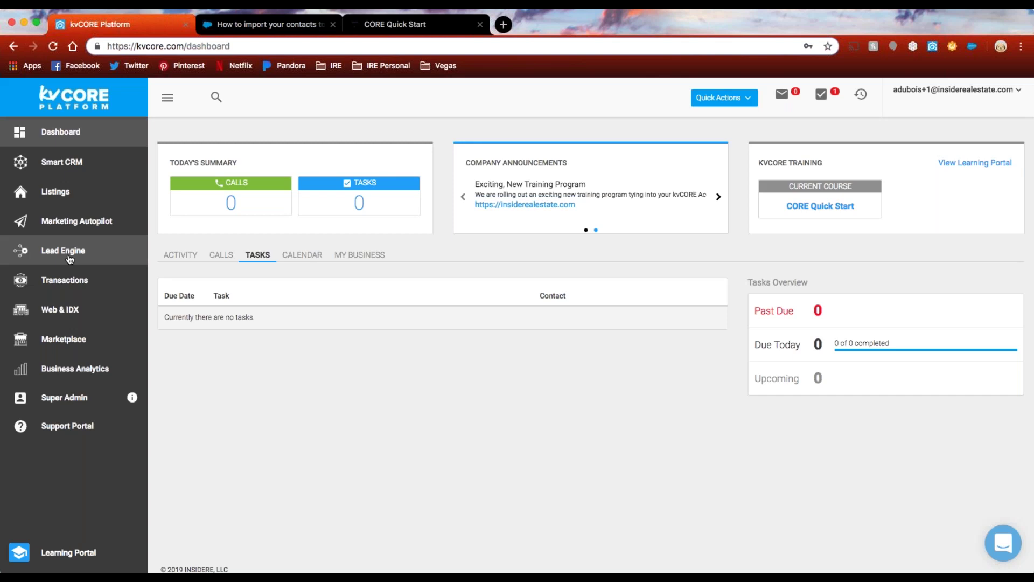
Open the Behavioral Automation settings in Marketing Autopilot and briefly check the account menu.
{"action": "left_click", "coordinate": [72, 221]}
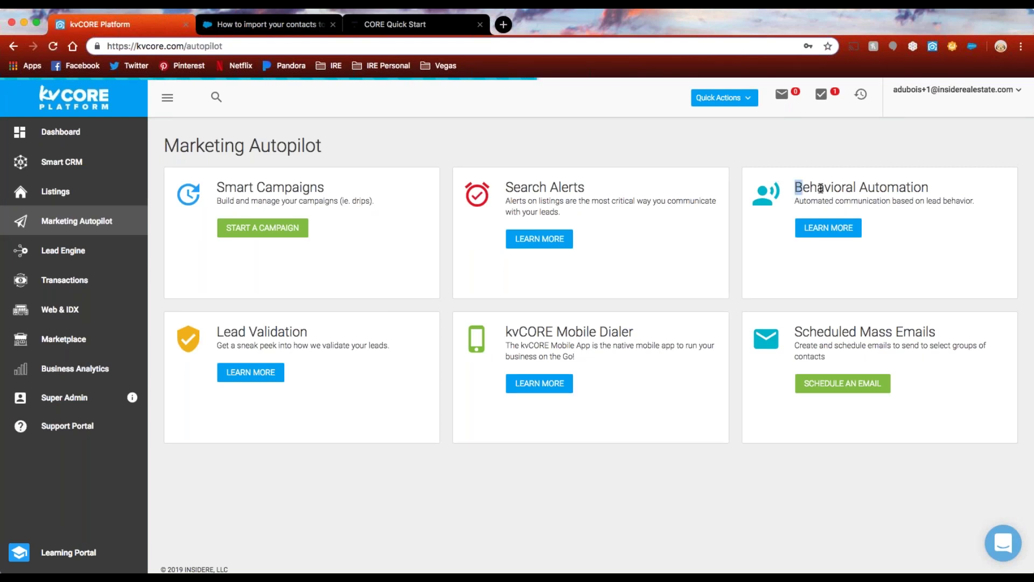
{"action": "left_click_drag", "start_coordinate": [796, 189], "coordinate": [930, 192]}
{"action": "left_click", "coordinate": [913, 239]}
{"action": "left_click", "coordinate": [831, 228]}
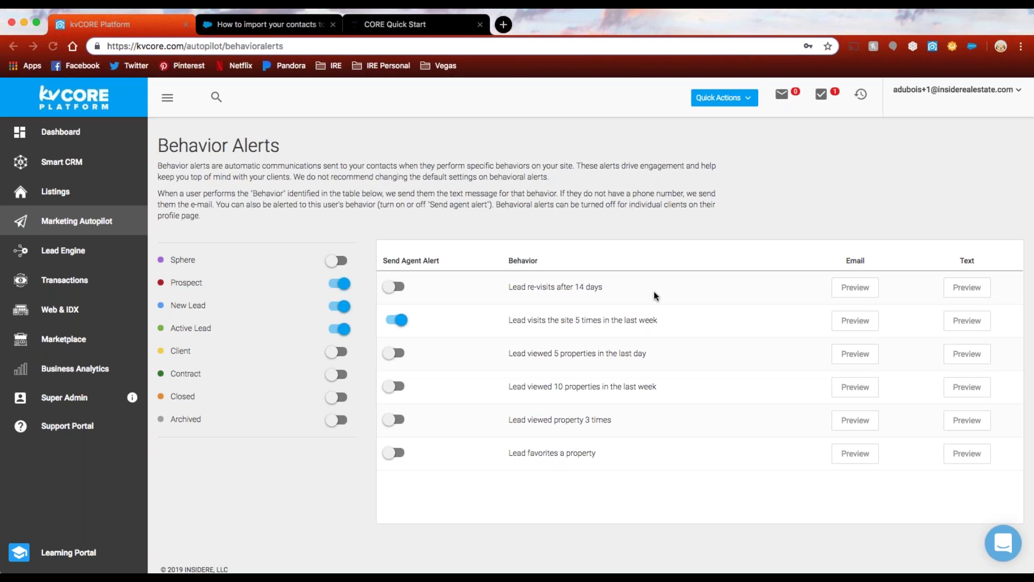
{"action": "left_click", "coordinate": [949, 89]}
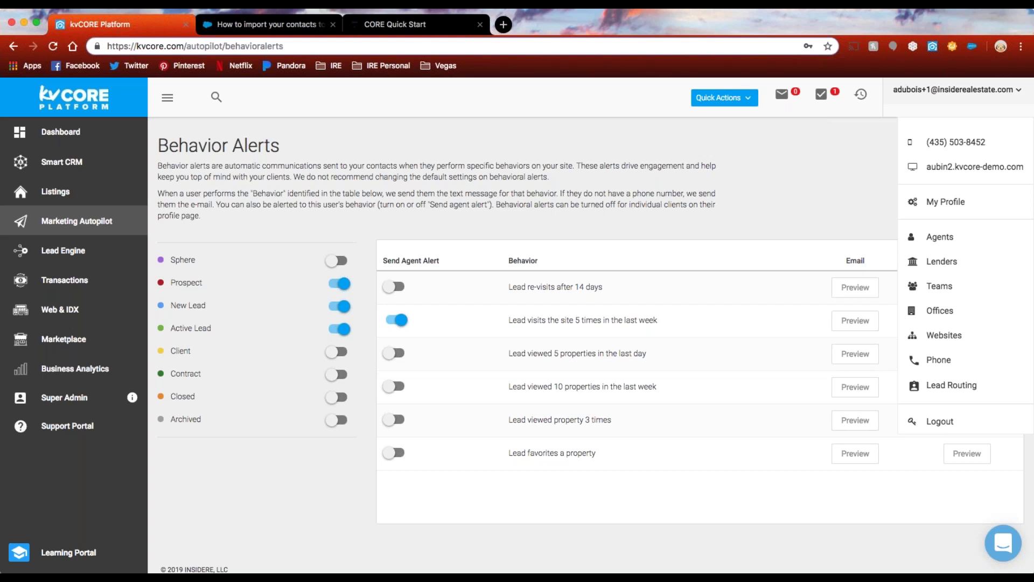
{"action": "left_click", "coordinate": [379, 207]}
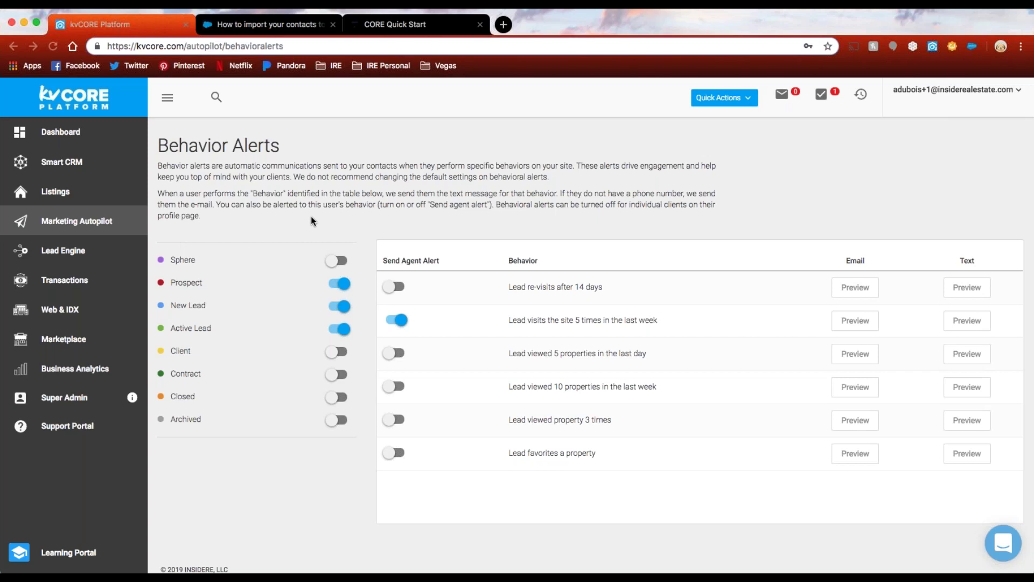
Highlight all lead statuses, the Prospect to Active Lead statuses, and the list of behaviors, clearing each selection.
{"action": "left_click_drag", "start_coordinate": [170, 258], "coordinate": [220, 434]}
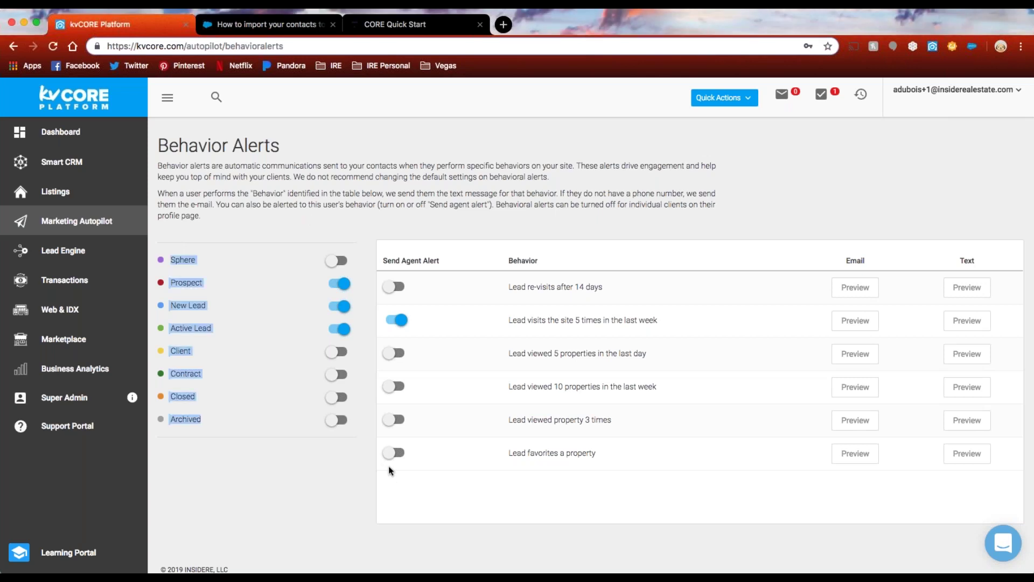
{"action": "left_click", "coordinate": [253, 464]}
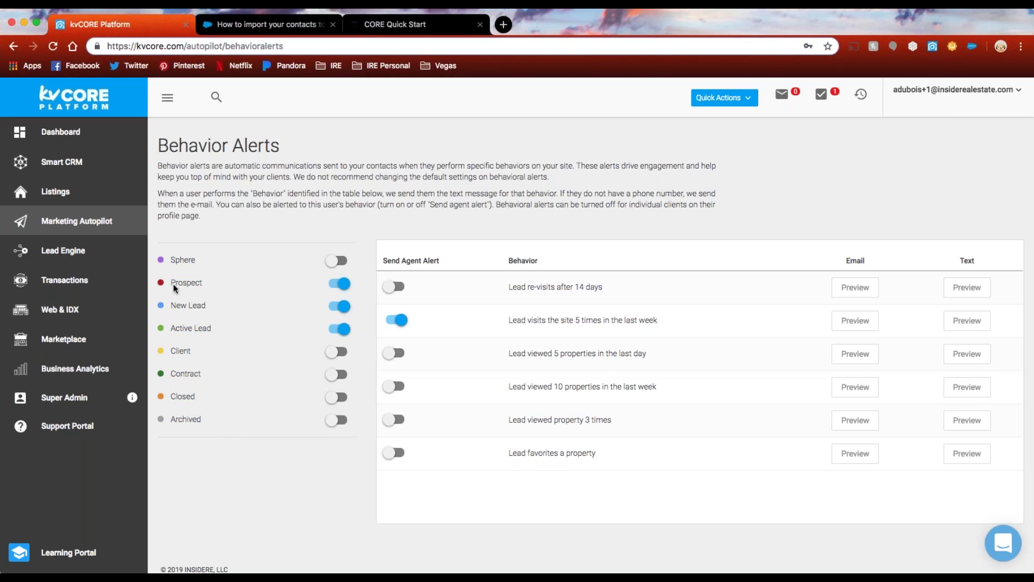
{"action": "left_click_drag", "start_coordinate": [168, 279], "coordinate": [220, 324]}
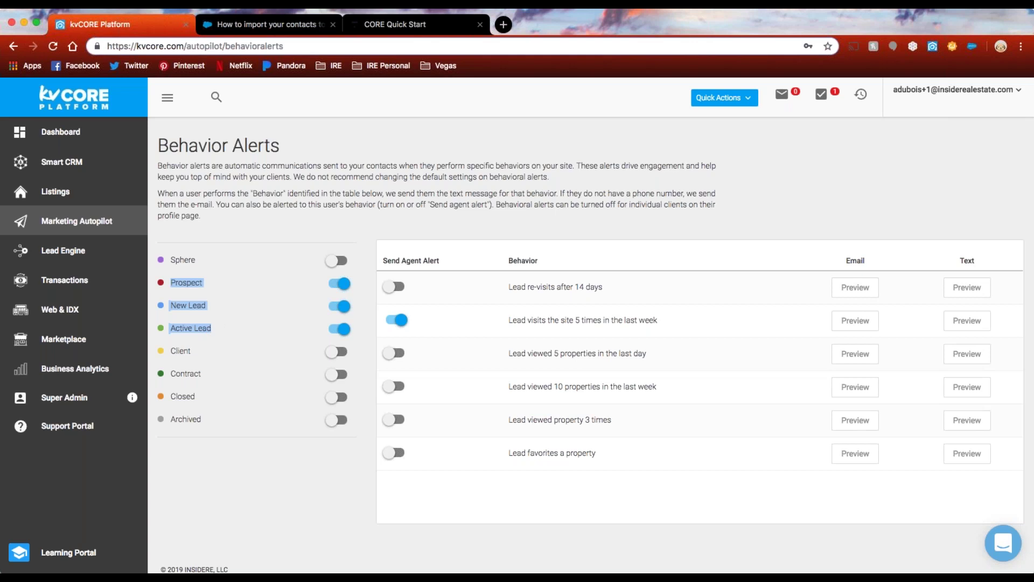
{"action": "left_click", "coordinate": [301, 500]}
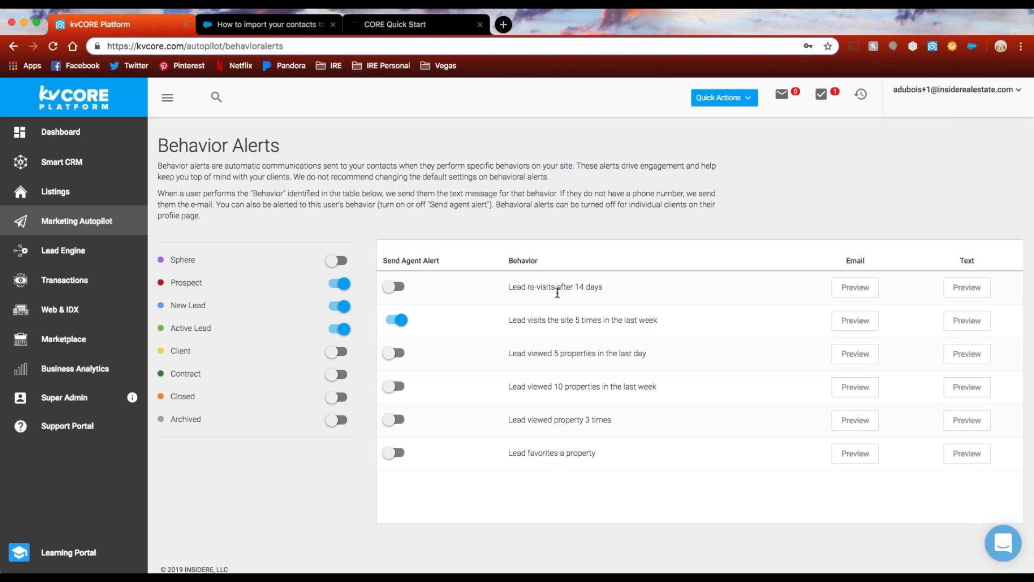
{"action": "left_click_drag", "start_coordinate": [506, 286], "coordinate": [652, 488]}
{"action": "left_click", "coordinate": [653, 487]}
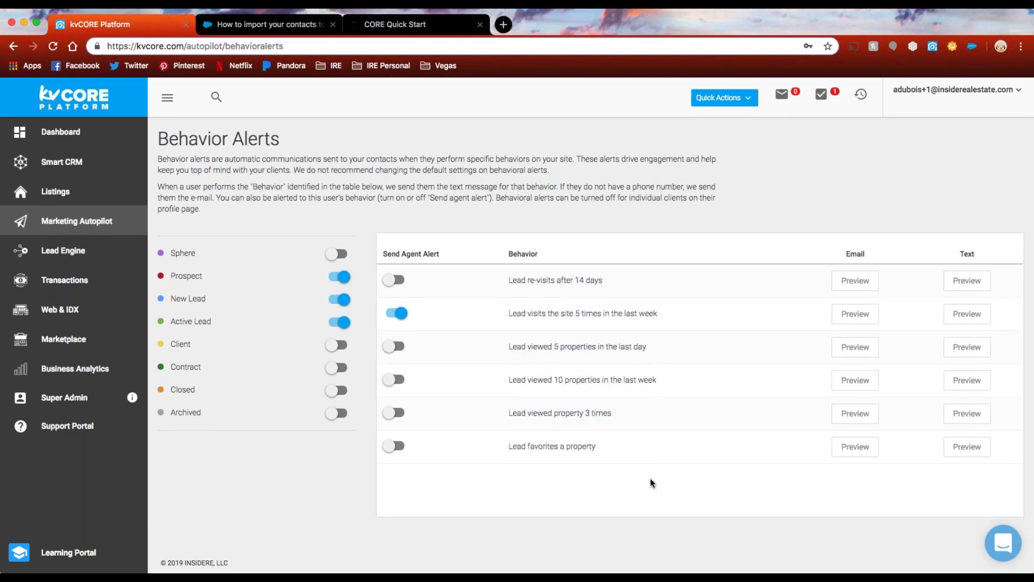
Highlight the Email, Text and Send Agent Alert headings and the behavior for five site visits in the last week.
{"action": "left_click_drag", "start_coordinate": [848, 252], "coordinate": [991, 257]}
{"action": "left_click", "coordinate": [633, 455]}
{"action": "left_click_drag", "start_coordinate": [387, 253], "coordinate": [452, 254]}
{"action": "left_click", "coordinate": [476, 239]}
{"action": "left_click_drag", "start_coordinate": [508, 317], "coordinate": [657, 319]}
{"action": "left_click", "coordinate": [670, 318]}
Highlight the Prospect, New Lead and Active Lead statuses and the full behavior list again, and clear the selection.
{"action": "left_click_drag", "start_coordinate": [208, 292], "coordinate": [238, 326]}
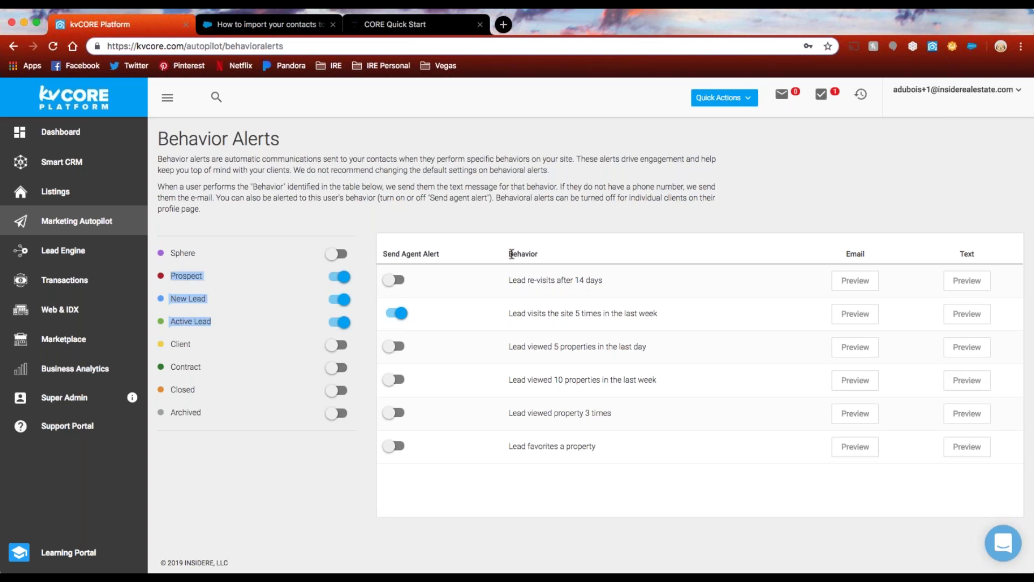
{"action": "left_click_drag", "start_coordinate": [510, 277], "coordinate": [651, 508]}
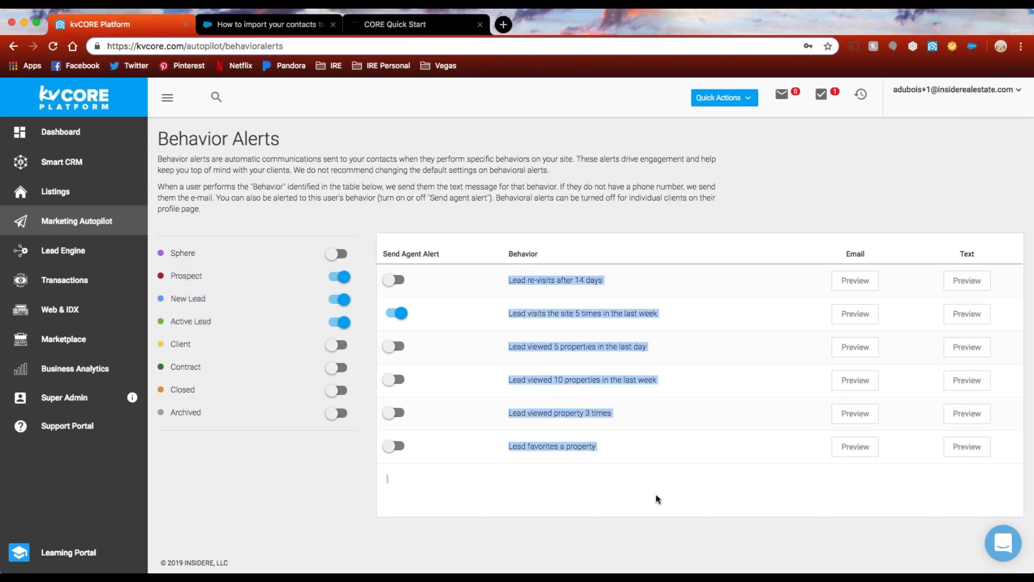
{"action": "left_click", "coordinate": [656, 497]}
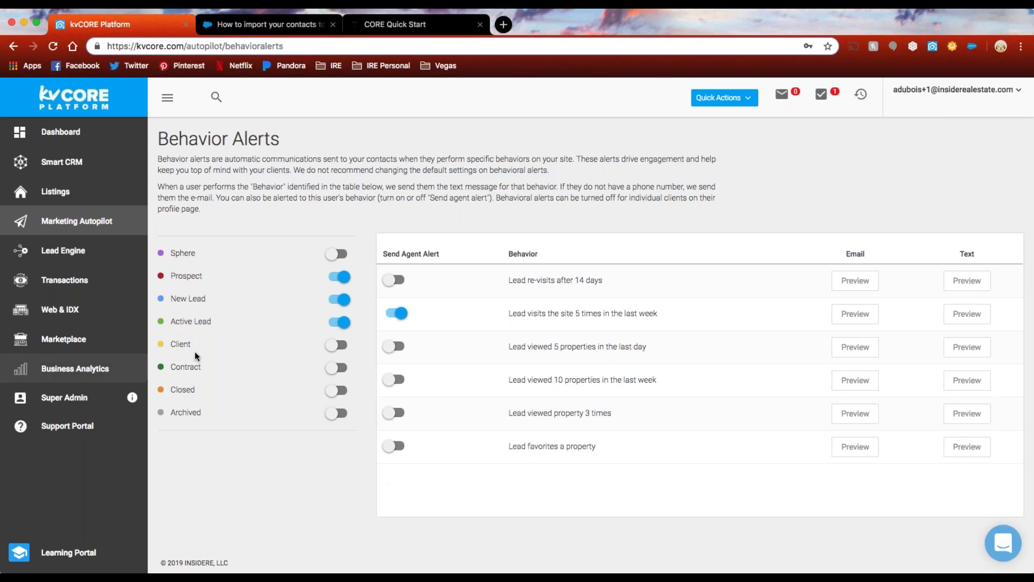
Return to Marketing Autopilot, open Smart Campaigns and highlight the My Library heading.
{"action": "left_click", "coordinate": [81, 227]}
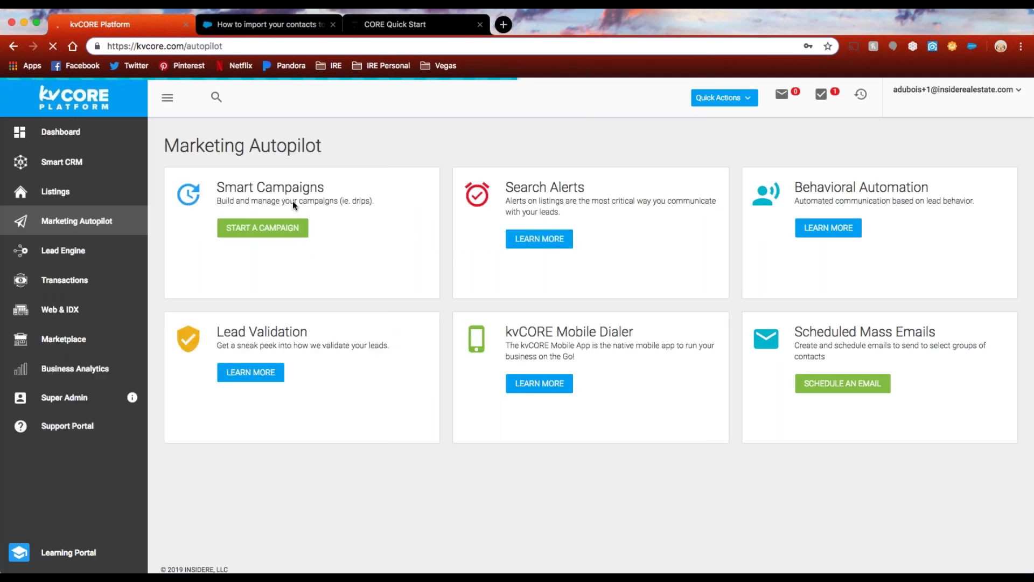
{"action": "left_click", "coordinate": [284, 229]}
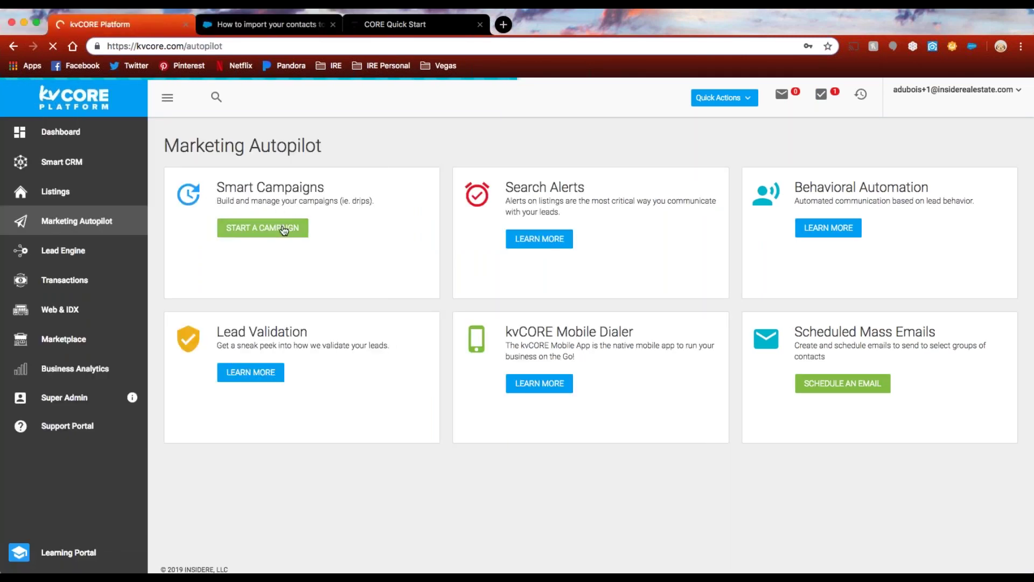
{"action": "left_click", "coordinate": [284, 229]}
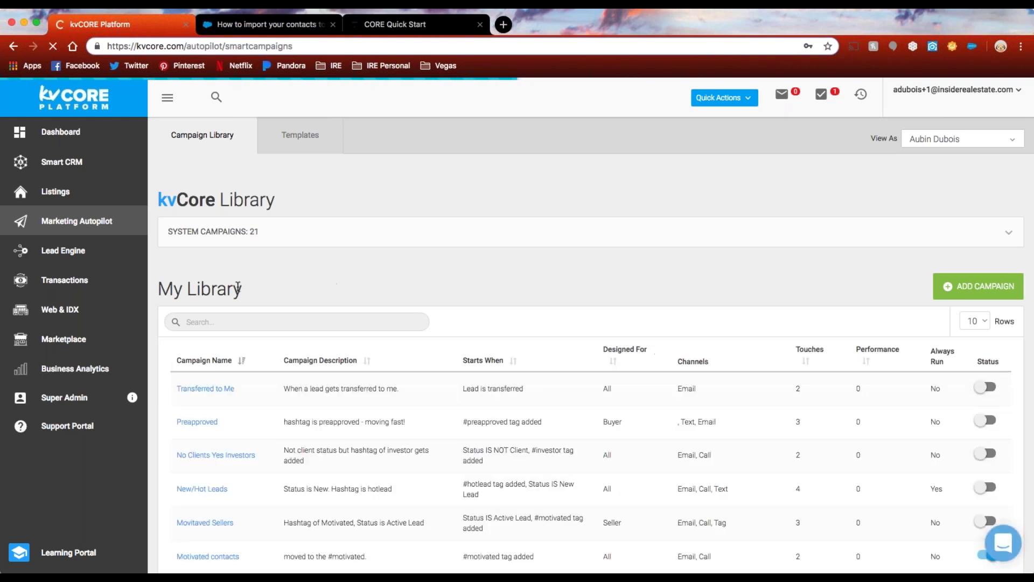
{"action": "triple_click", "coordinate": [158, 291]}
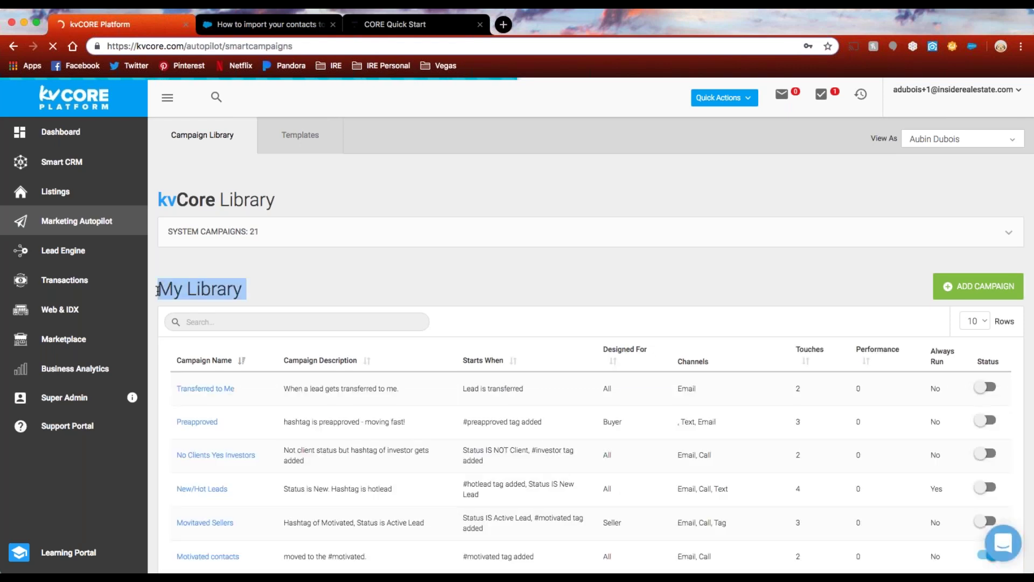
{"action": "left_click", "coordinate": [363, 291]}
Look through the campaigns in My Library and highlight the Status column heading.
{"action": "scroll", "coordinate": [342, 288], "scroll_direction": "down", "scroll_amount": 3}
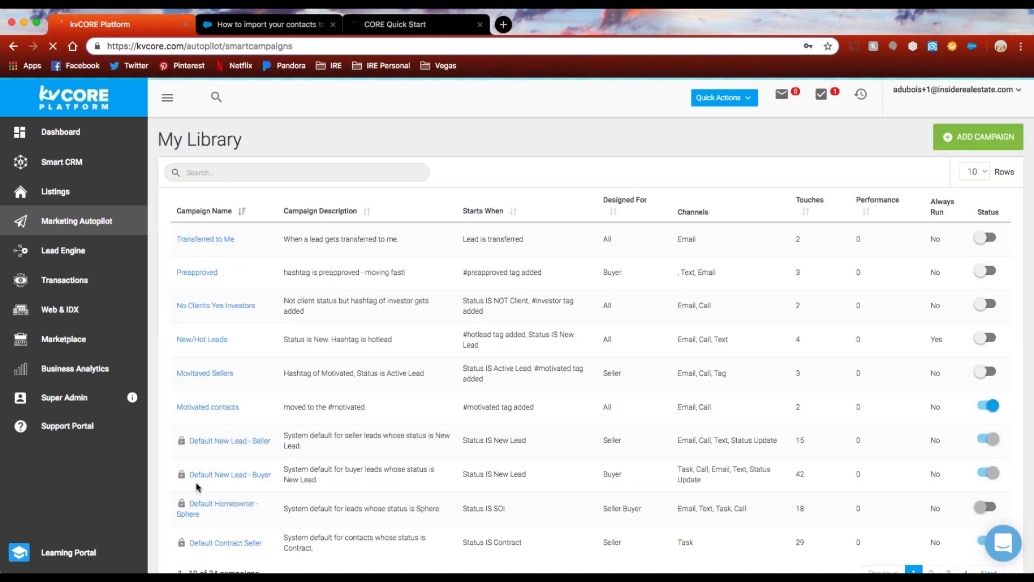
{"action": "scroll", "coordinate": [194, 482], "scroll_direction": "down", "scroll_amount": 1}
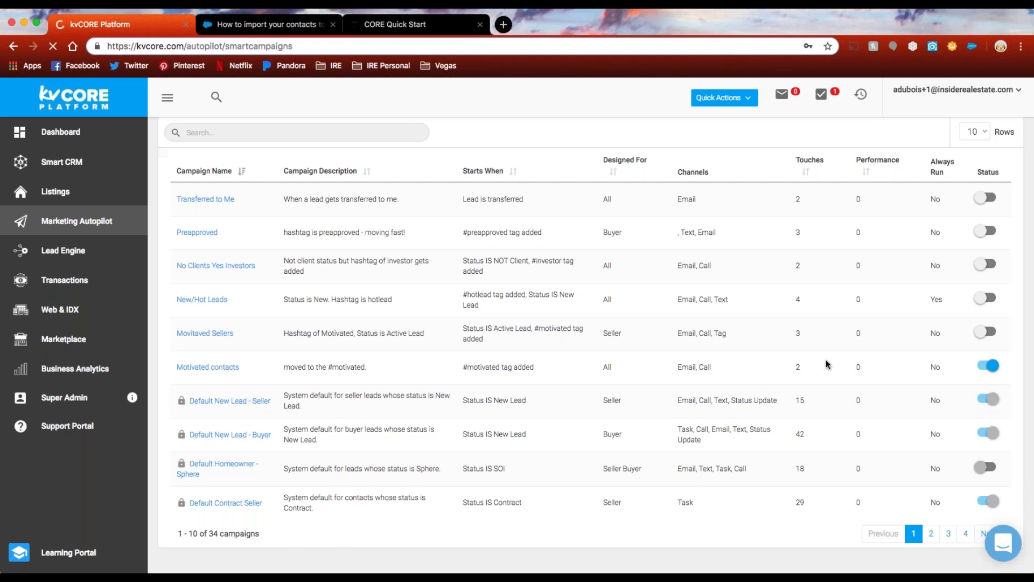
{"action": "left_click_drag", "start_coordinate": [976, 173], "coordinate": [1005, 176]}
{"action": "left_click", "coordinate": [1006, 176]}
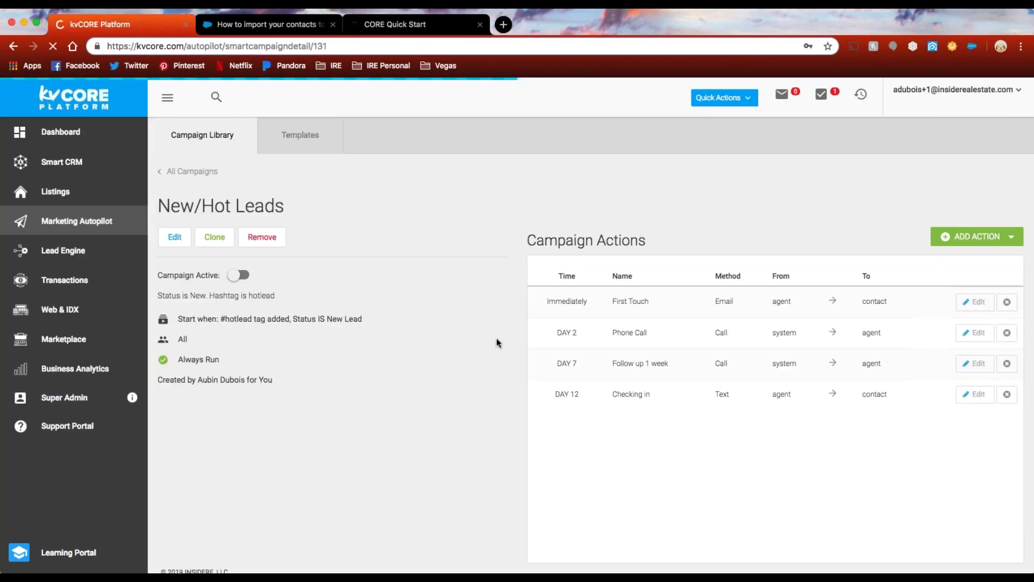
Highlight the New/Hot Leads campaign details, the Campaign Actions heading and all listed actions, clearing each selection.
{"action": "left_click_drag", "start_coordinate": [157, 294], "coordinate": [316, 403]}
{"action": "left_click", "coordinate": [328, 407]}
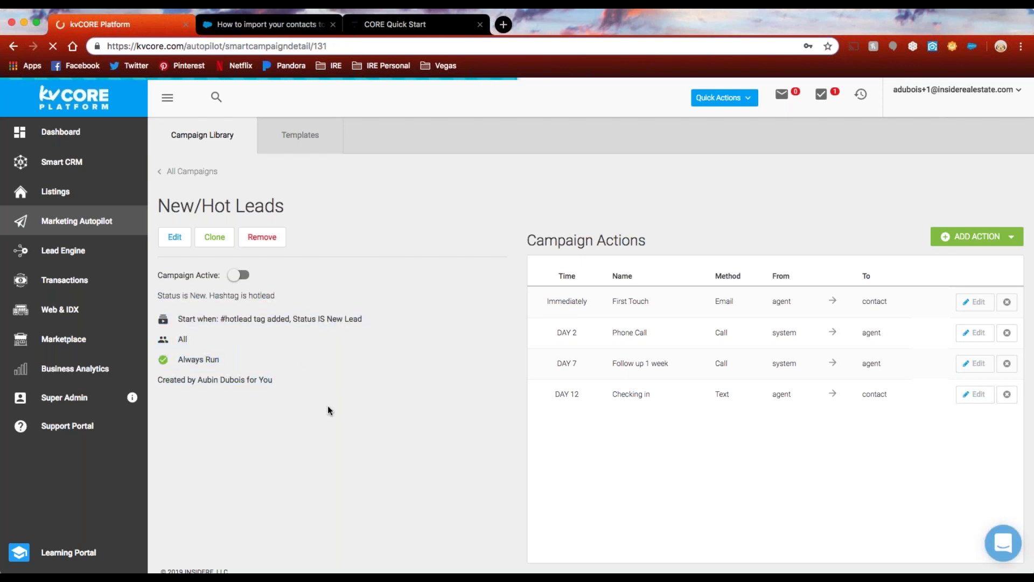
{"action": "left_click_drag", "start_coordinate": [526, 240], "coordinate": [696, 244]}
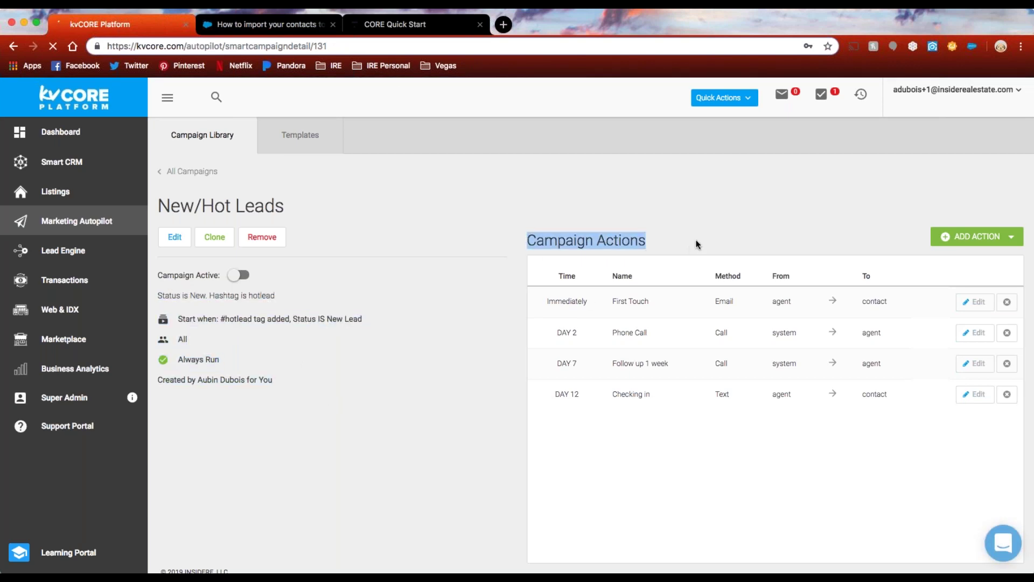
{"action": "left_click", "coordinate": [696, 244]}
{"action": "left_click_drag", "start_coordinate": [547, 301], "coordinate": [887, 430]}
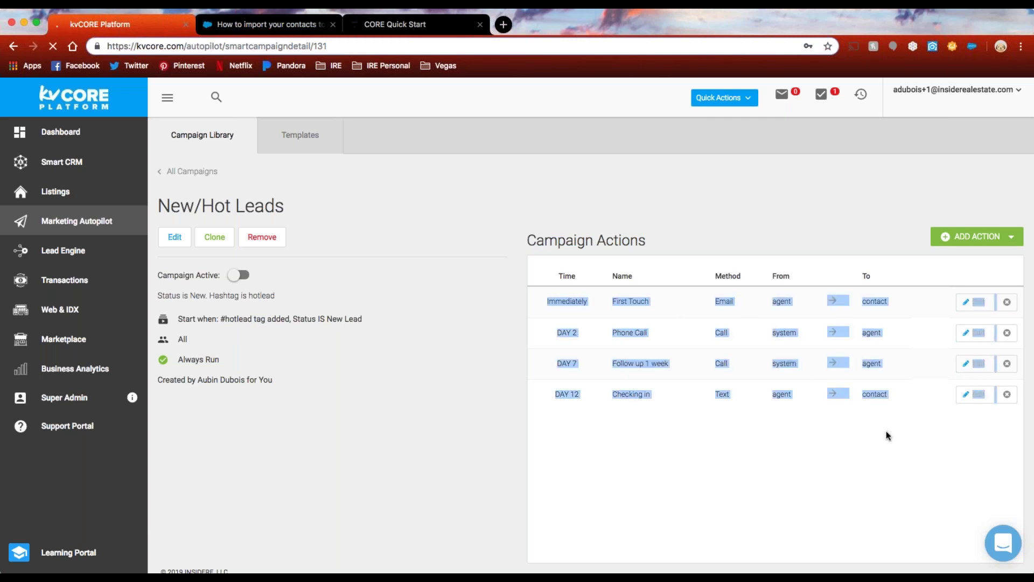
{"action": "left_click", "coordinate": [886, 434]}
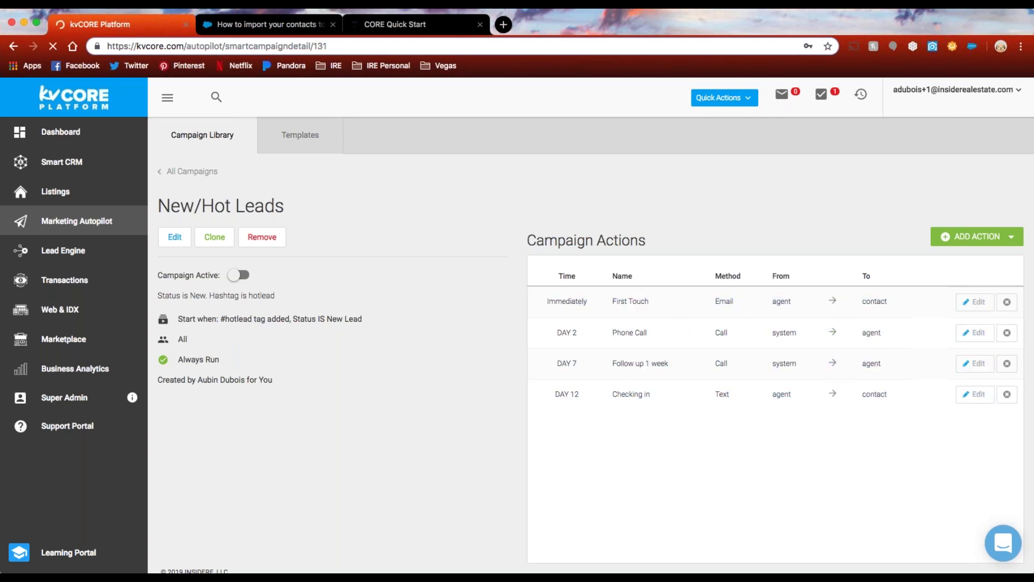
Open the First Touch email action for editing and display its template content.
{"action": "left_click", "coordinate": [976, 303]}
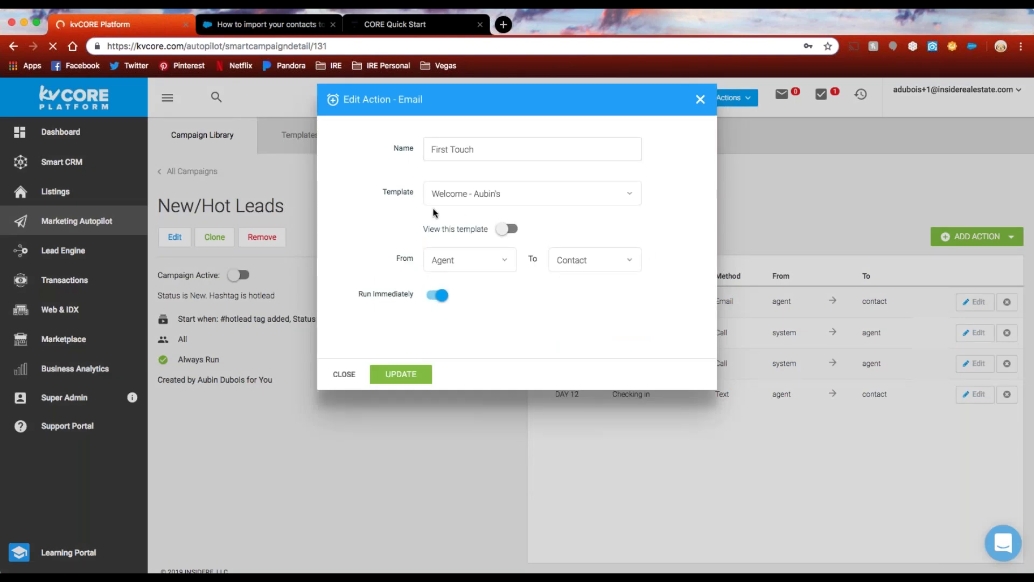
{"action": "left_click_drag", "start_coordinate": [425, 228], "coordinate": [492, 229]}
{"action": "left_click", "coordinate": [507, 228]}
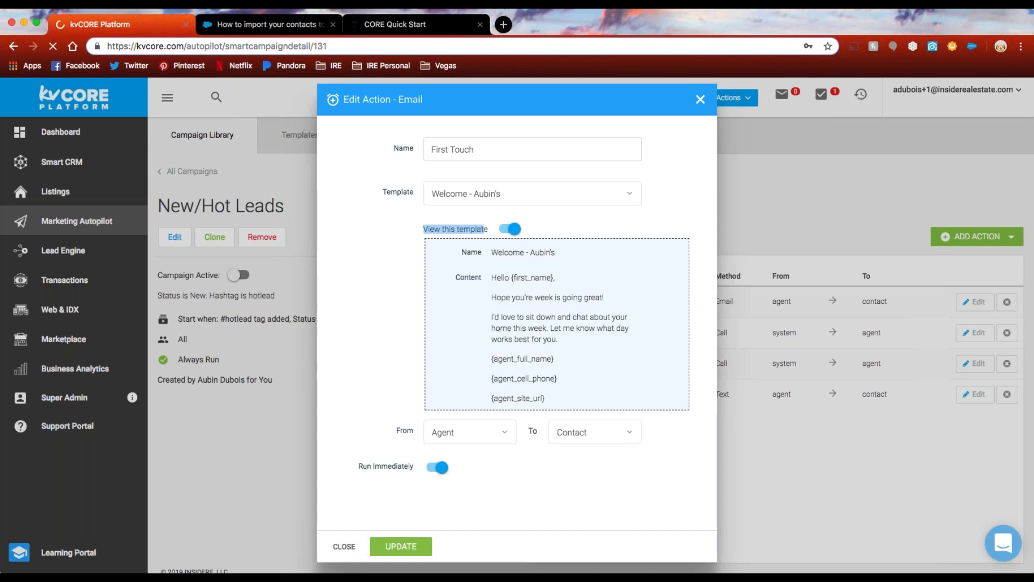
{"action": "left_click", "coordinate": [649, 220]}
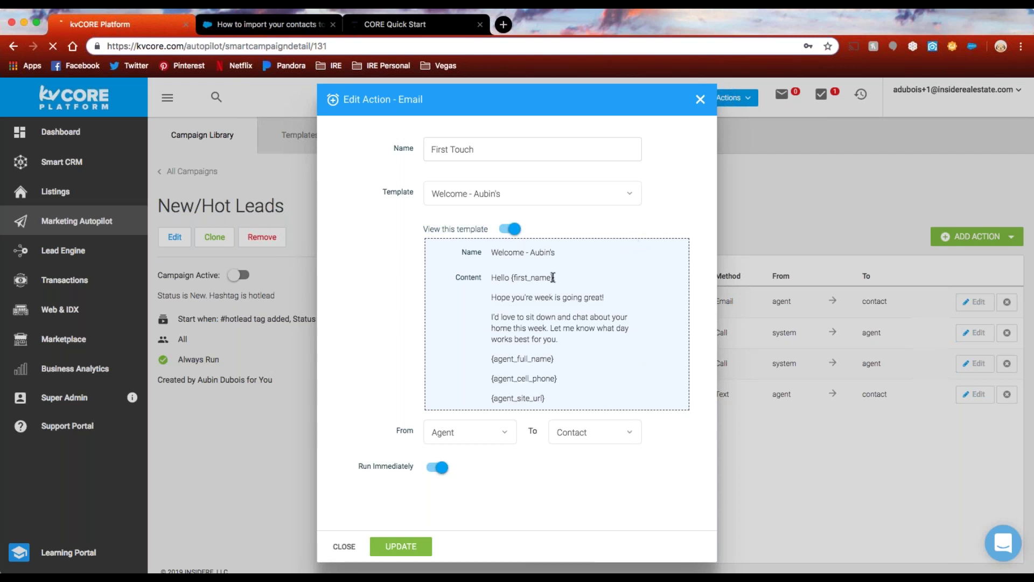
Highlight the template's first-name and agent placeholders, and close the email action without updating it.
{"action": "left_click_drag", "start_coordinate": [553, 278], "coordinate": [513, 278]}
{"action": "left_click", "coordinate": [533, 277]}
{"action": "left_click_drag", "start_coordinate": [549, 405], "coordinate": [602, 372]}
{"action": "left_click", "coordinate": [602, 371]}
{"action": "left_click", "coordinate": [700, 100]}
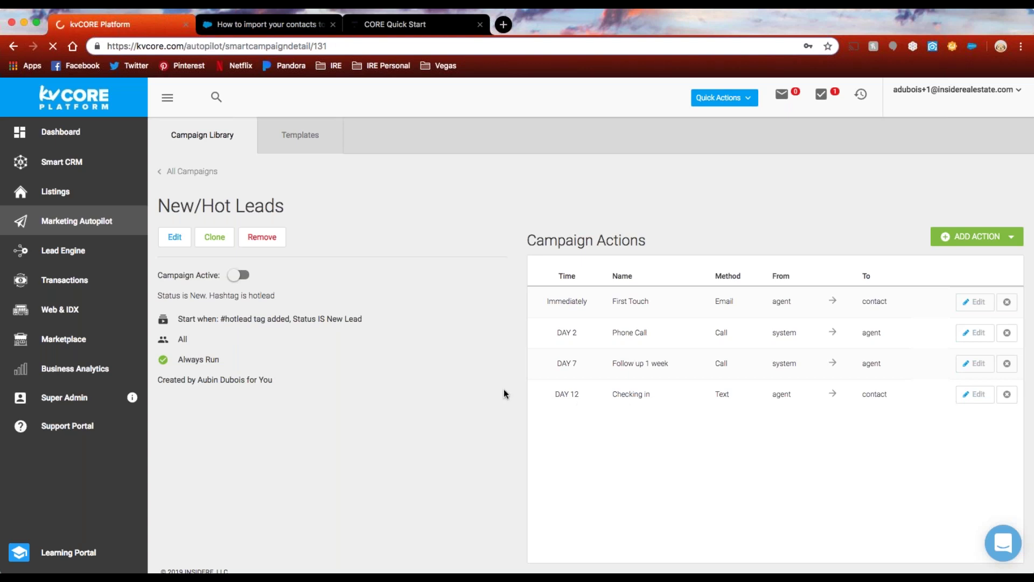
Activate the New/Hot Leads campaign and return to the list of all campaigns.
{"action": "left_click", "coordinate": [236, 276]}
{"action": "left_click", "coordinate": [187, 173]}
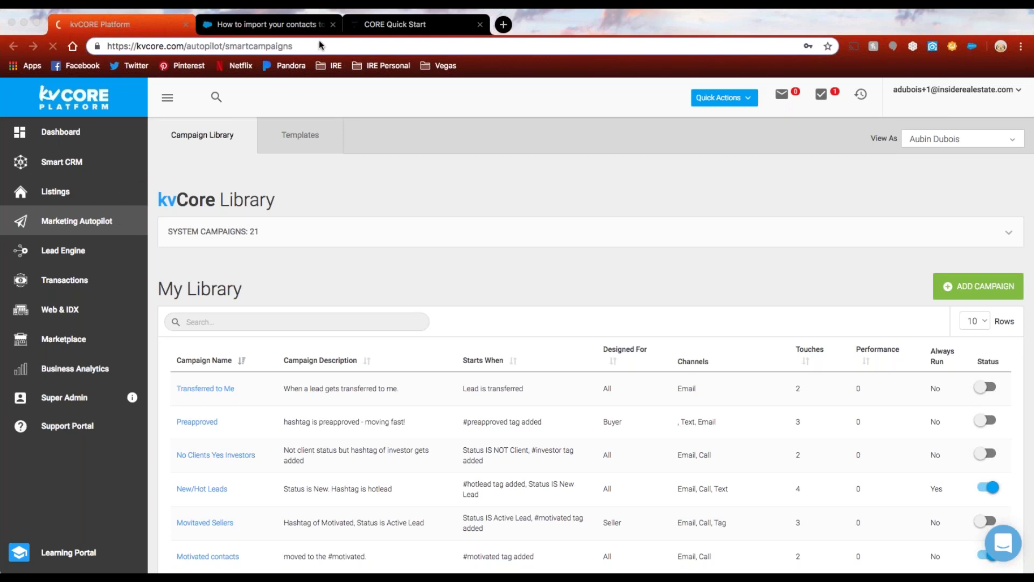
View the CORE Quick Start course and the contact-import help article, and return to kvCORE to show the account menu.
{"action": "left_click", "coordinate": [380, 23]}
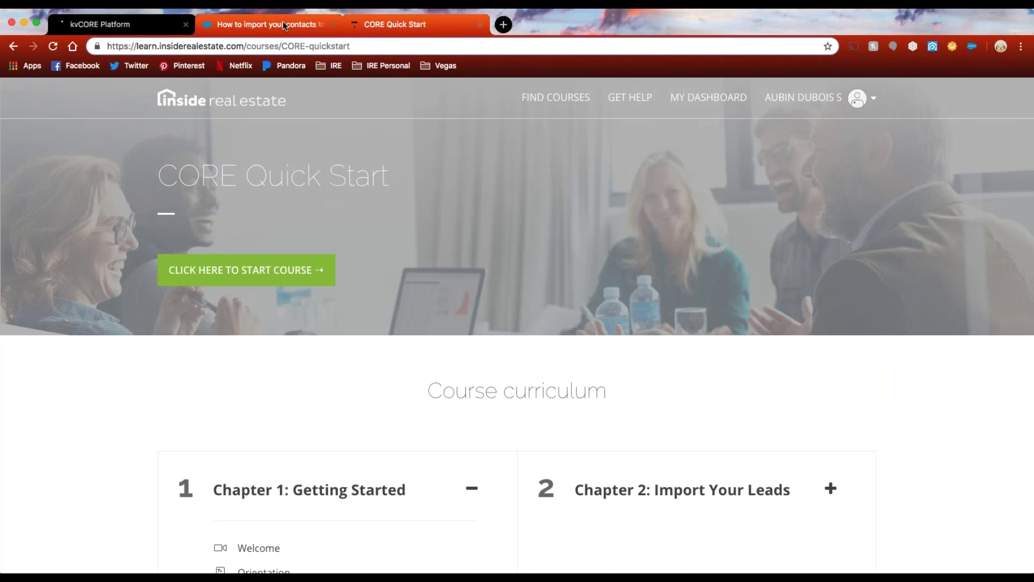
{"action": "left_click", "coordinate": [259, 24]}
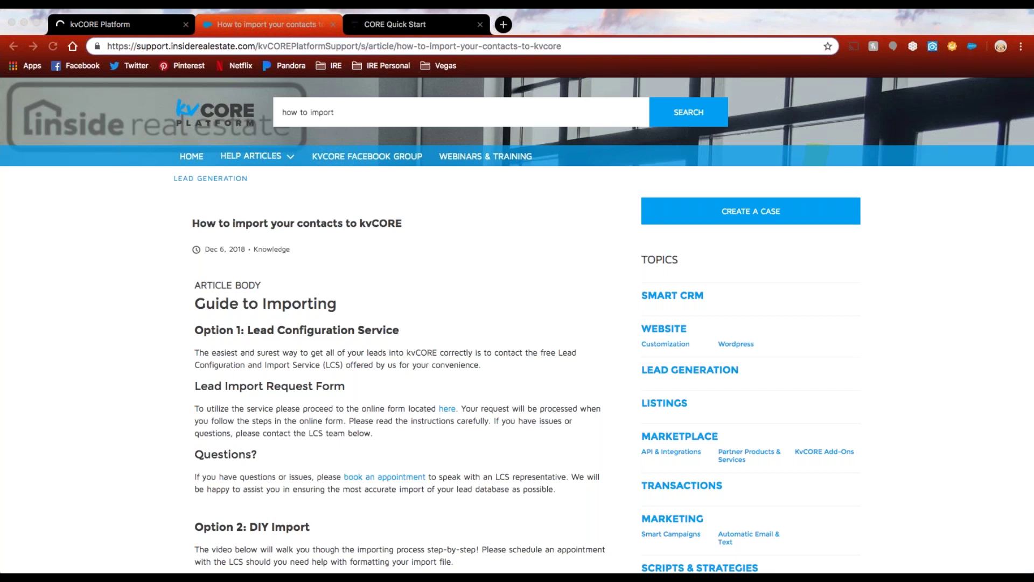
{"action": "left_click", "coordinate": [98, 415]}
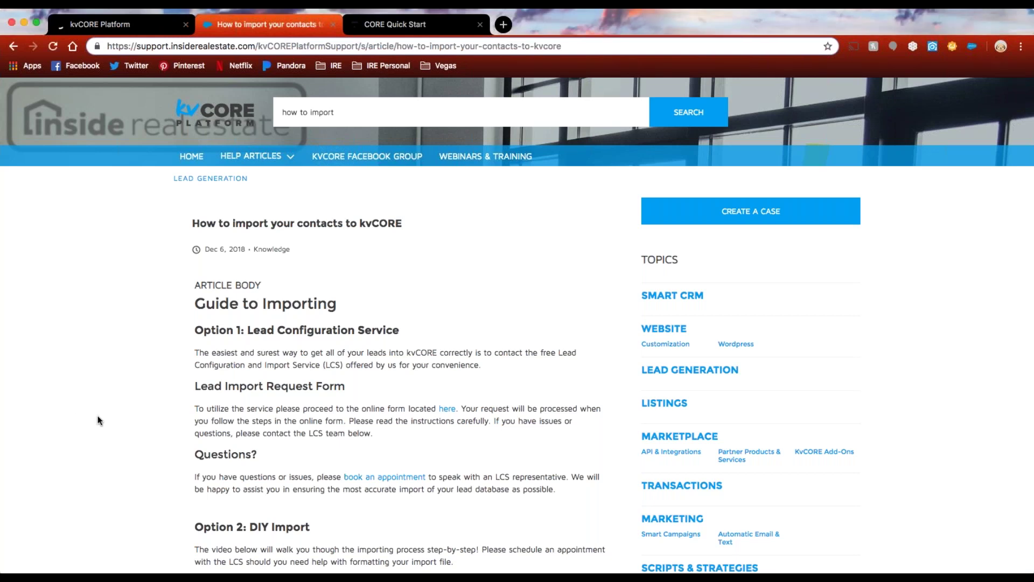
{"action": "left_click", "coordinate": [130, 21]}
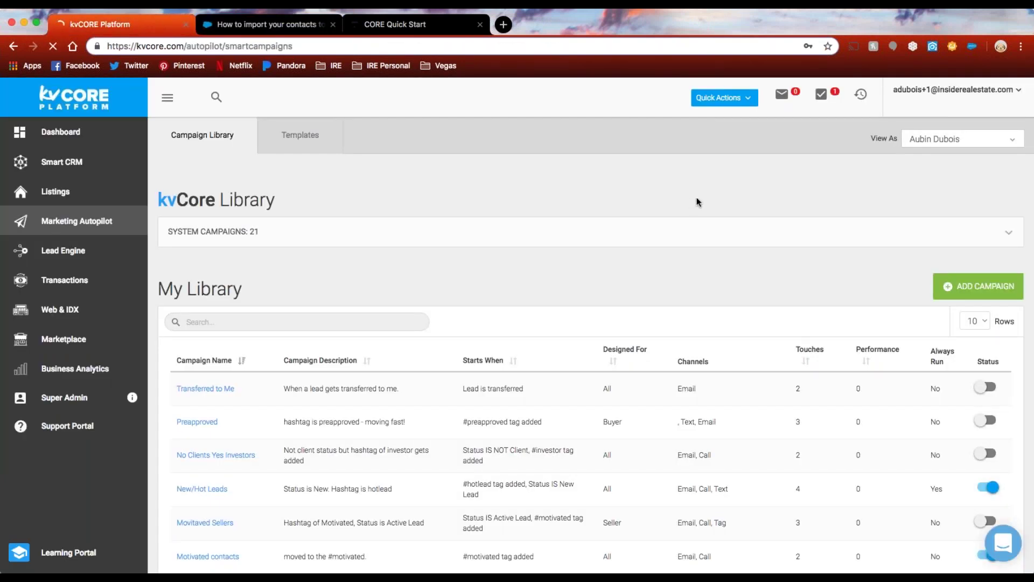
{"action": "left_click", "coordinate": [988, 93]}
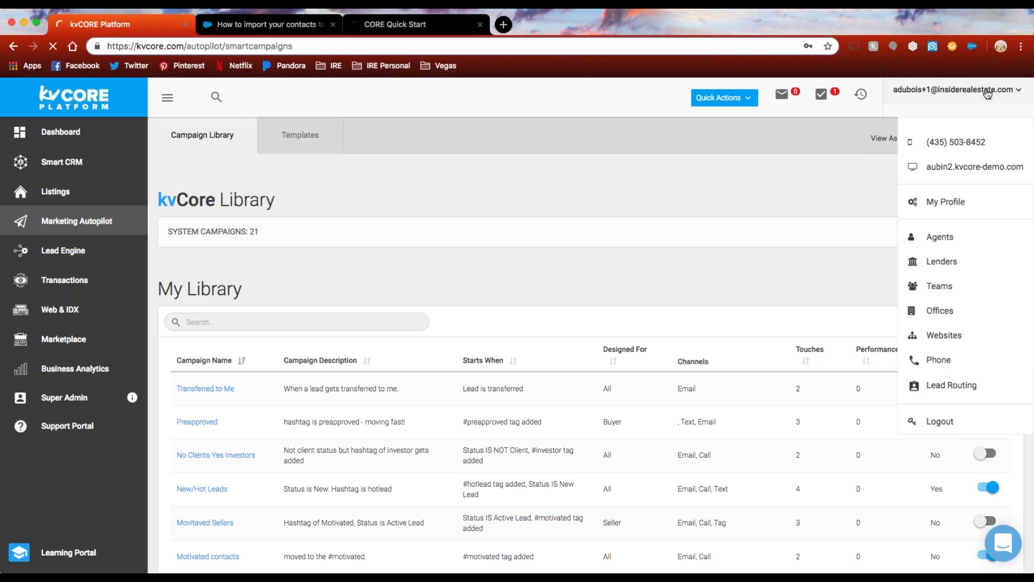
Open the agent's public website from the account menu, and return to the kvCORE campaign library.
{"action": "left_click", "coordinate": [965, 172]}
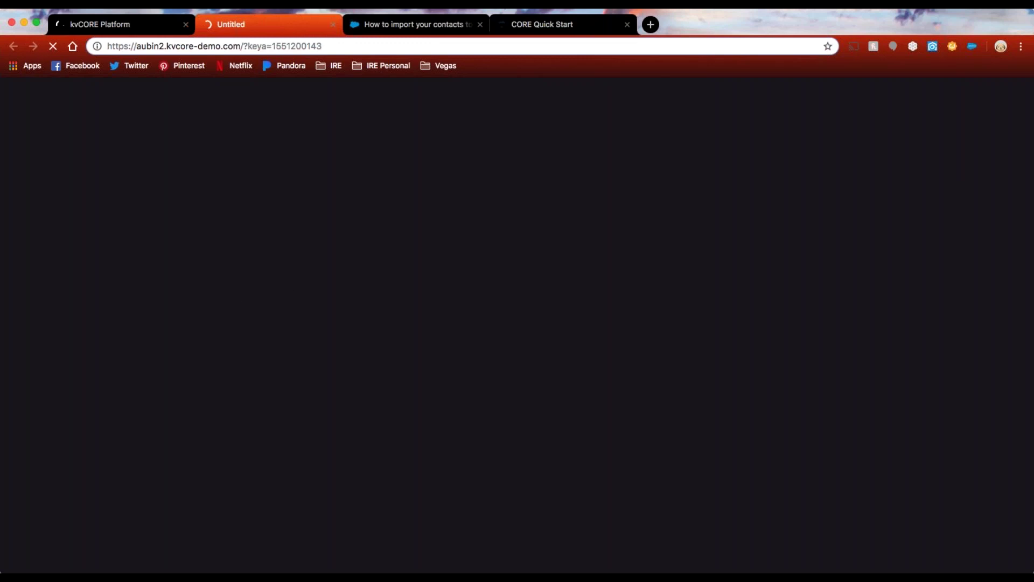
{"action": "left_click", "coordinate": [110, 25]}
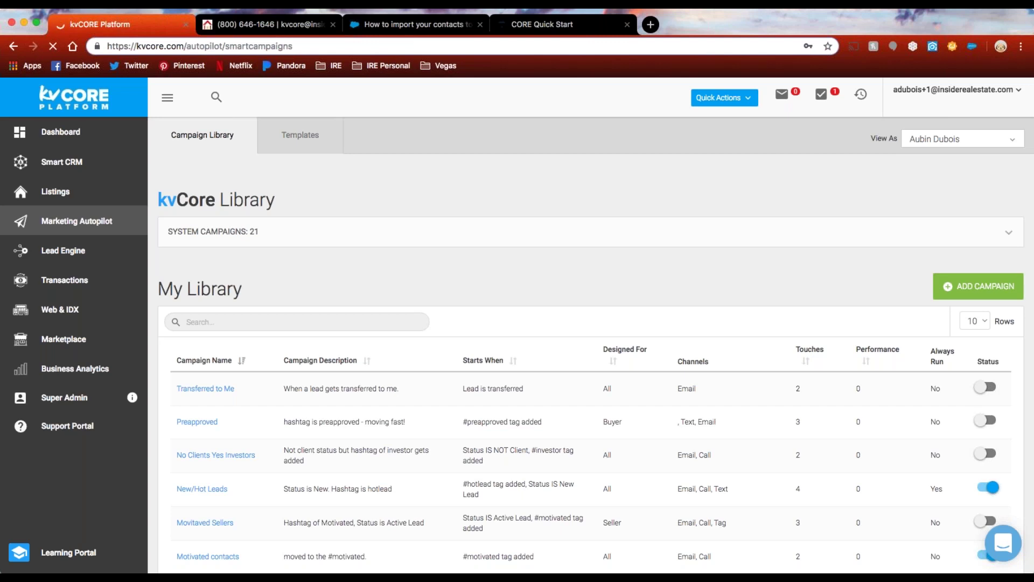
Search the support site for "agent succ" and open the kvCORE Agent Success Plan article.
{"action": "left_click", "coordinate": [414, 24]}
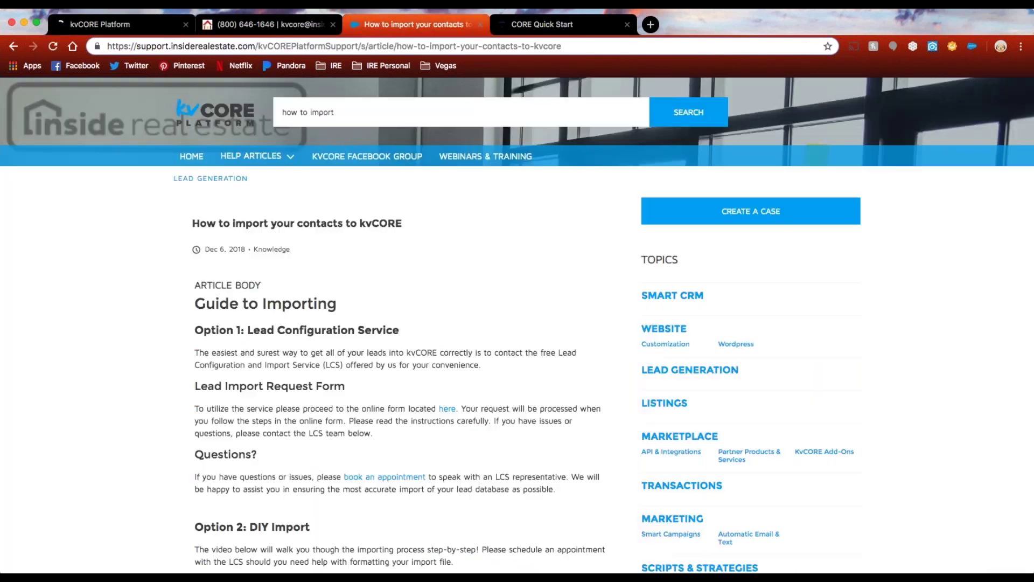
{"action": "triple_click", "coordinate": [302, 112]}
{"action": "type", "text": "agemt"}
{"action": "key", "text": "BackSpace"}
{"action": "key", "text": "BackSpace"}
{"action": "type", "text": "nt"}
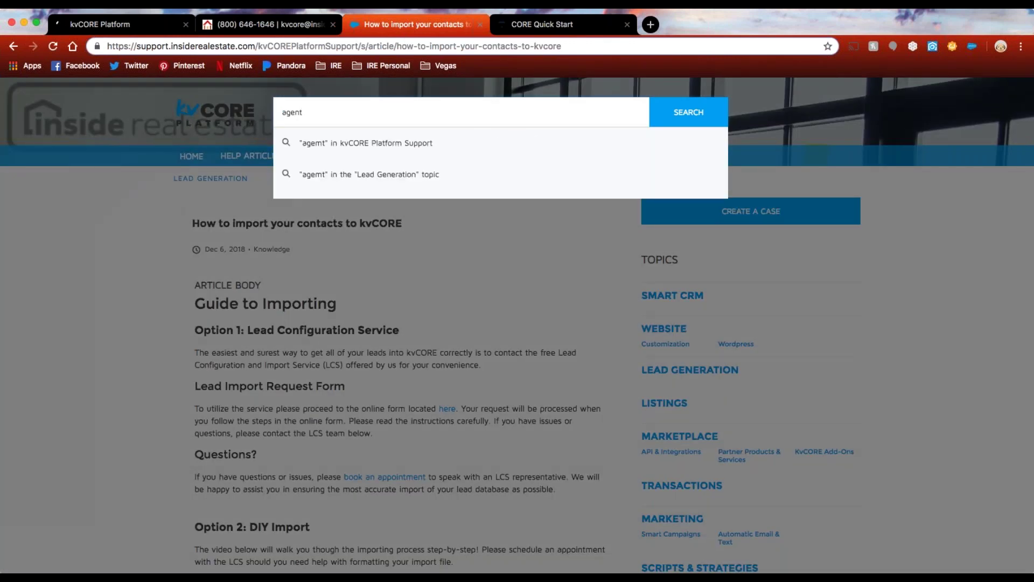
{"action": "type", "text": " succ"}
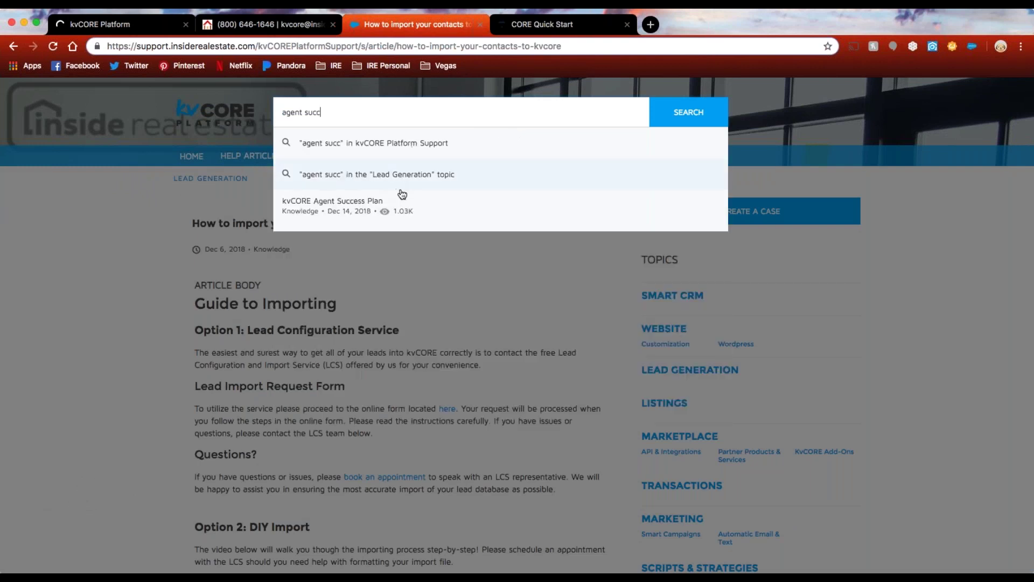
{"action": "key", "text": "Return"}
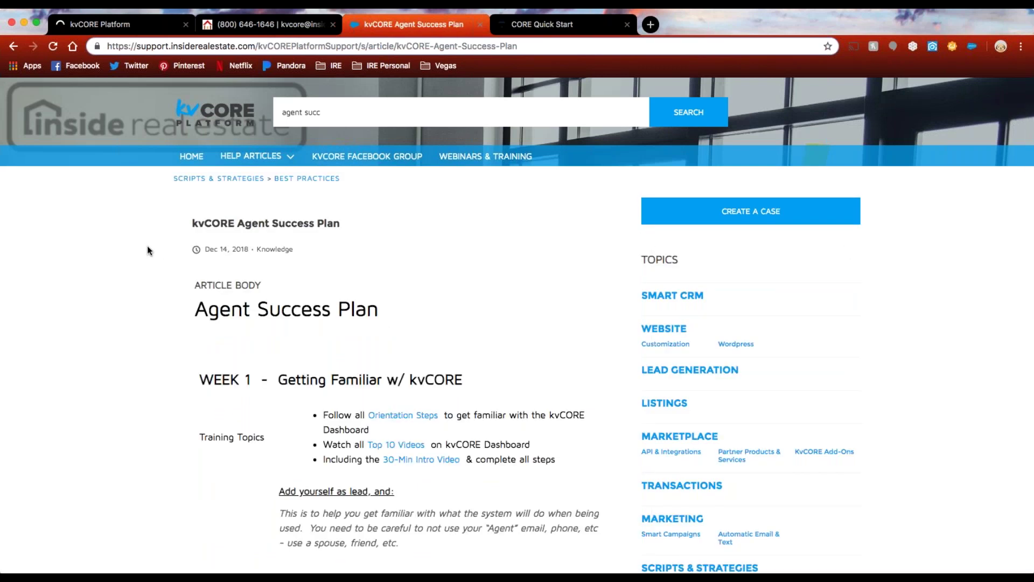
Review the Agent Success Plan from Week 1 to the start of Week 3, and return to the kvCORE campaign library.
{"action": "scroll", "coordinate": [147, 246], "scroll_direction": "down", "scroll_amount": 4}
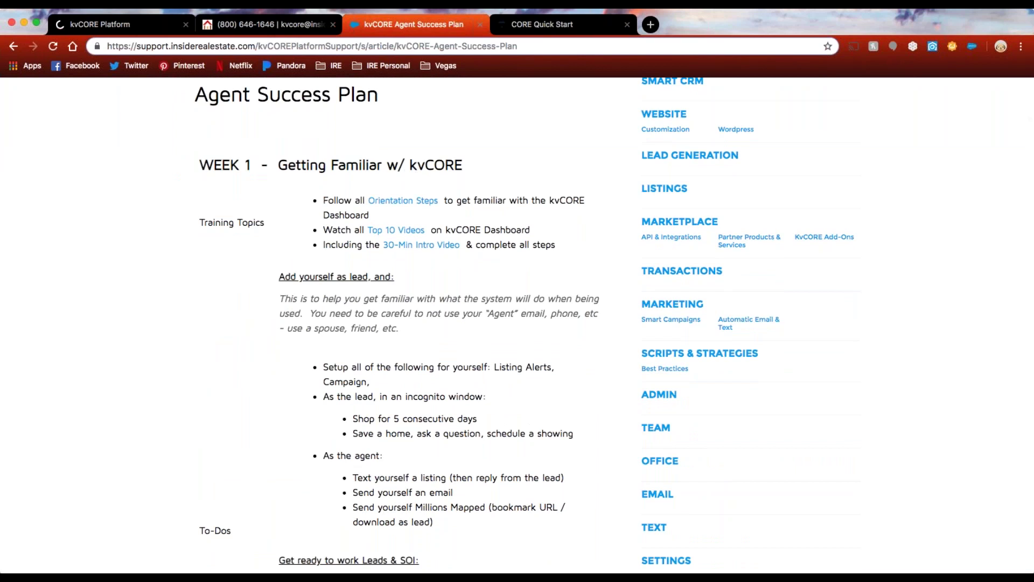
{"action": "scroll", "coordinate": [215, 295], "scroll_direction": "down", "scroll_amount": 3}
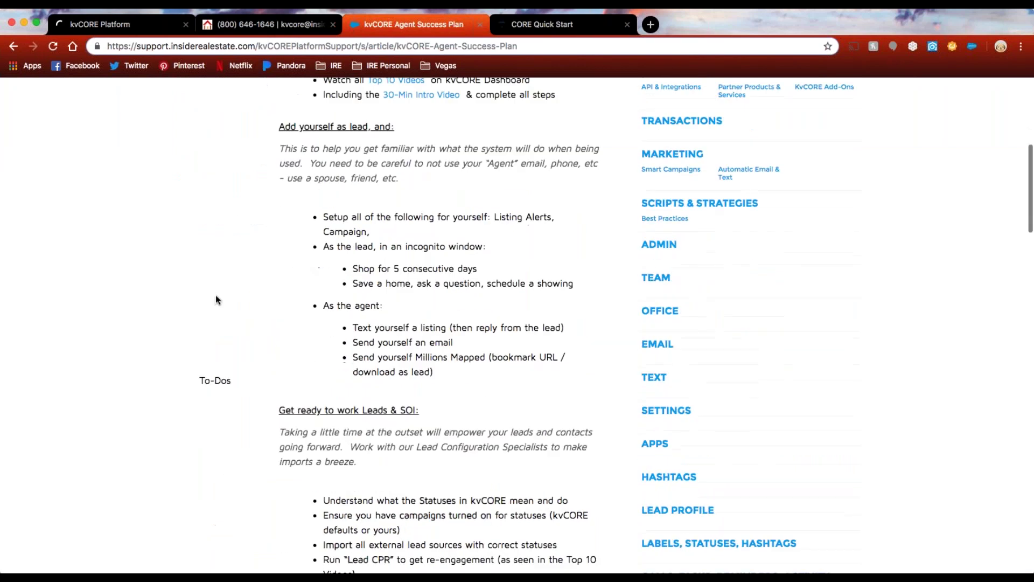
{"action": "scroll", "coordinate": [216, 295], "scroll_direction": "down", "scroll_amount": 6}
{"action": "scroll", "coordinate": [216, 300], "scroll_direction": "down", "scroll_amount": 3}
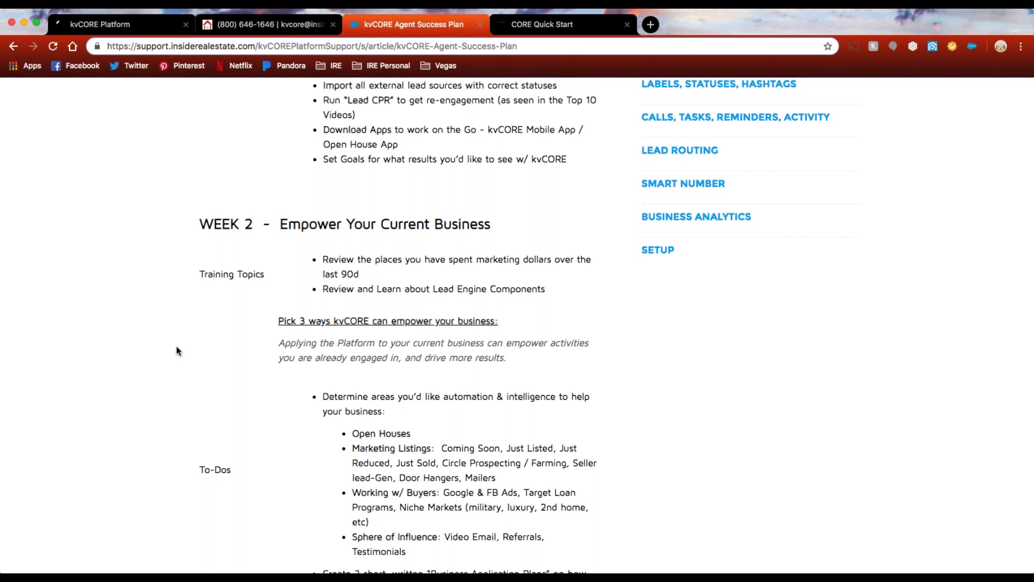
{"action": "scroll", "coordinate": [111, 332], "scroll_direction": "down", "scroll_amount": 3}
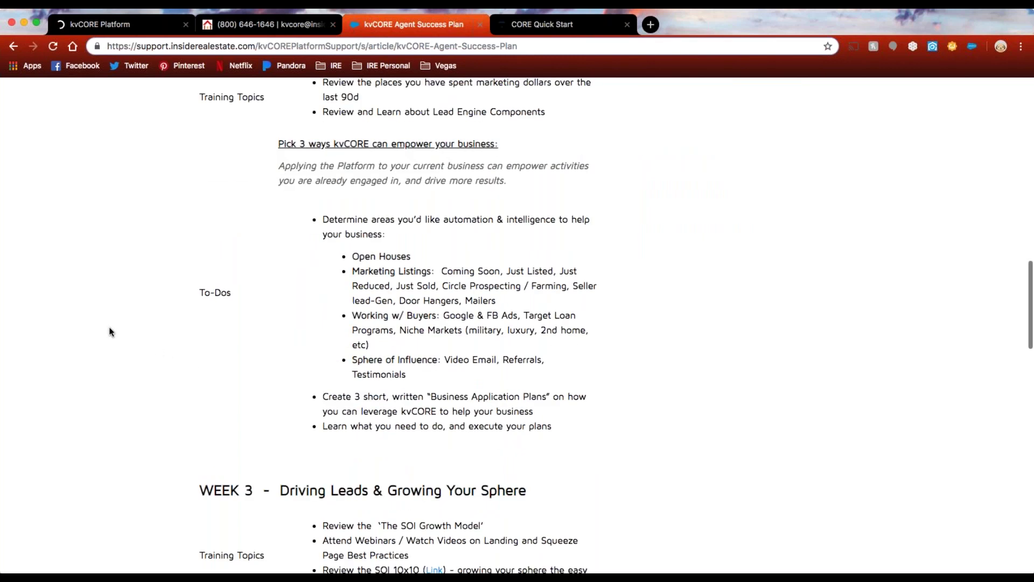
{"action": "scroll", "coordinate": [111, 331], "scroll_direction": "up", "scroll_amount": 12}
{"action": "scroll", "coordinate": [111, 332], "scroll_direction": "up", "scroll_amount": 6}
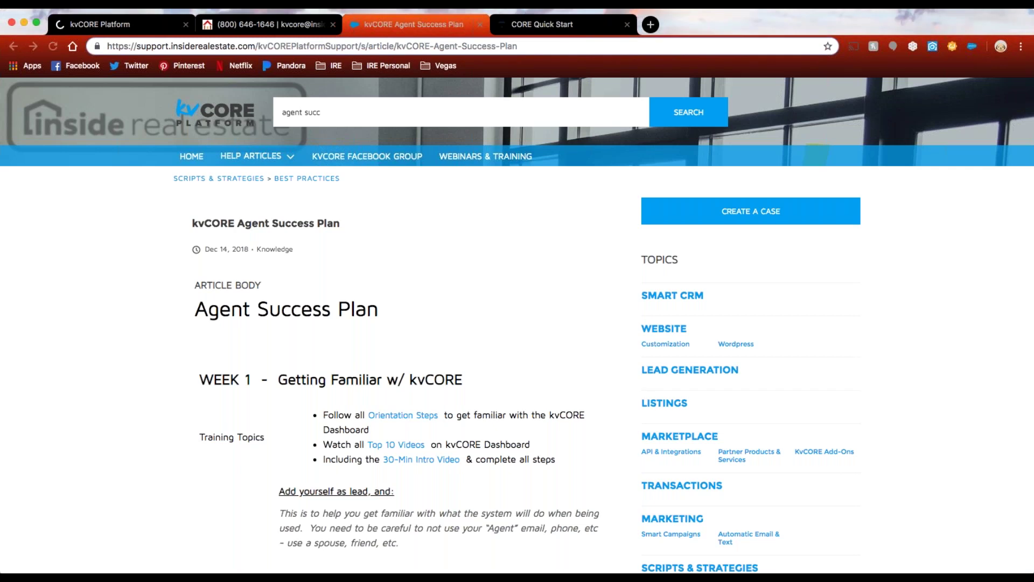
{"action": "left_click", "coordinate": [127, 24]}
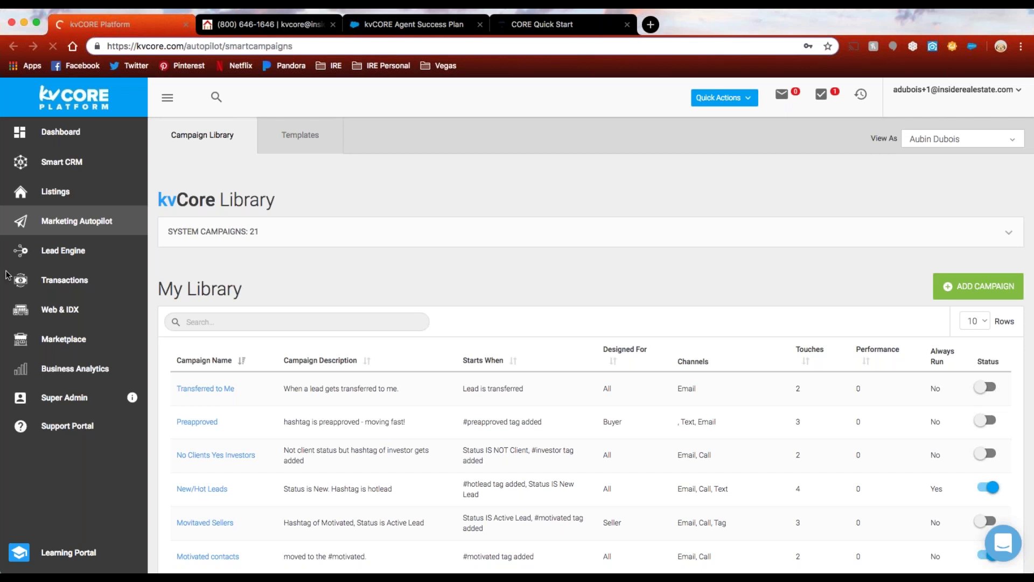
Search the support site for "how to import" and open the article "How to import your contacts to kvCORE".
{"action": "left_click", "coordinate": [406, 22]}
{"action": "triple_click", "coordinate": [301, 111]}
{"action": "type", "text": "how t"}
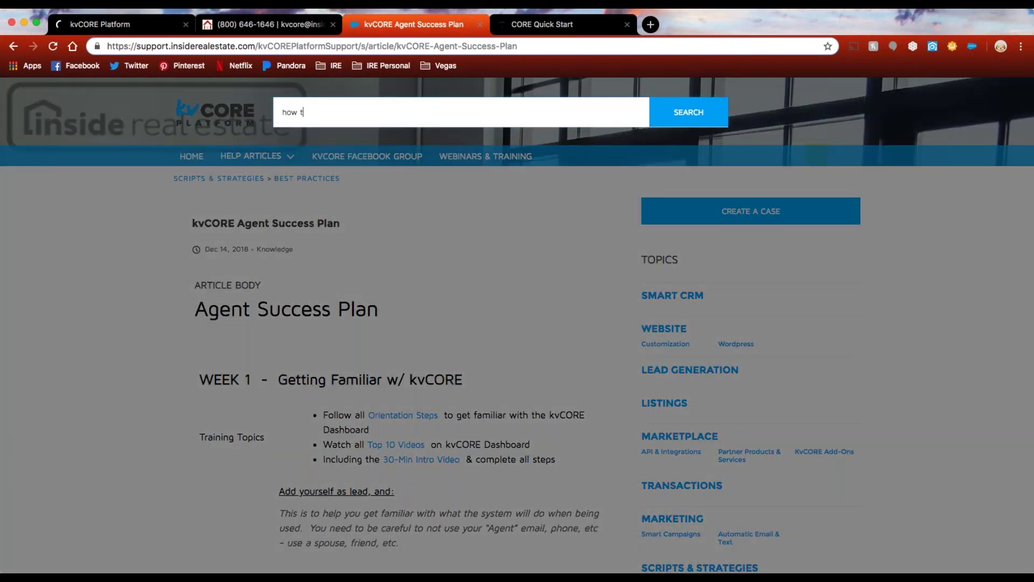
{"action": "type", "text": "o import"}
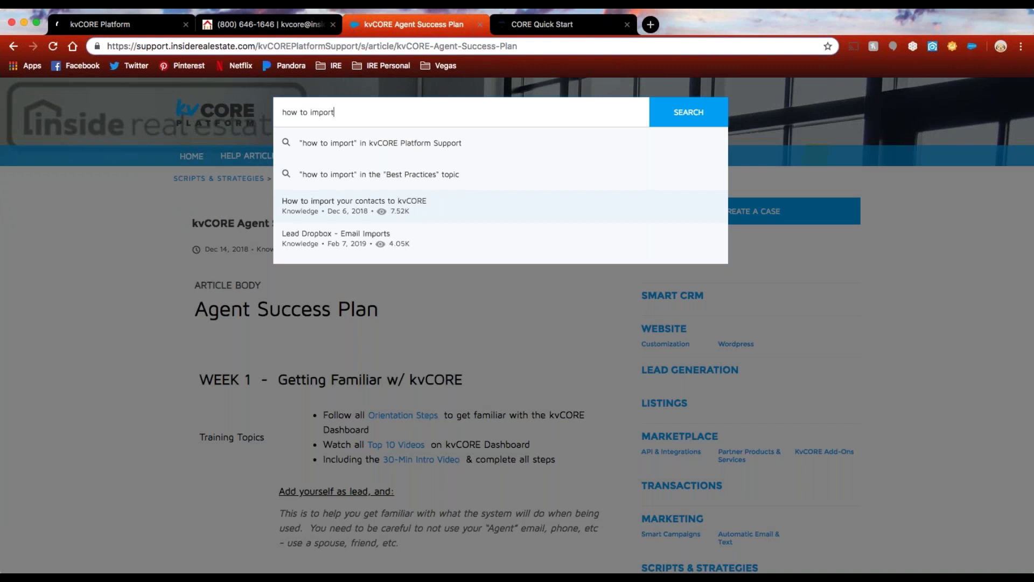
{"action": "left_click", "coordinate": [425, 205]}
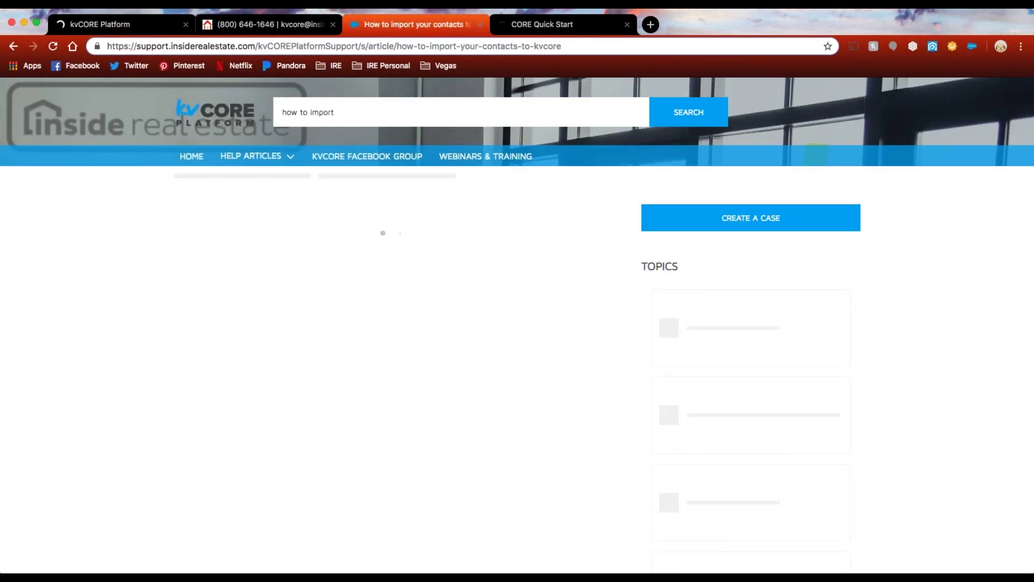
Switch to the kvCORE campaign library, view the contact-import article once more, and return to kvCORE.
{"action": "left_click", "coordinate": [131, 25]}
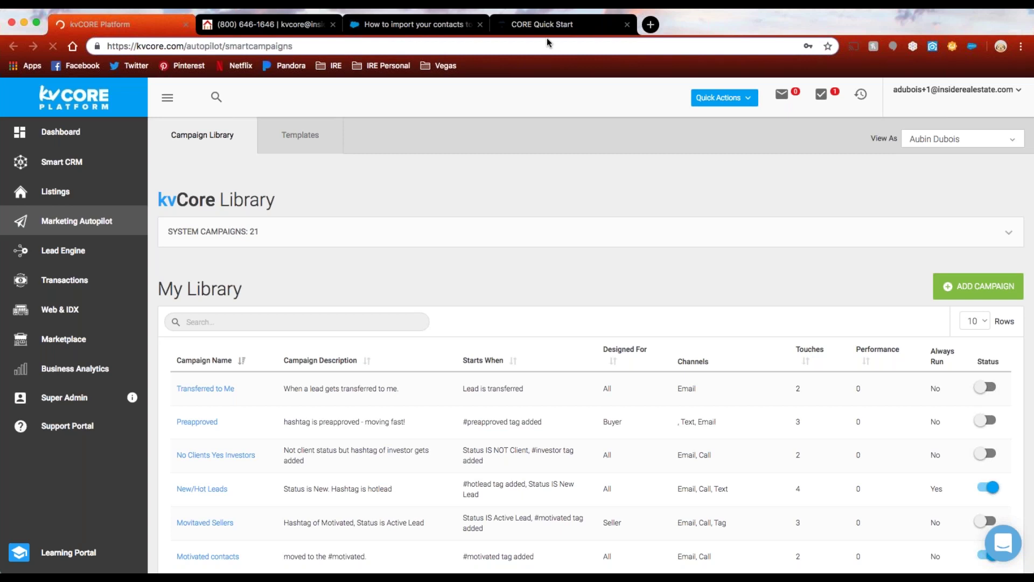
{"action": "left_click", "coordinate": [392, 25]}
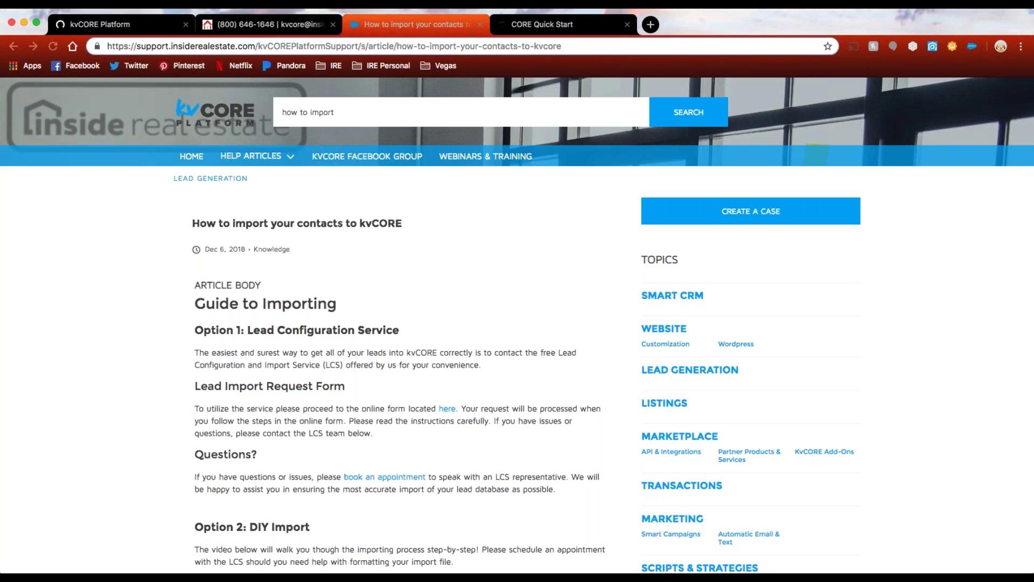
{"action": "left_click", "coordinate": [138, 24]}
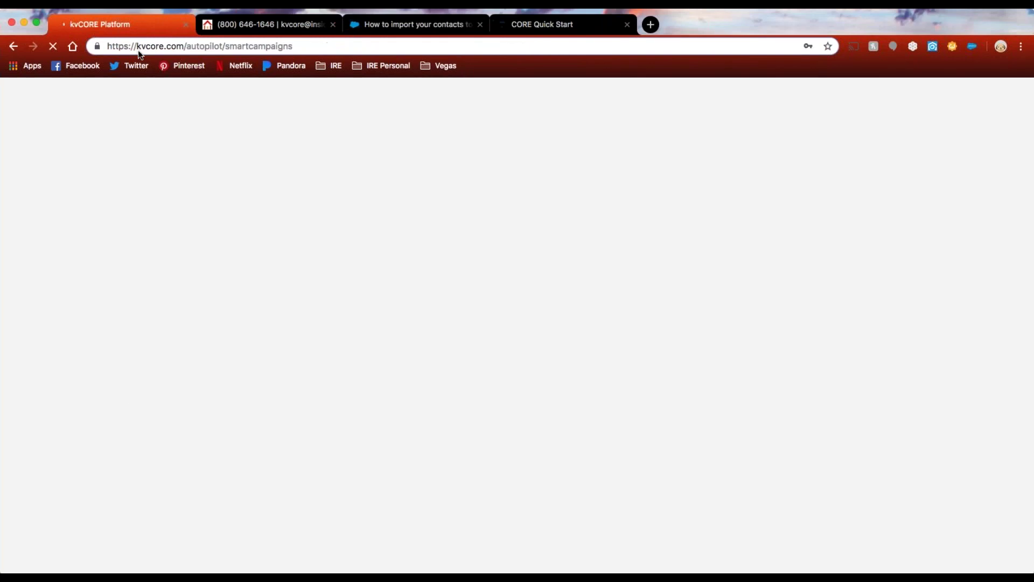